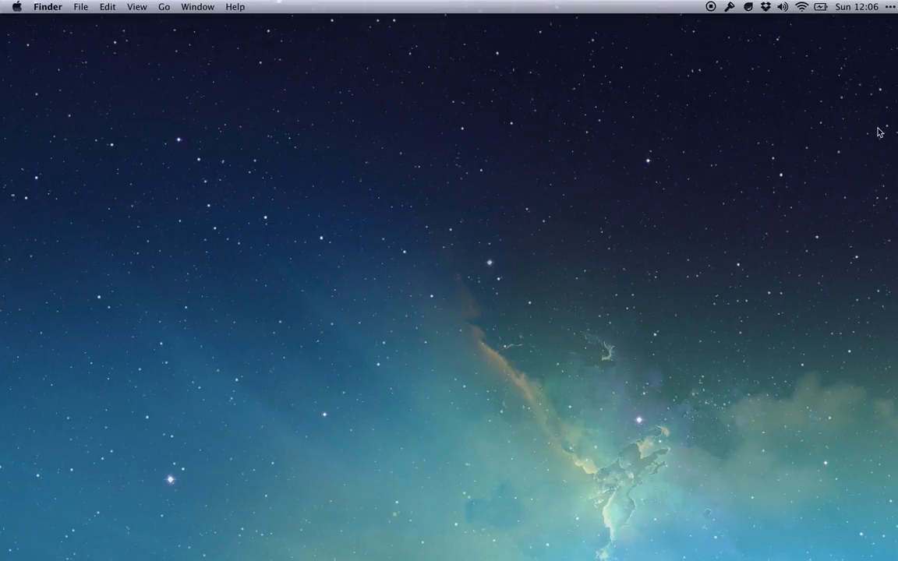
- Open the App Store and look over the Sketch product page, including its screenshots and app information
key(alt+space)
text(m)
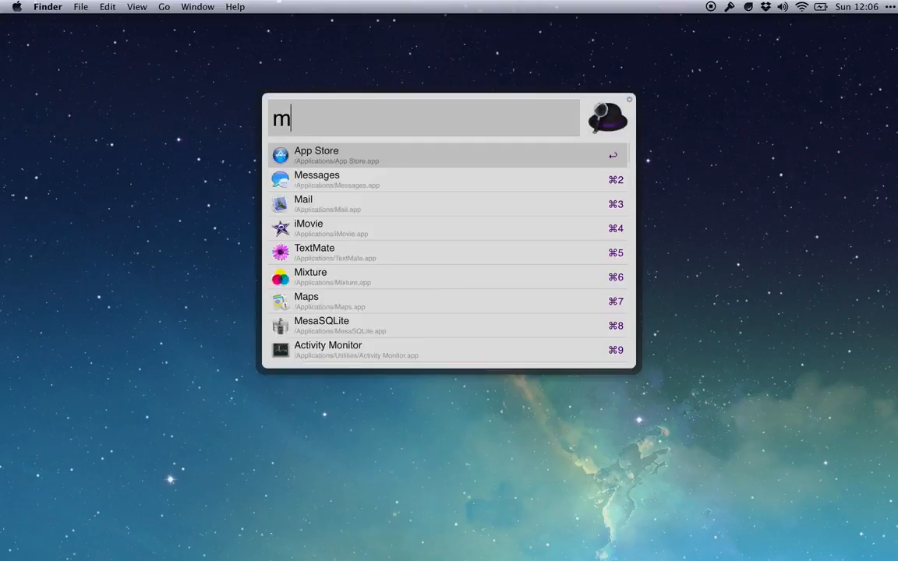
key(Return)
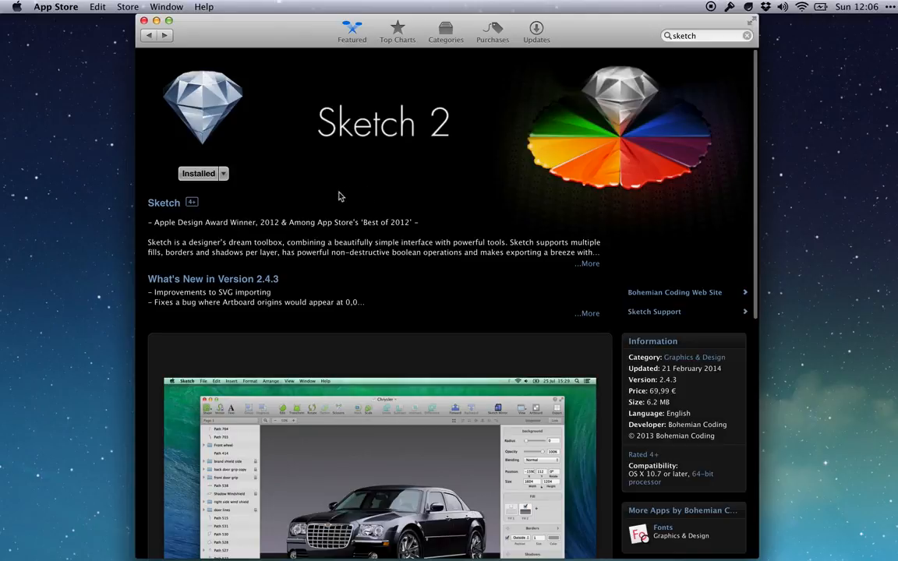
scroll(591, 206, down, 5)
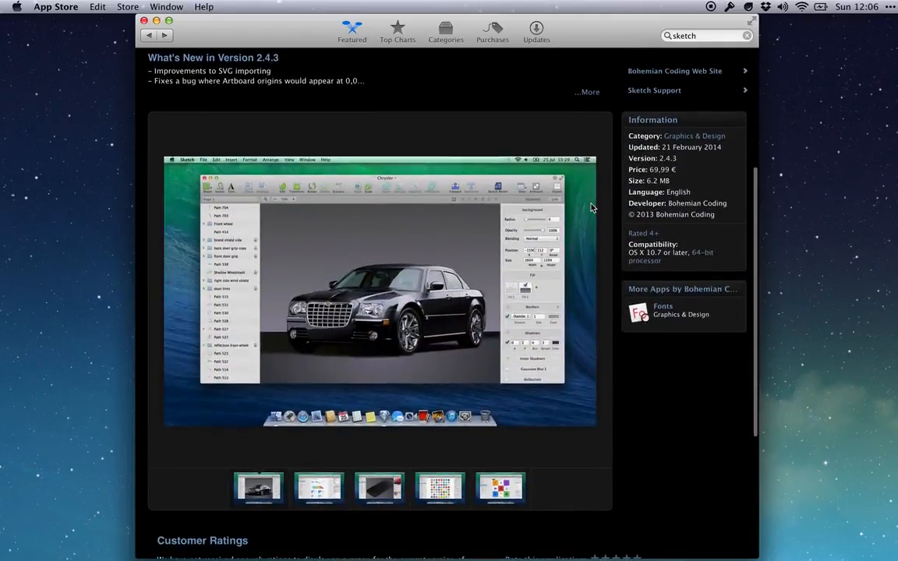
scroll(589, 202, up, 1)
- Switch to Safari and open the Sketch product page at bohemiancoding.com/sketch/
key(alt+space)
text(sa)
key(Return)
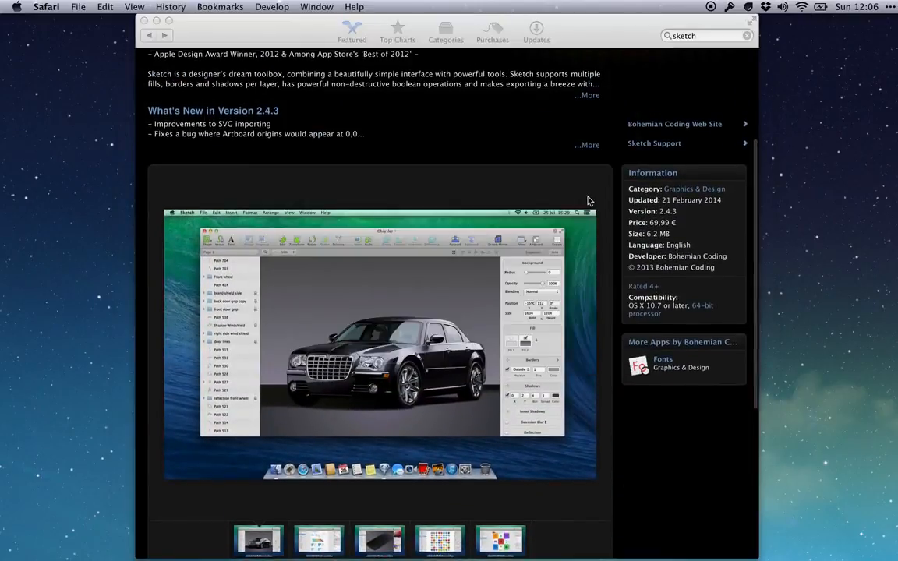
text(bohemiancoding.com/)
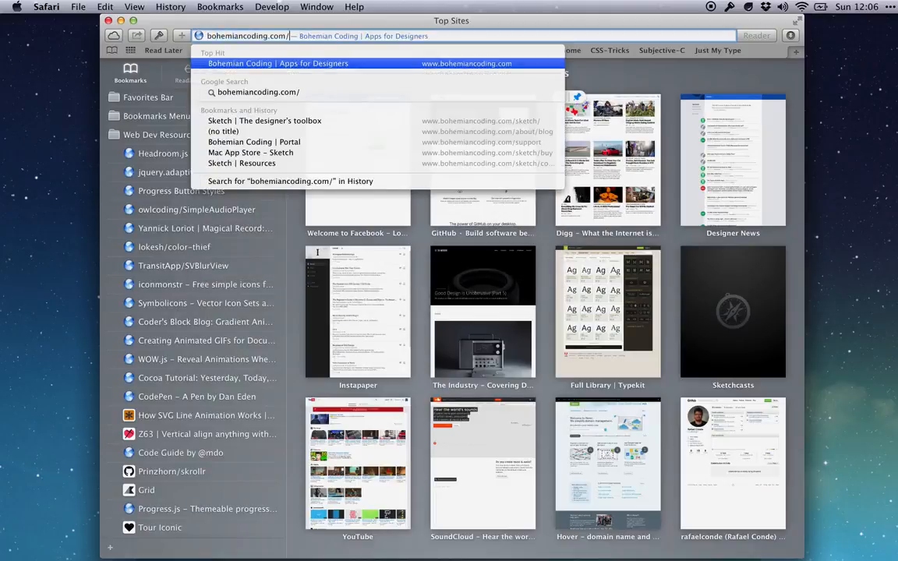
key(Down)
key(Down)
key(Down)
key(Up)
key(Return)
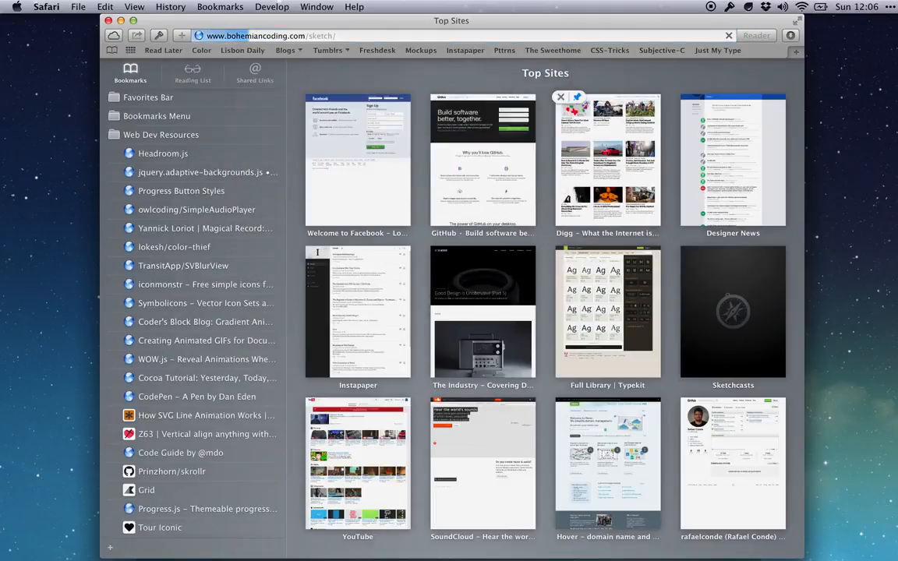
- Look over the Sketch web page's purchase and free trial options, and close the page
scroll(554, 262, down, 3)
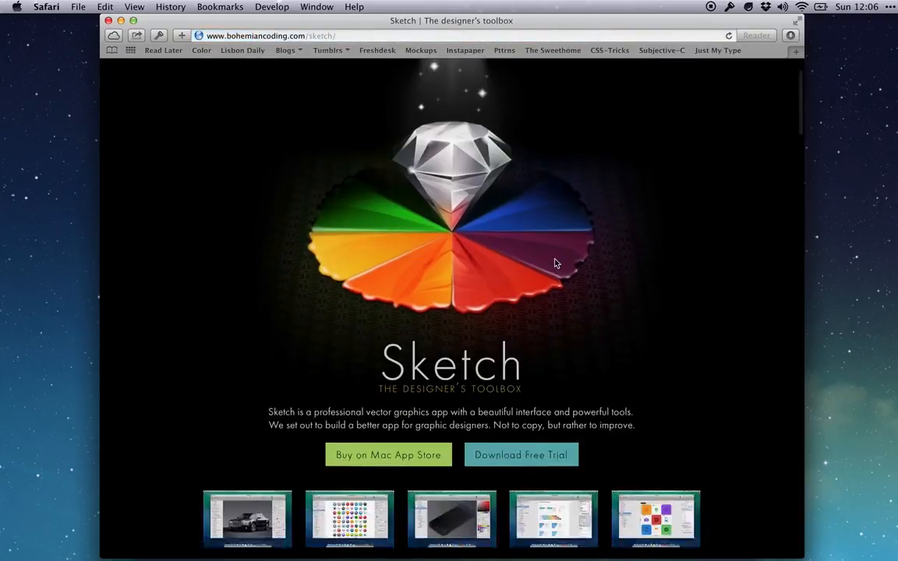
scroll(555, 264, down, 2)
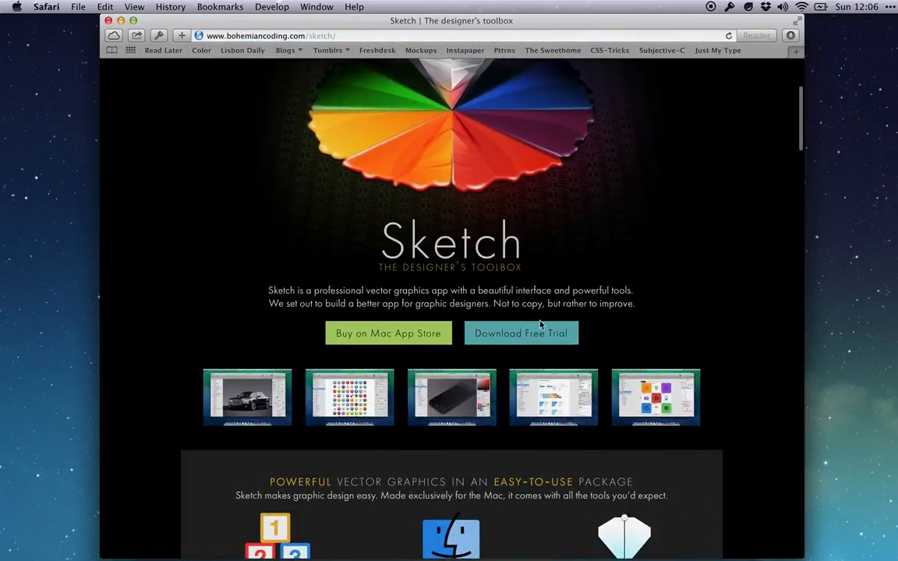
scroll(577, 327, down, 2)
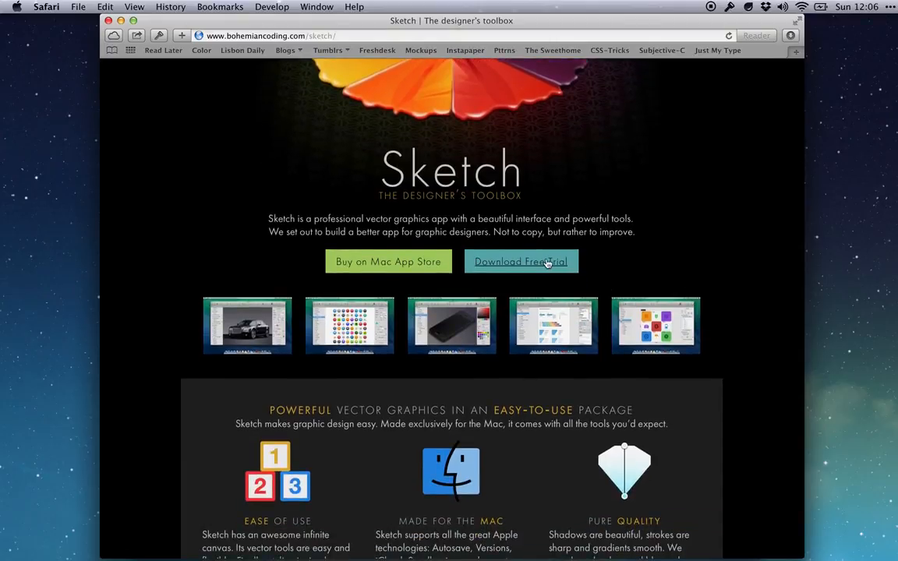
scroll(585, 255, up, 2)
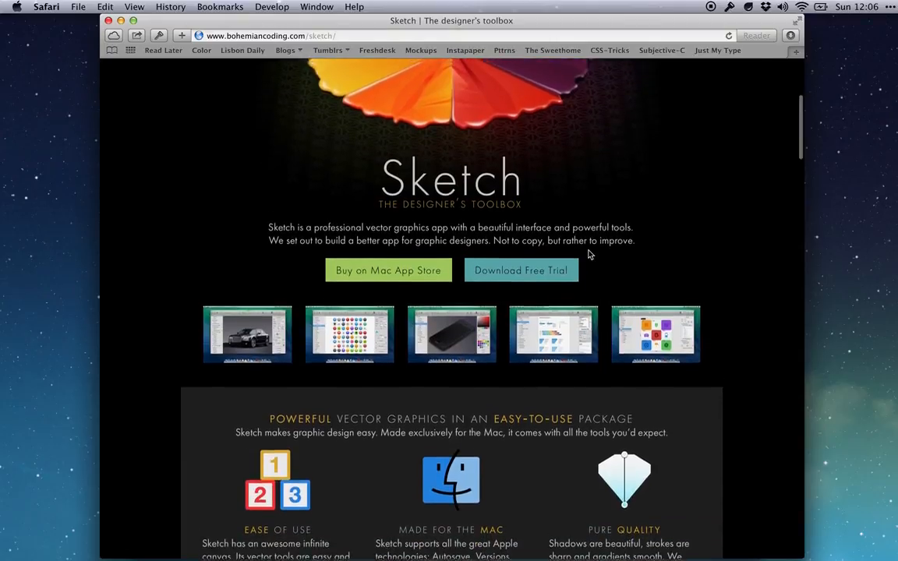
scroll(590, 254, up, 4)
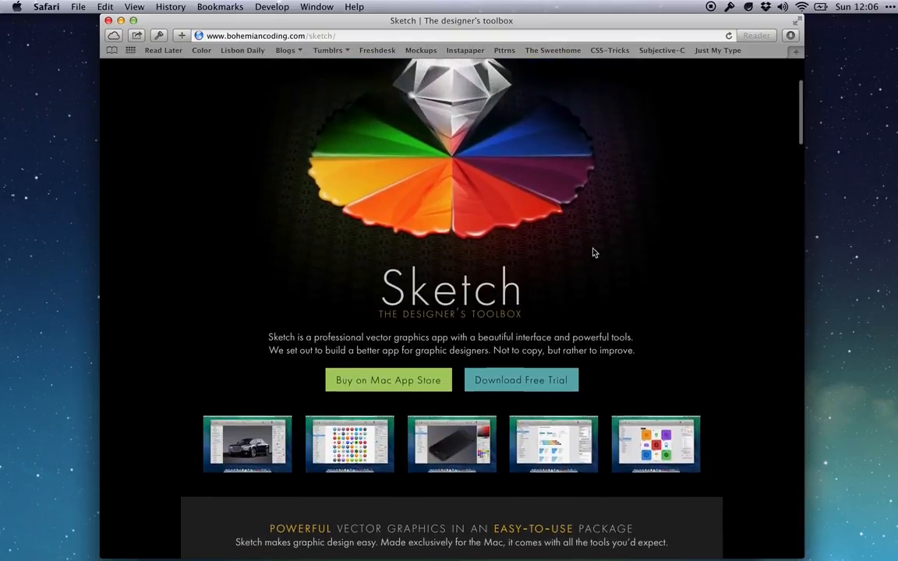
scroll(557, 240, up, 1)
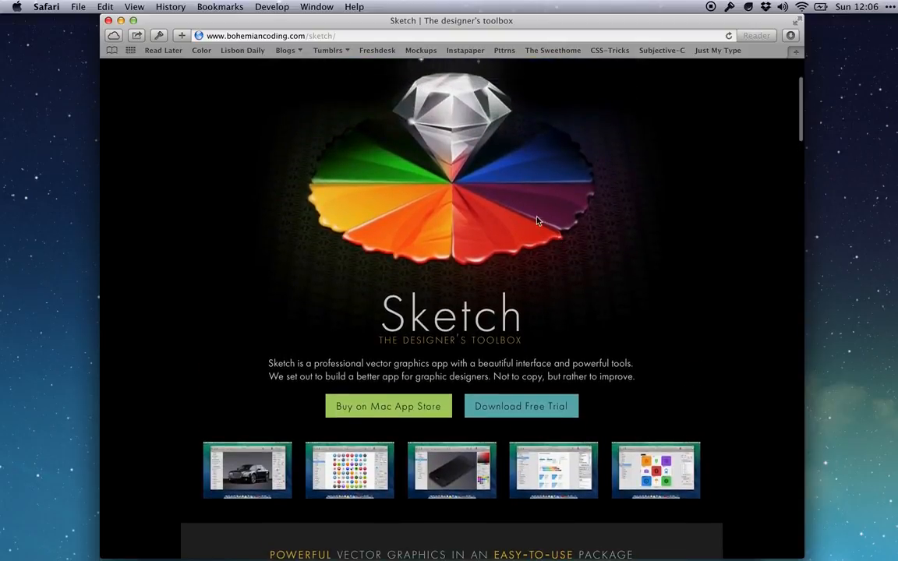
scroll(574, 288, down, 6)
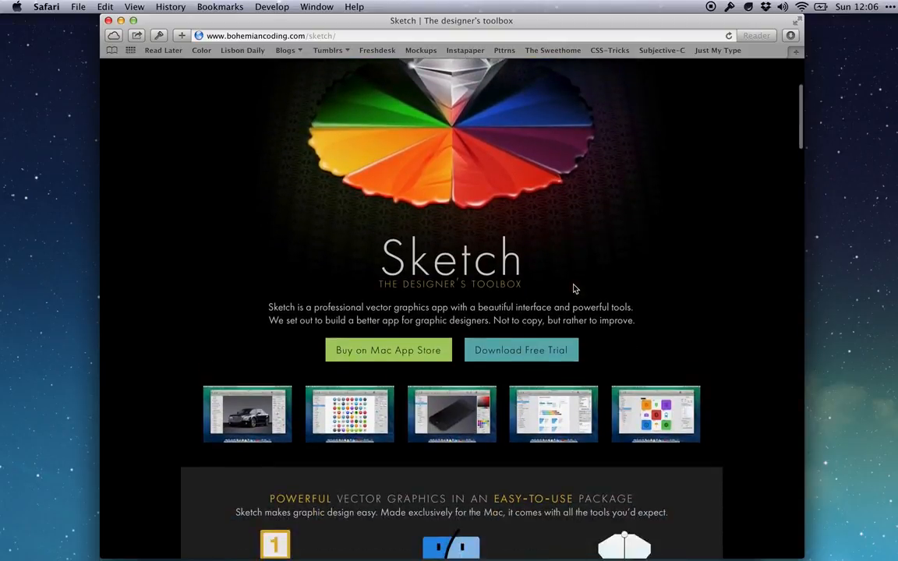
scroll(573, 288, up, 10)
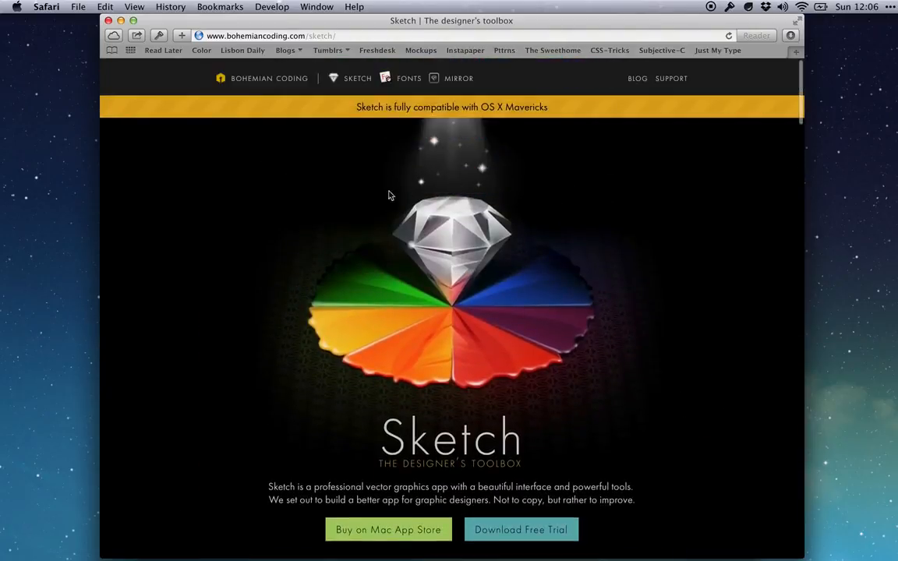
key(super+w)
- Reveal the Sketch application in Finder's Applications folder and preview its details with Quick Look
key(alt+space)
text(ske)
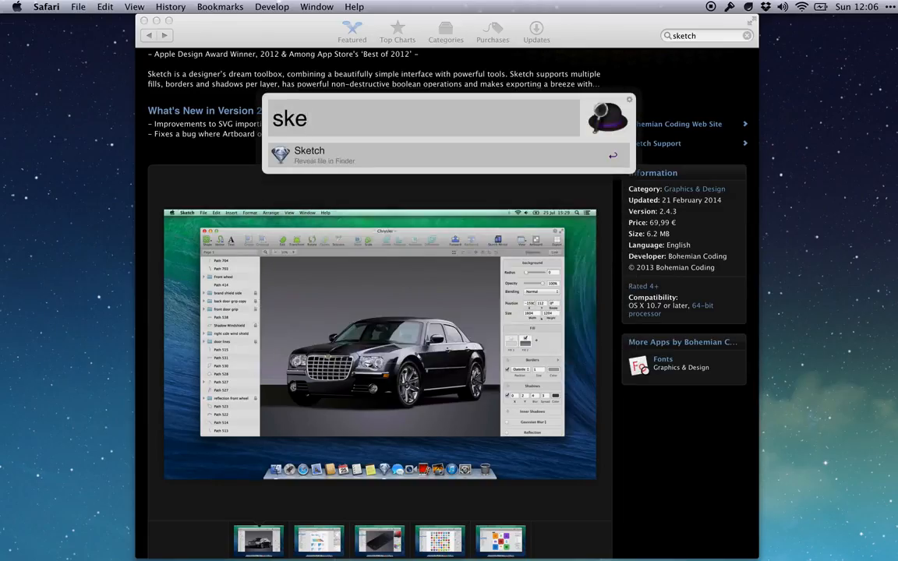
key(Return)
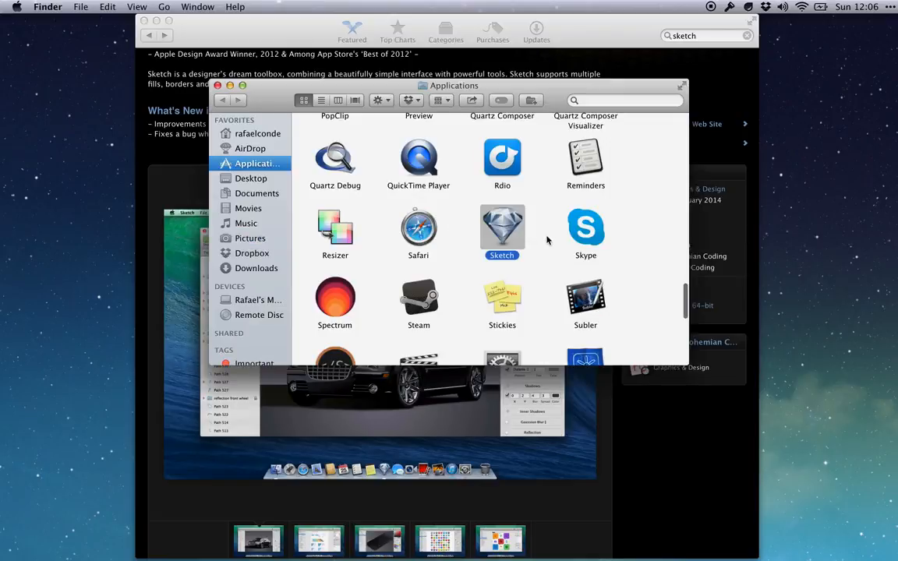
key(space)
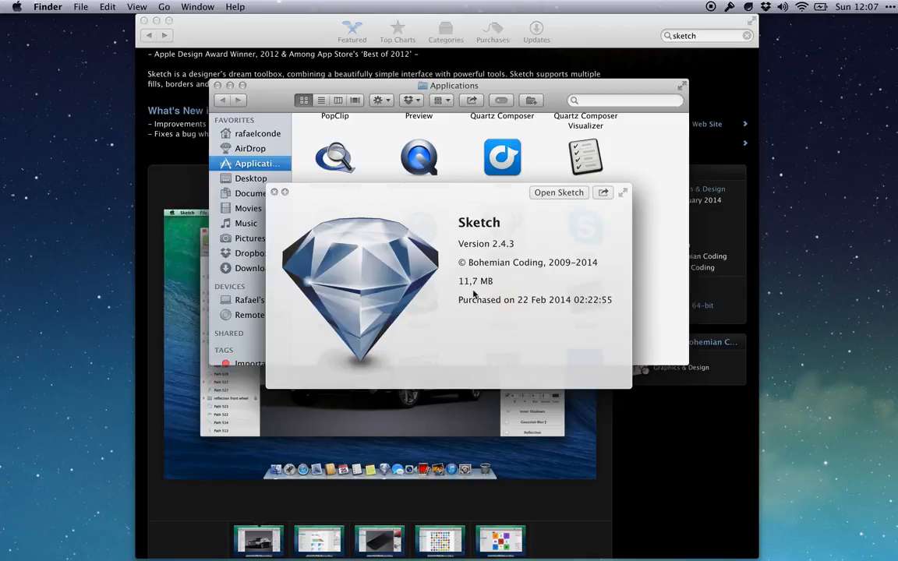
key(space)
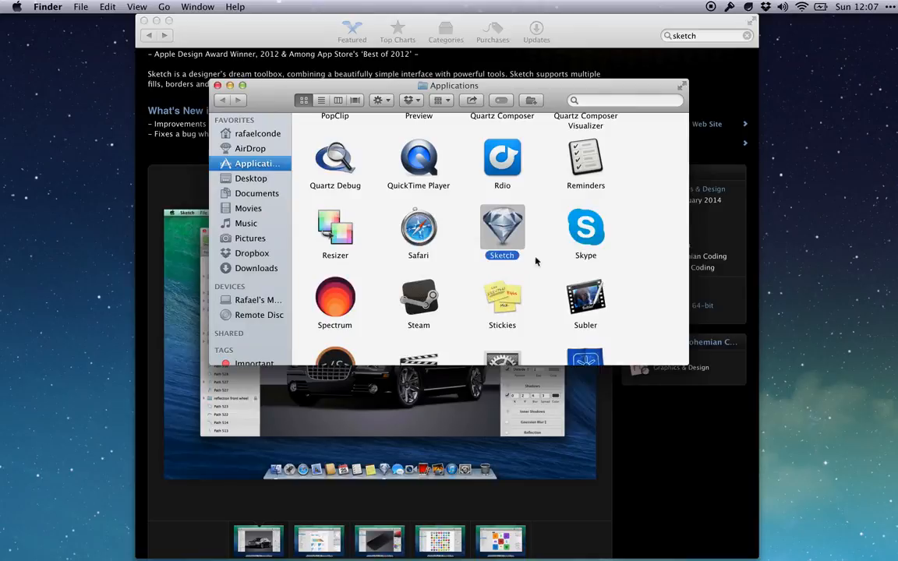
- Launch Sketch and expand the Index group of the SketchCasts_Website document to show its layers
double_click(502, 228)
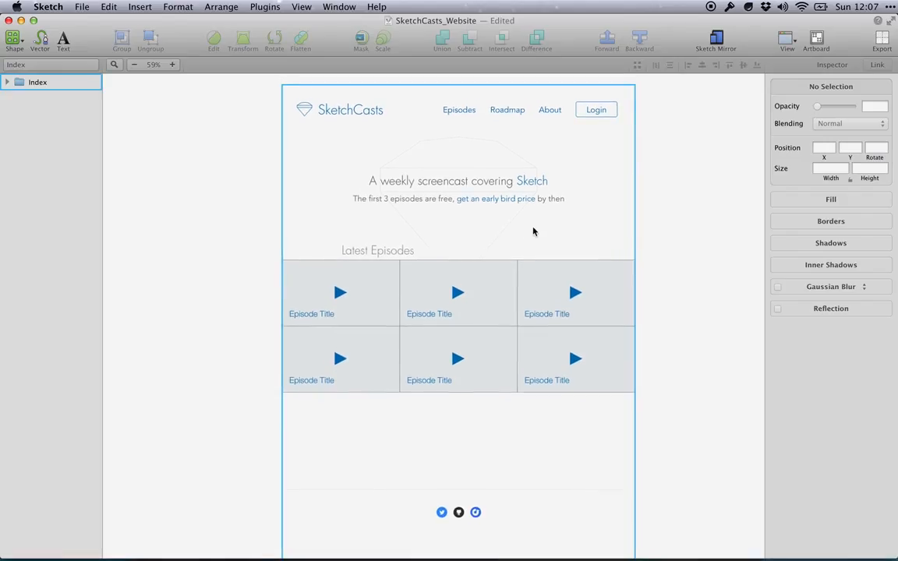
scroll(532, 230, right, 2)
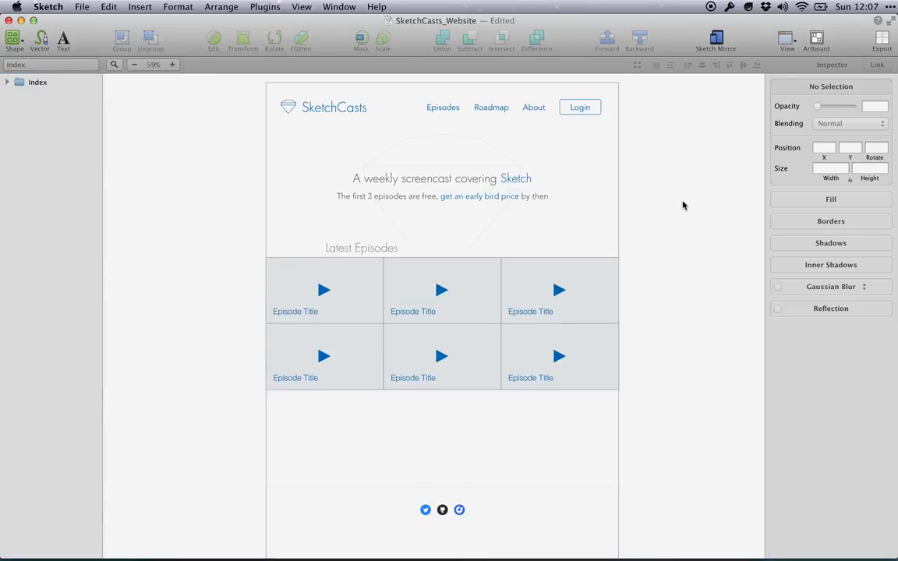
scroll(683, 205, down, 3)
scroll(608, 201, right, 2)
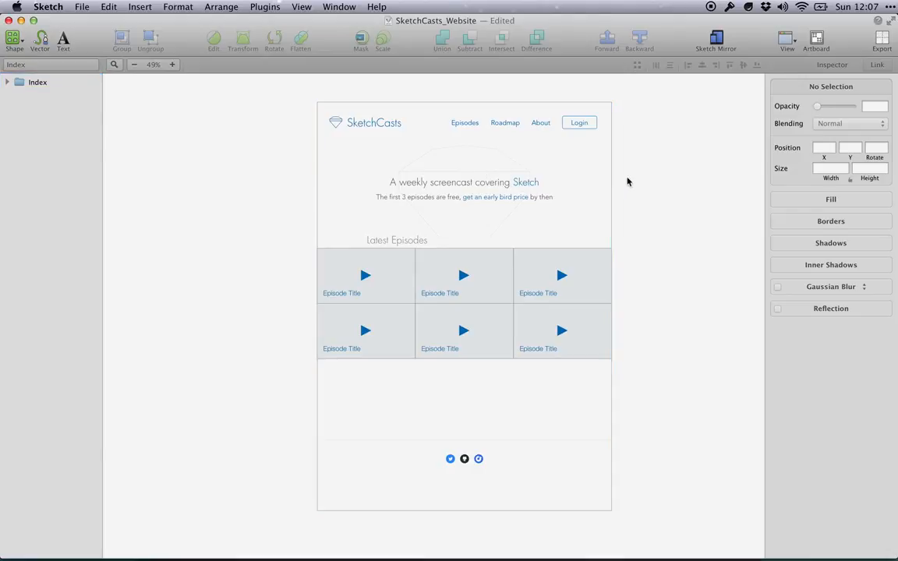
scroll(651, 224, down, 2)
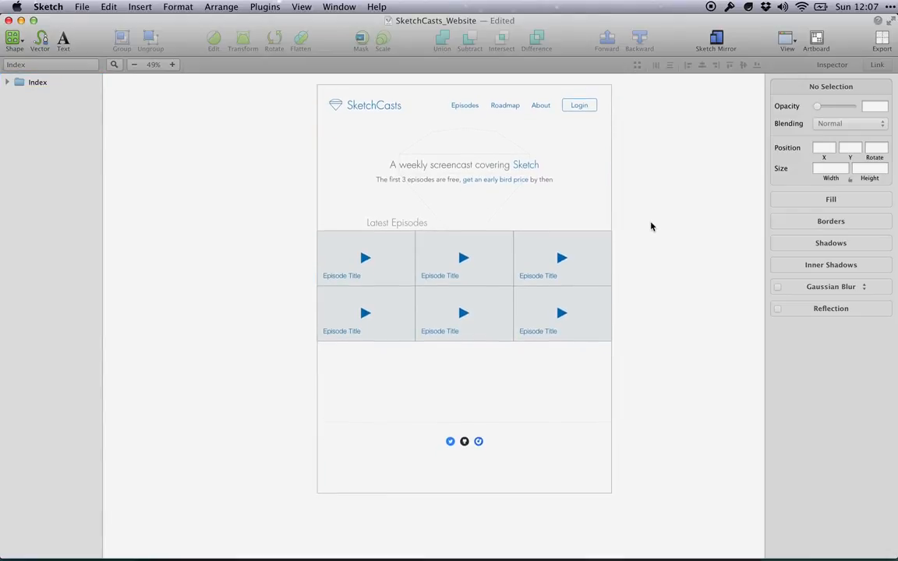
scroll(653, 227, up, 1)
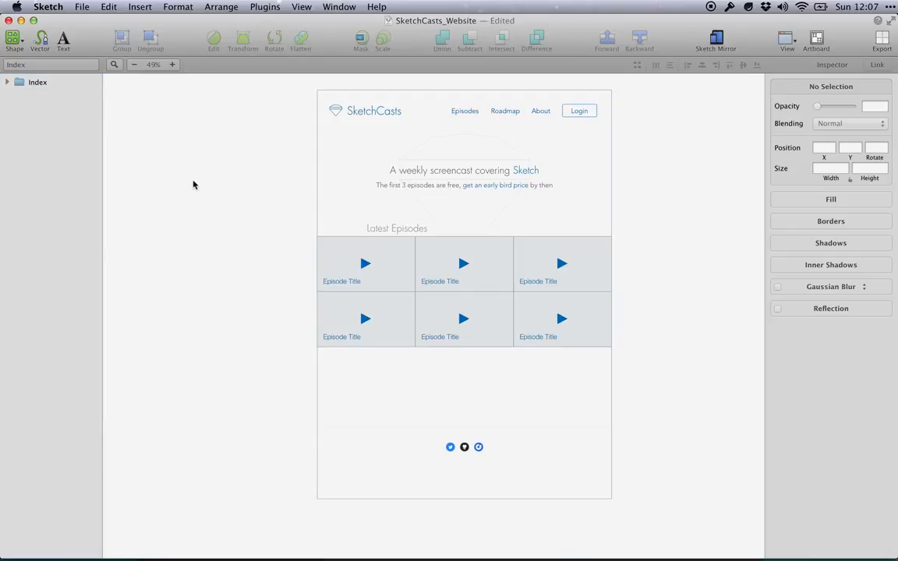
scroll(649, 194, up, 1)
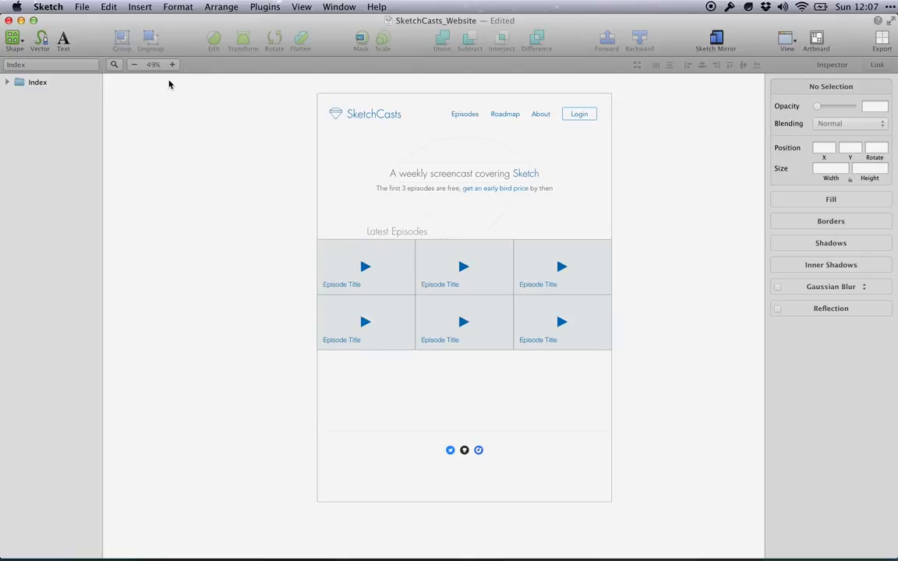
click(7, 82)
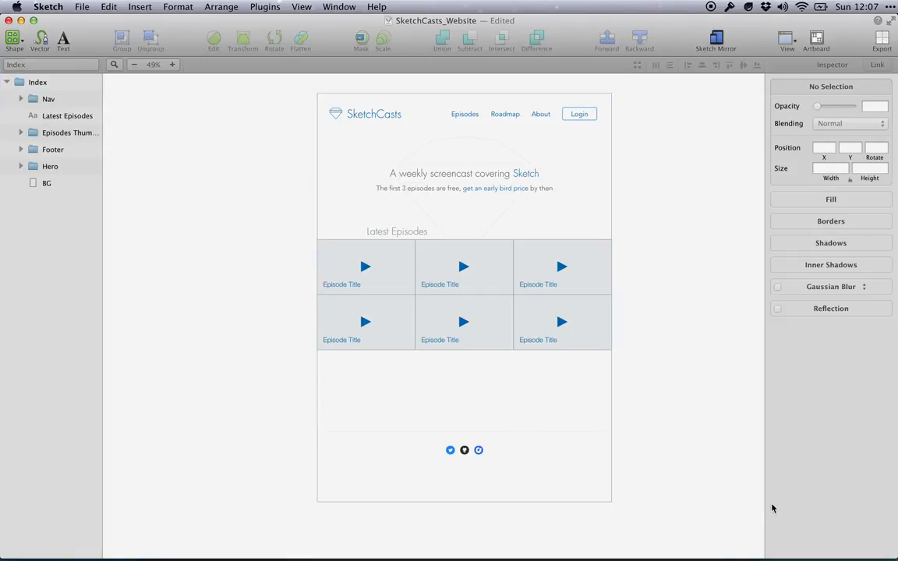
- Examine the open canvas around the Index page design at several zoom levels
scroll(698, 293, right, 1)
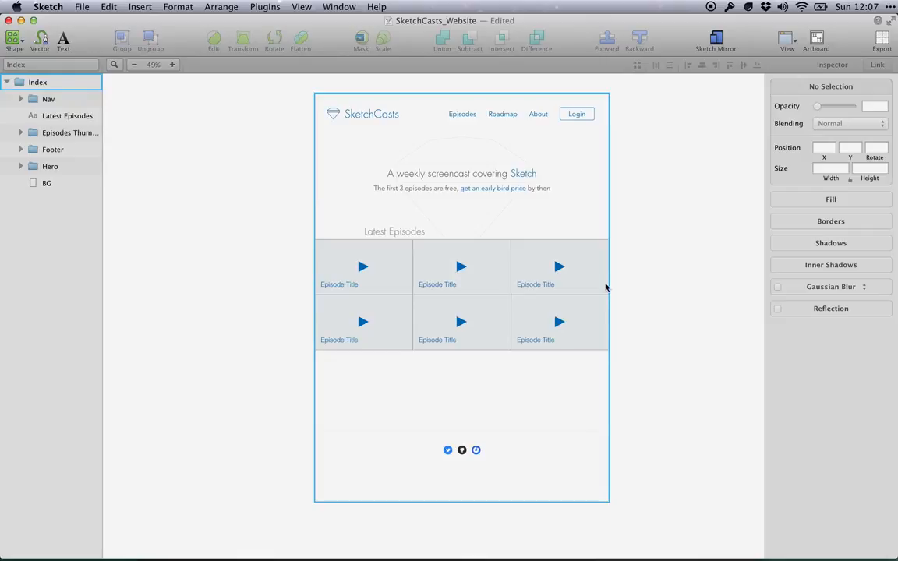
scroll(605, 287, down, 5)
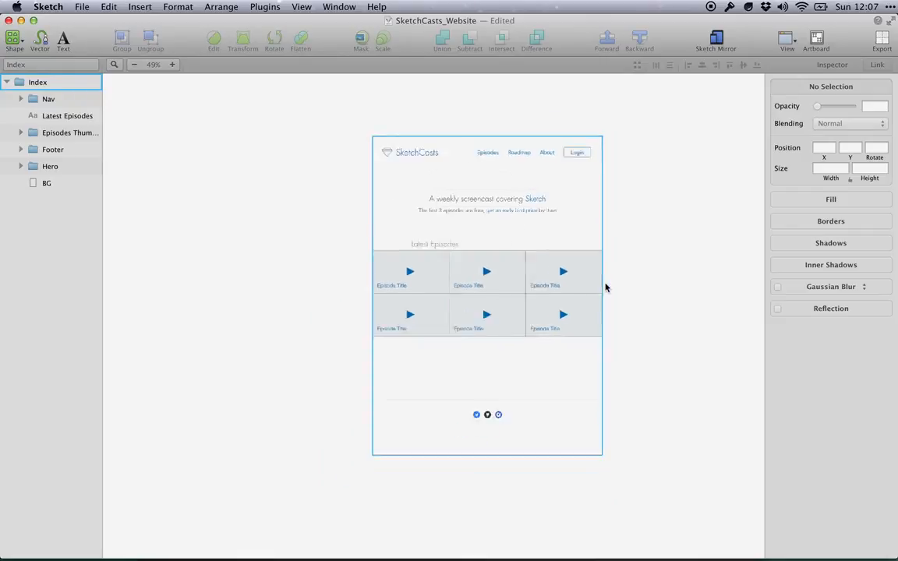
scroll(605, 288, right, 3)
scroll(606, 288, down, 2)
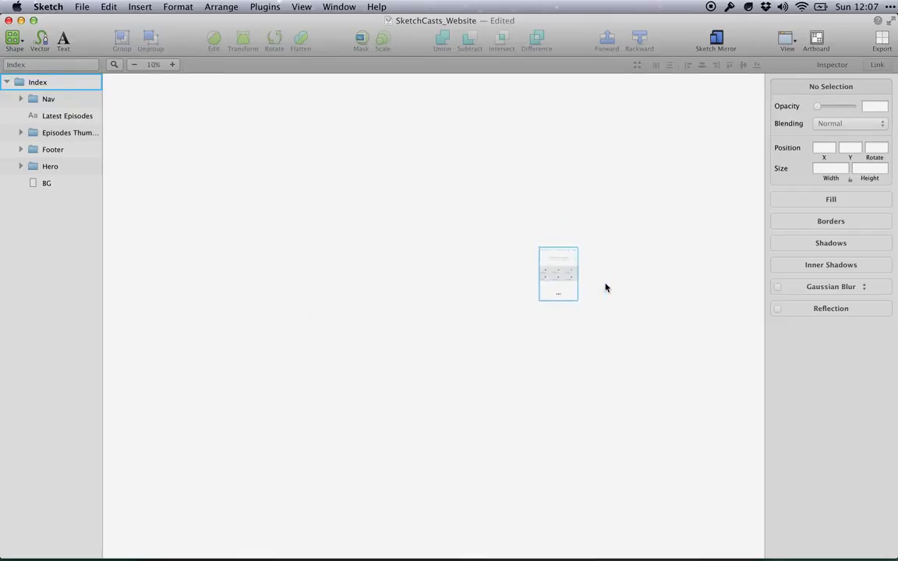
scroll(606, 288, right, 5)
scroll(606, 288, down, 3)
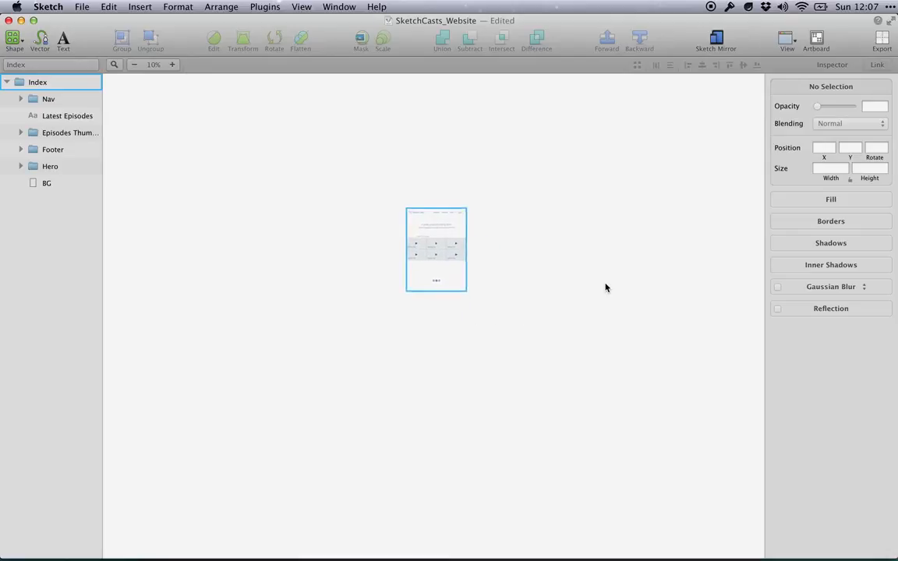
scroll(606, 288, up, 3)
scroll(606, 288, up, 4)
scroll(606, 287, down, 4)
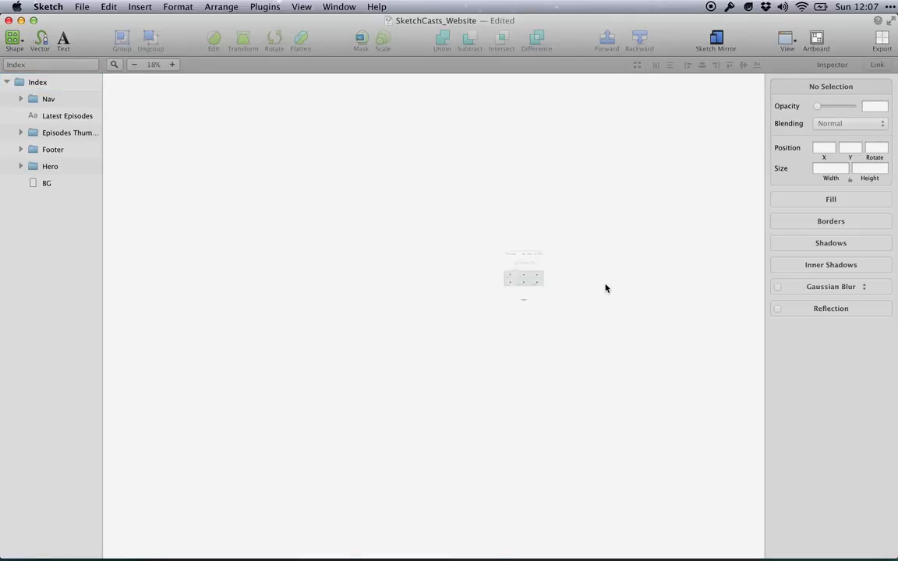
scroll(606, 287, left, 3)
scroll(605, 288, up, 4)
scroll(606, 288, up, 8)
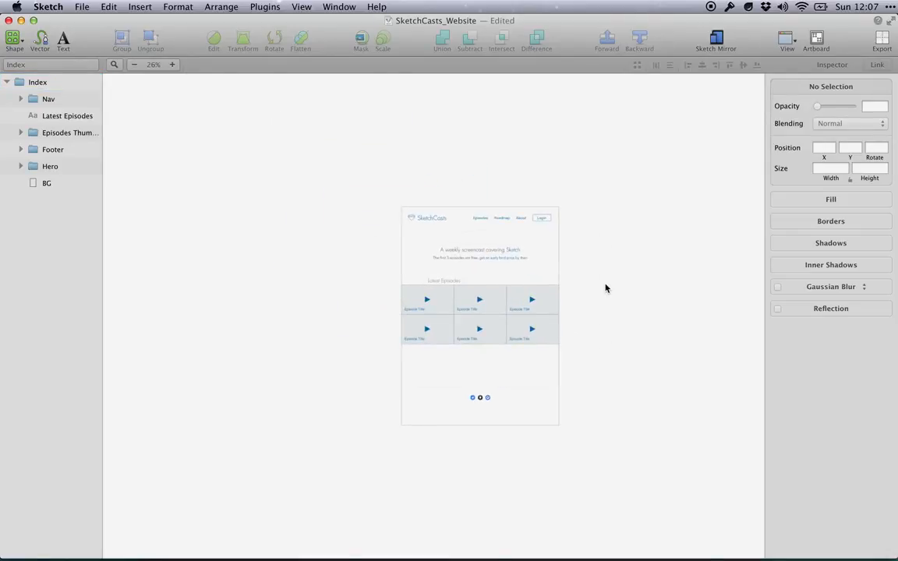
scroll(606, 288, left, 2)
scroll(606, 288, left, 4)
scroll(606, 288, down, 1)
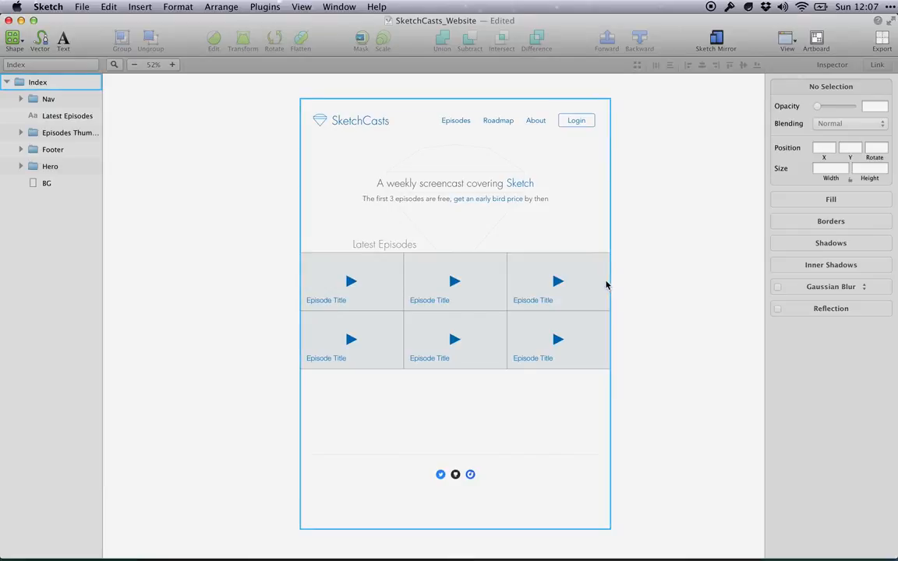
scroll(633, 277, down, 1)
scroll(633, 277, right, 1)
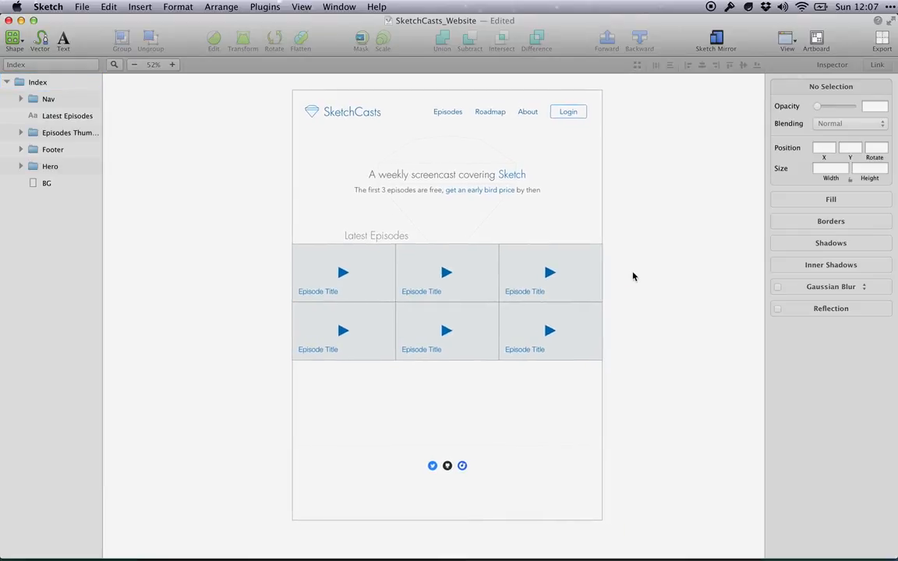
scroll(633, 277, right, 1)
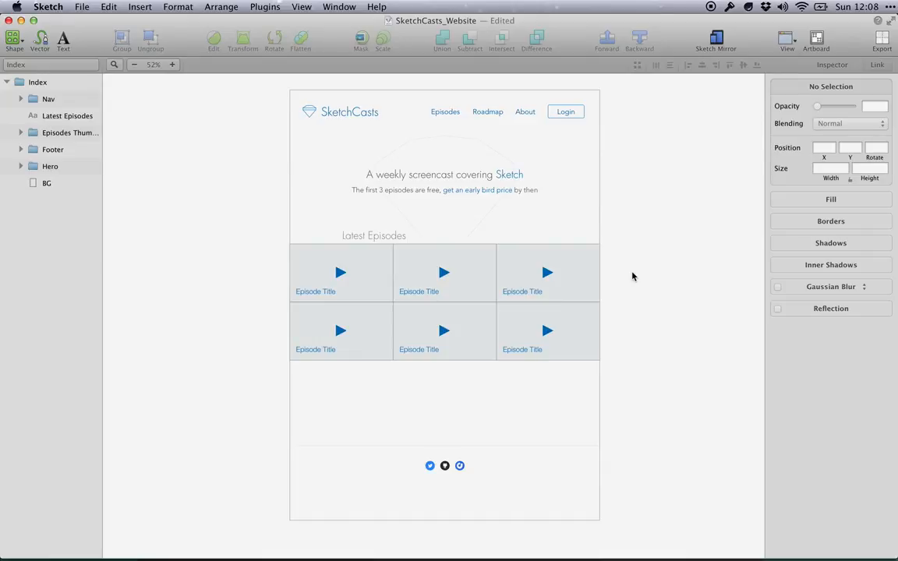
- Select the whole Index group on the canvas to show its properties
click(537, 226)
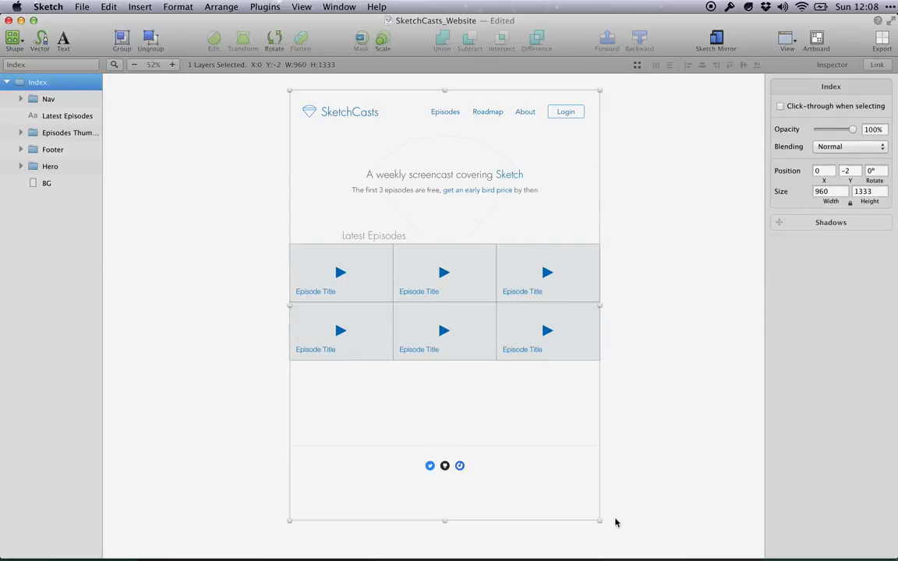
- Shrink the whole Index group to 946 × 1313 from its lower-right corner, then deselect it
drag(597, 520, 615, 517)
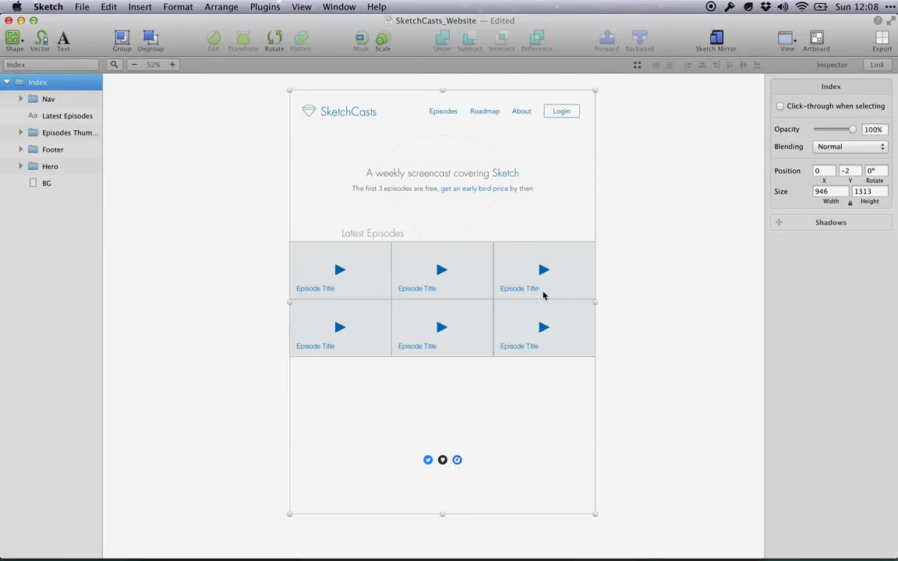
click(658, 326)
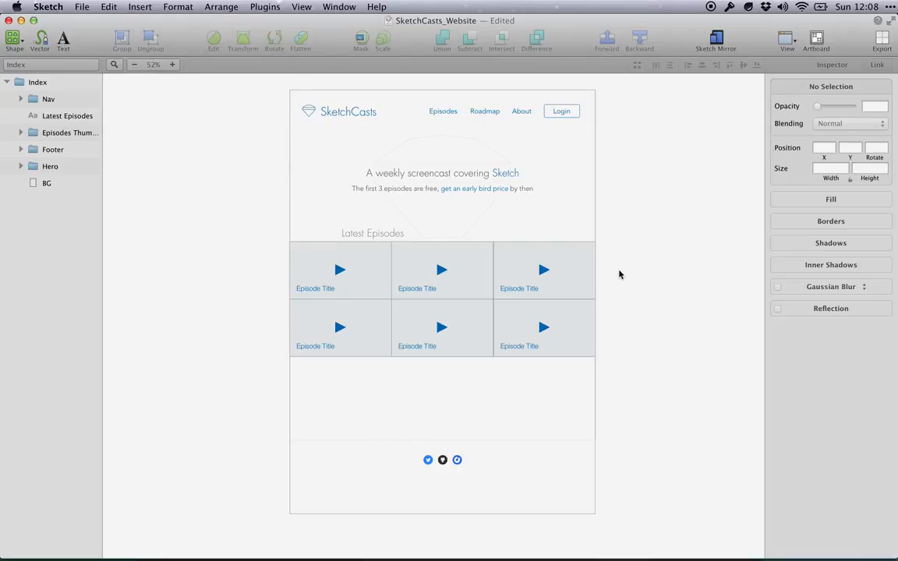
- Draw a rectangle about 351 × 110 between the episode thumbnails and the footer, and move it to X 297, Y 891
scroll(627, 276, down, 1)
scroll(627, 275, up, 1)
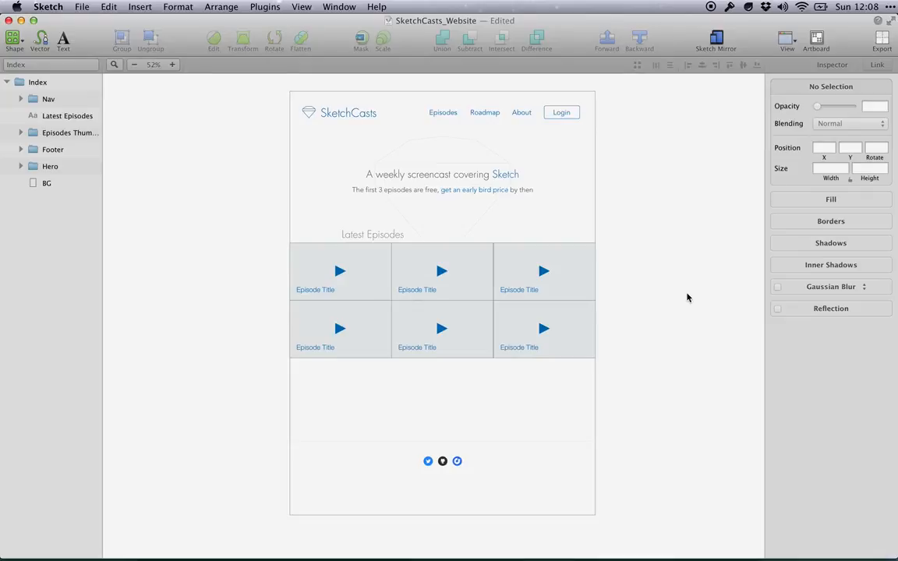
scroll(694, 299, down, 3)
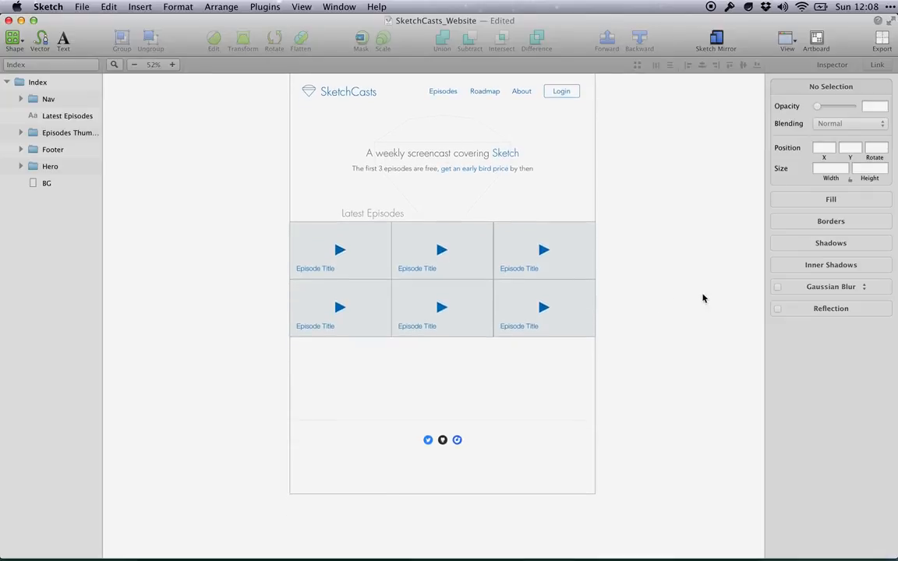
scroll(403, 345, up, 3)
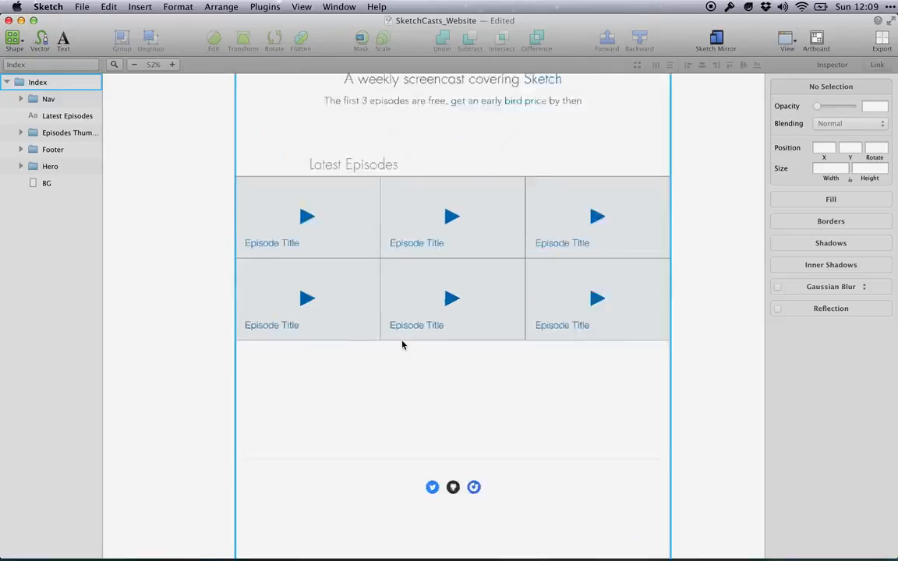
scroll(403, 344, up, 3)
click(12, 37)
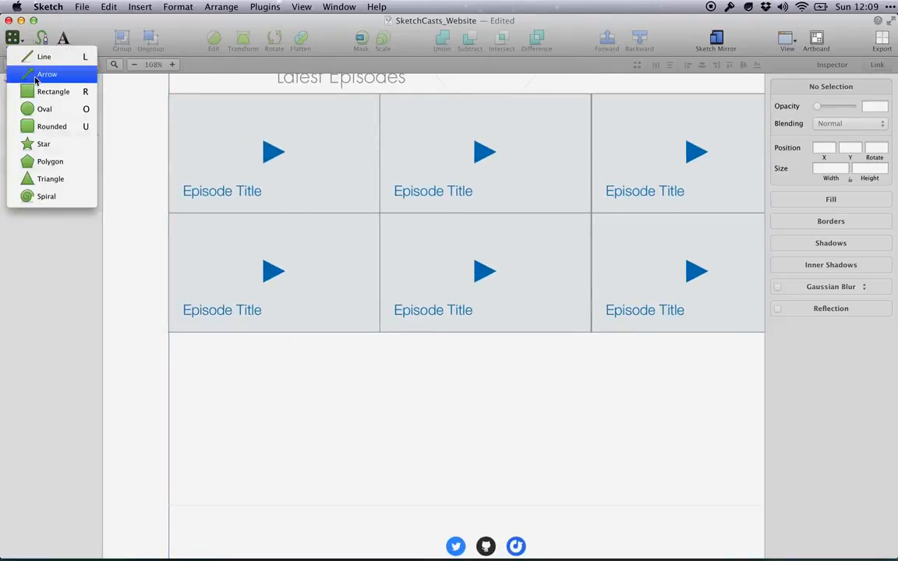
click(53, 91)
mouse_move(319, 378)
mouse_down()
mouse_move(351, 379)
mouse_move(554, 451)
mouse_up()
drag(457, 410, 505, 410)
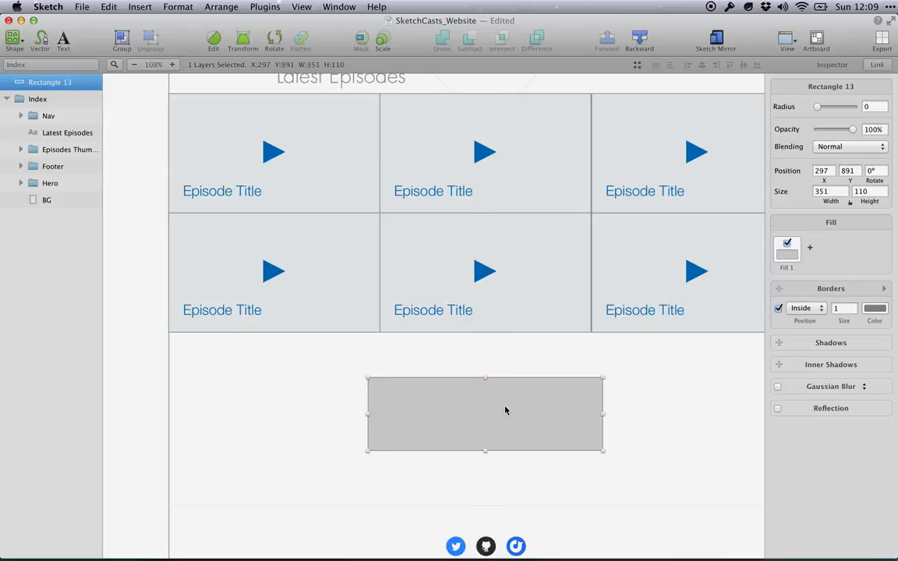
- Round the new rectangle's corners with a radius of 10
scroll(522, 404, down, 3)
scroll(554, 401, right, 2)
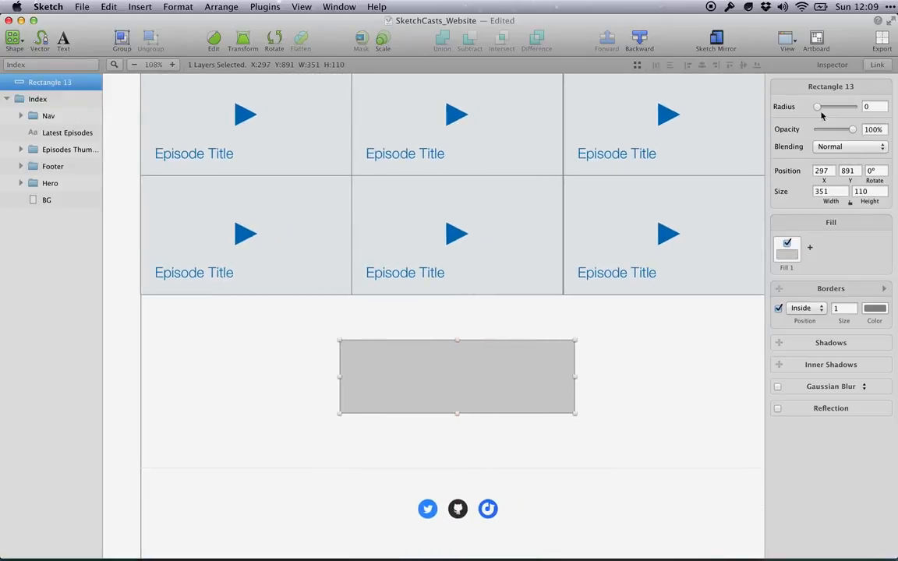
drag(818, 109, 828, 110)
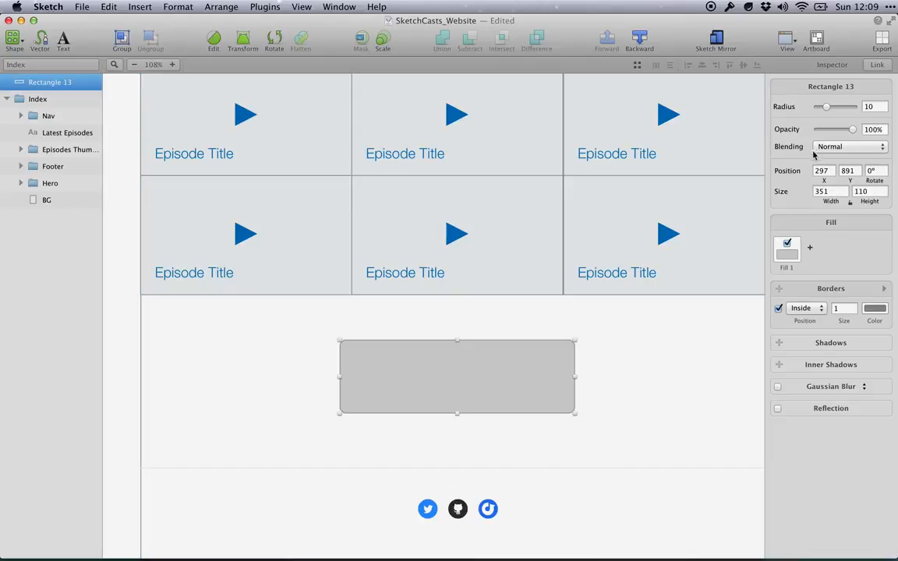
- Fill the rectangle with a linear gradient, trying the blue and green presets before choosing the orange one, and select its lower color stop
click(790, 255)
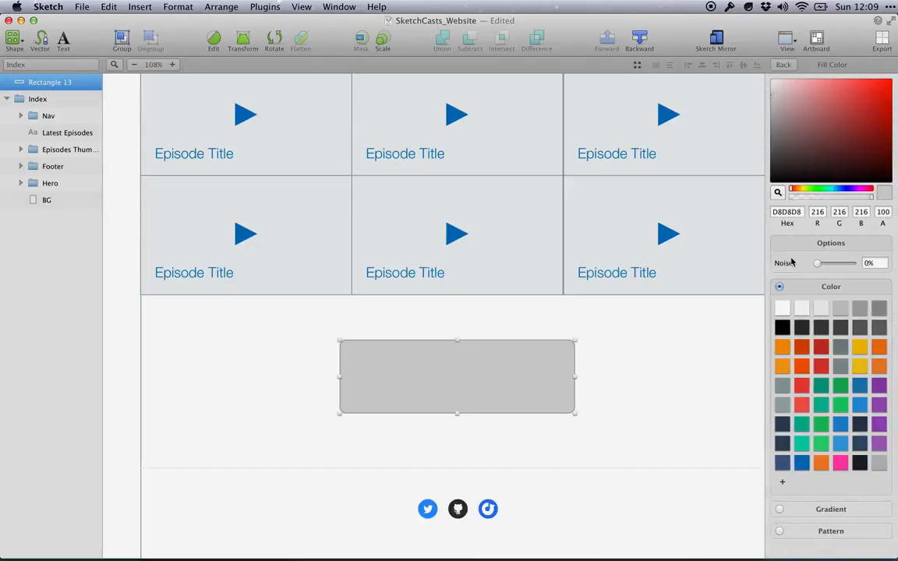
click(841, 511)
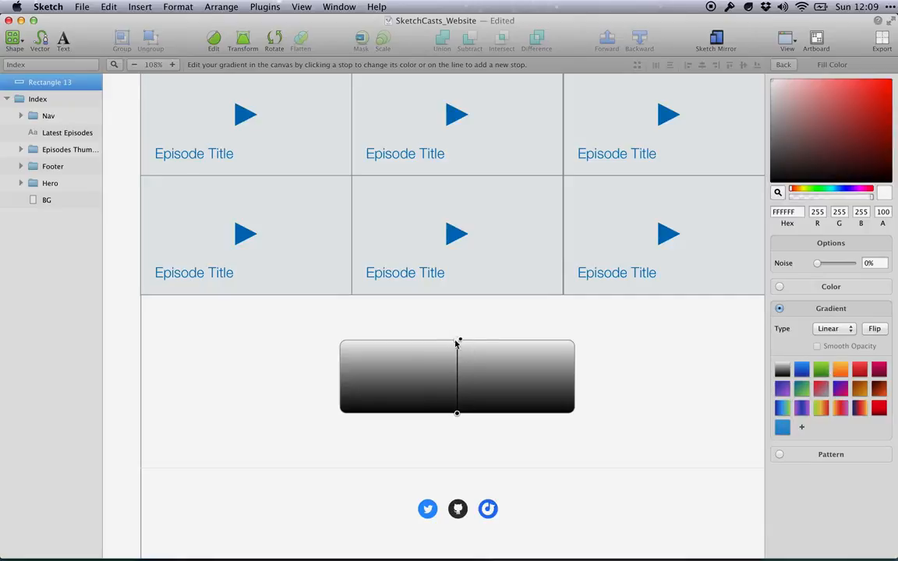
click(803, 370)
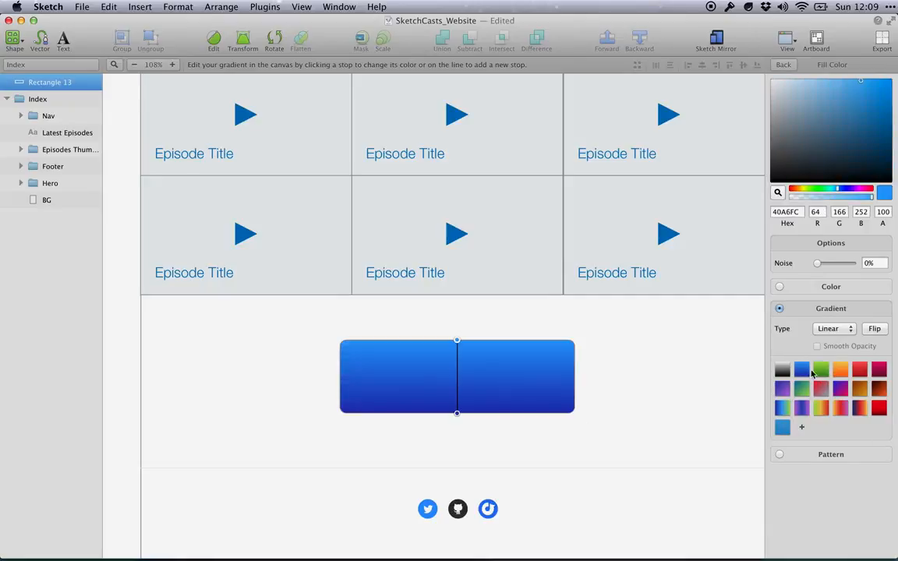
click(821, 369)
click(840, 369)
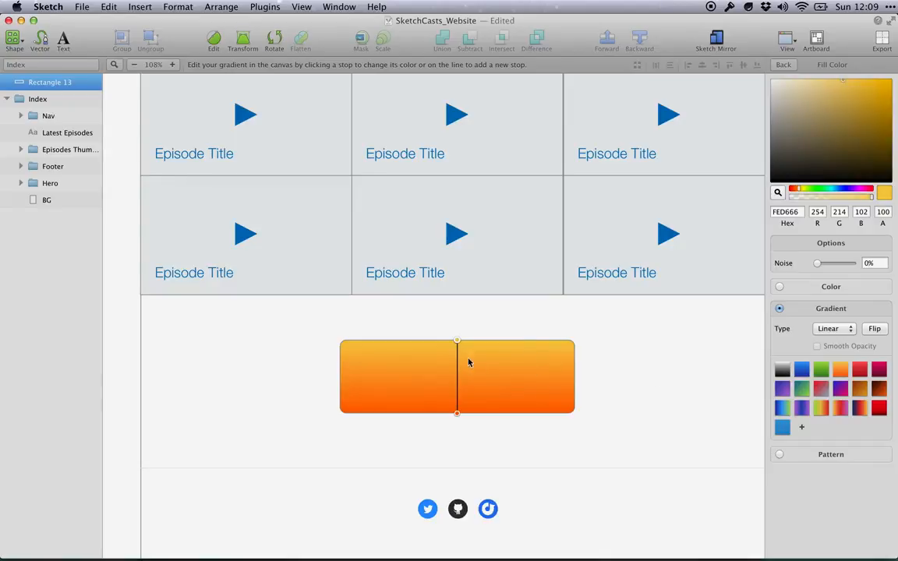
click(457, 413)
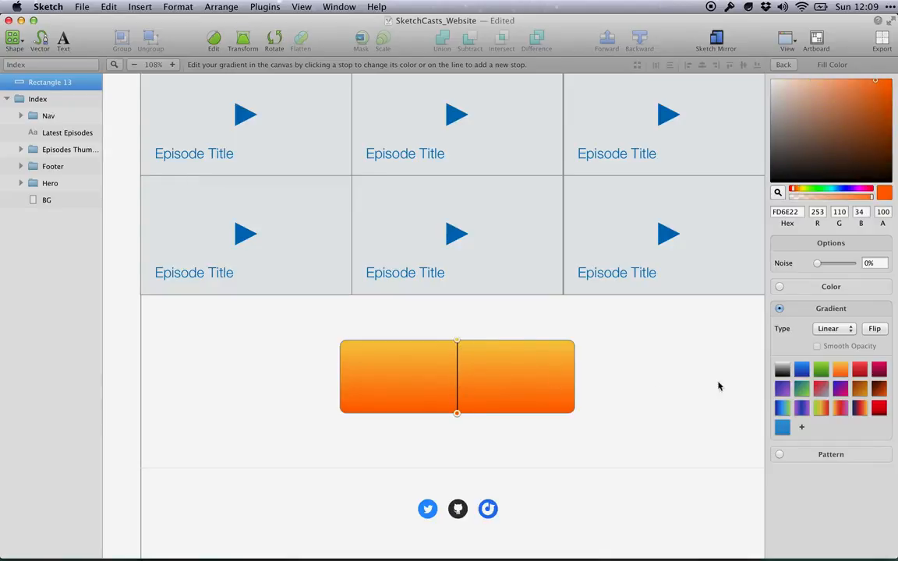
- Change the rectangle's gradient type to Radial and move its center to near the middle of the shape
click(833, 329)
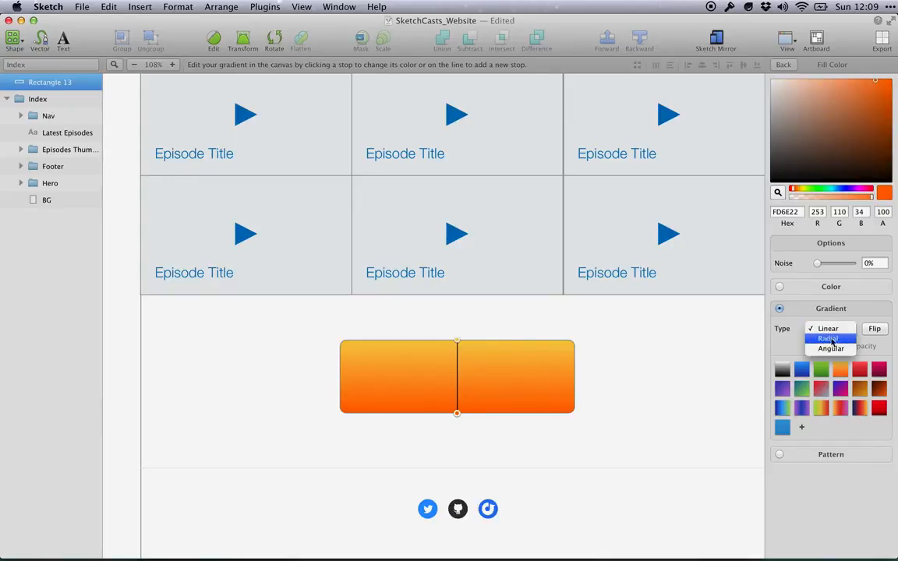
click(830, 340)
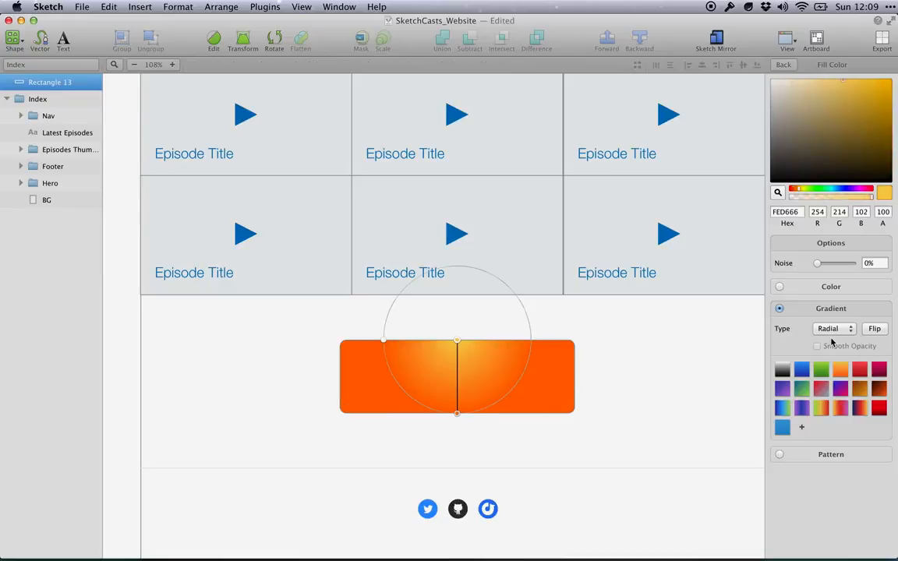
drag(457, 340, 457, 371)
- Switch the rectangle's gradient type to Angular, rotate its yellow stop toward the upper right, and return to the shape properties
click(821, 329)
click(826, 340)
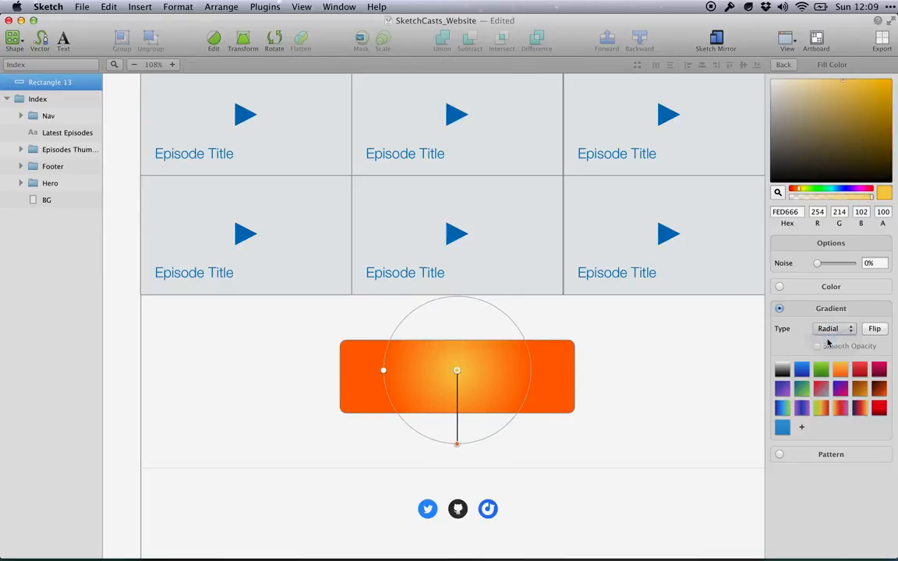
drag(576, 375, 505, 275)
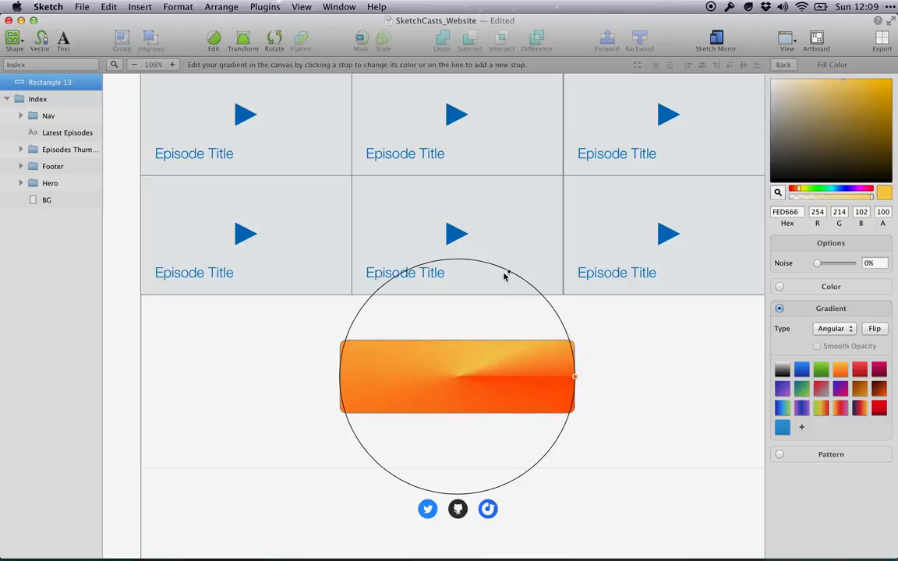
click(784, 65)
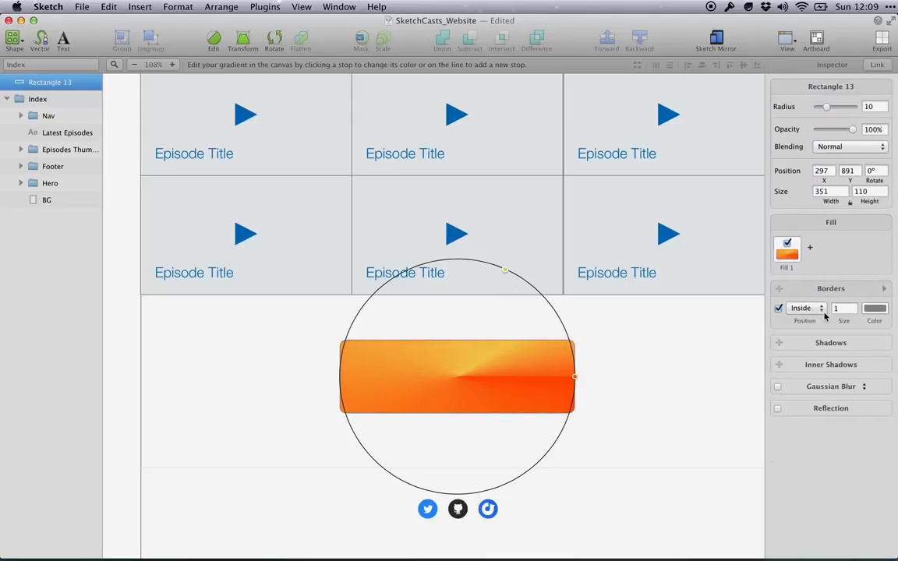
- Add a second border positioned at Center to the rectangle and increase the Inside border's size to 5
click(779, 289)
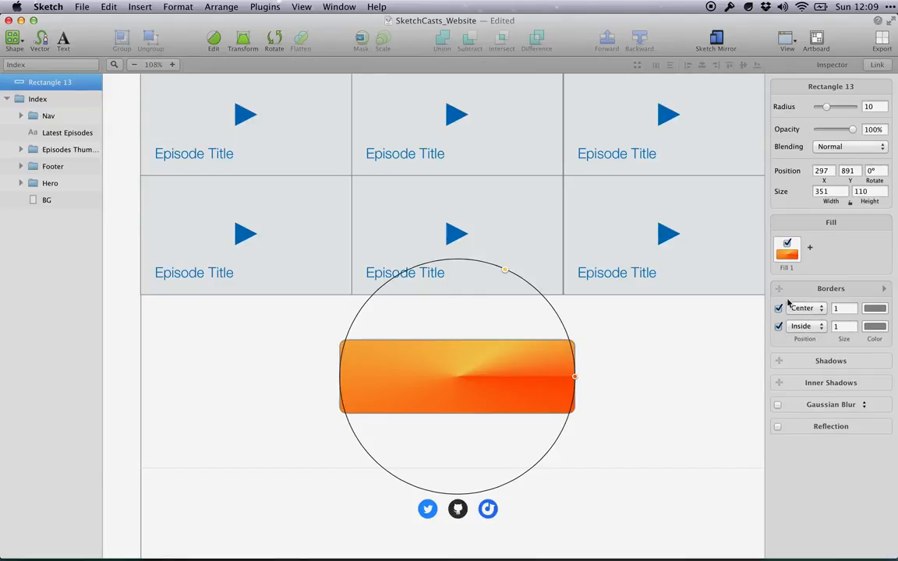
click(817, 329)
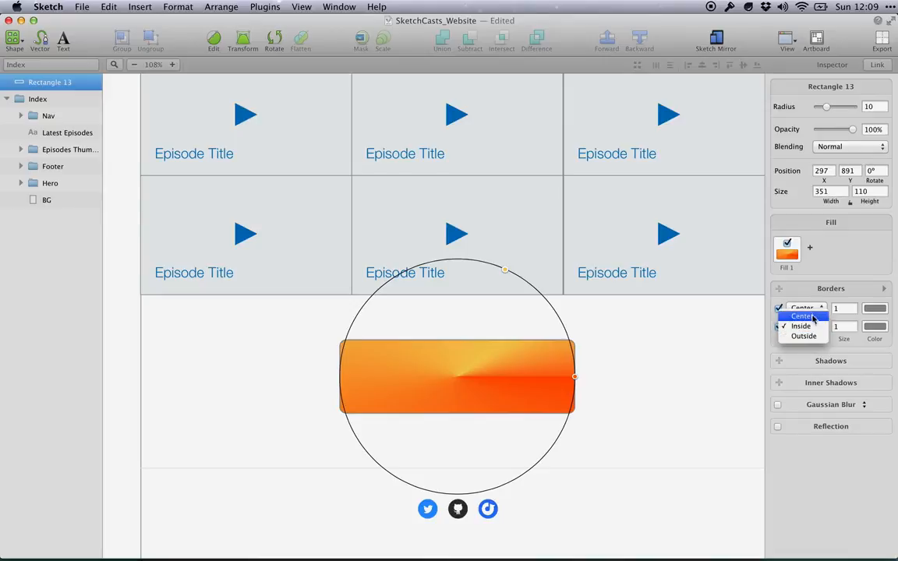
click(849, 335)
click(856, 325)
click(855, 325)
click(855, 325)
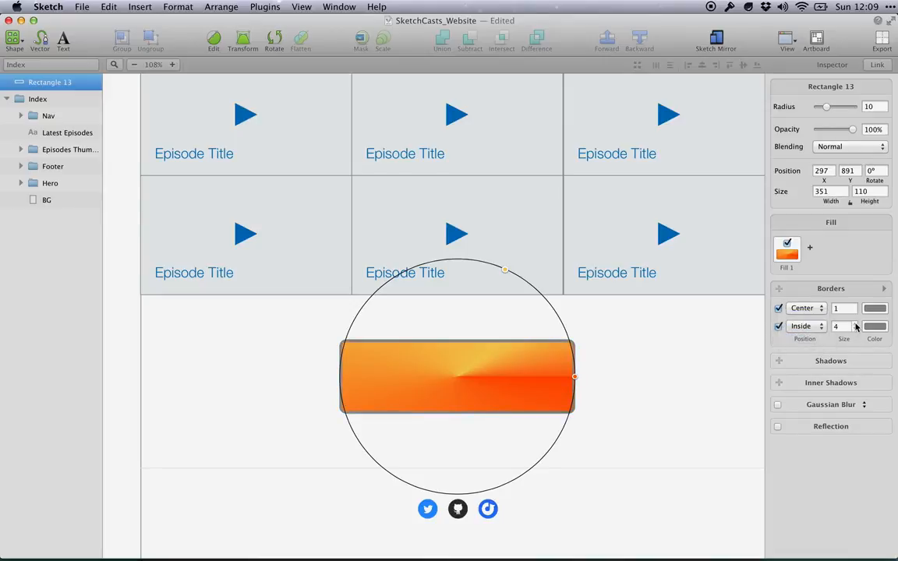
click(856, 325)
- Color the rectangle's Inside border yellow, F0C330
click(869, 331)
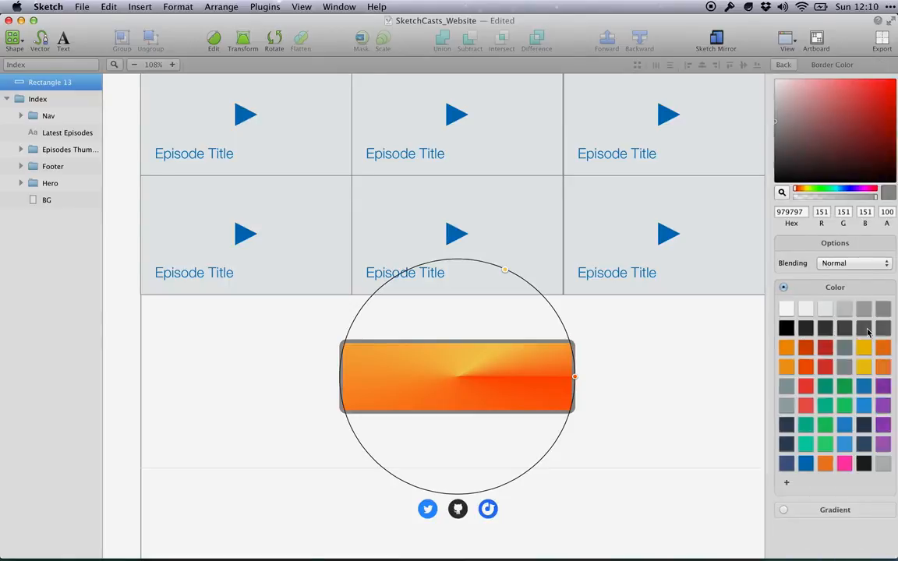
click(861, 349)
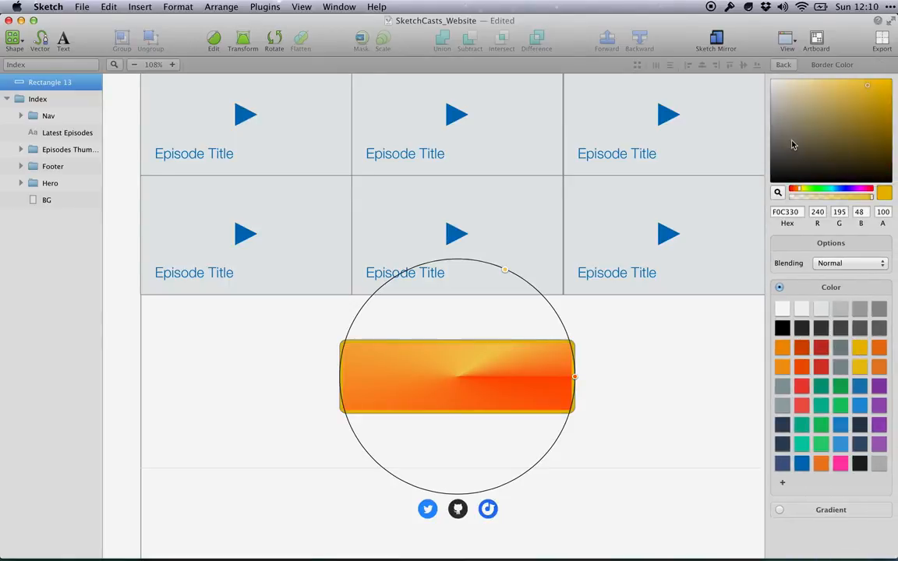
click(783, 65)
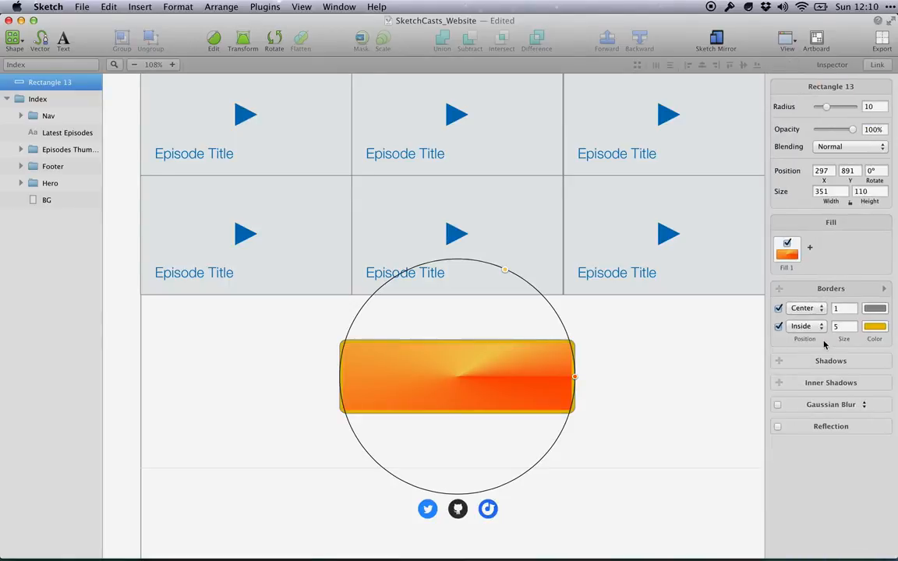
- Add a default drop shadow and a default inner shadow to the rectangle
click(779, 361)
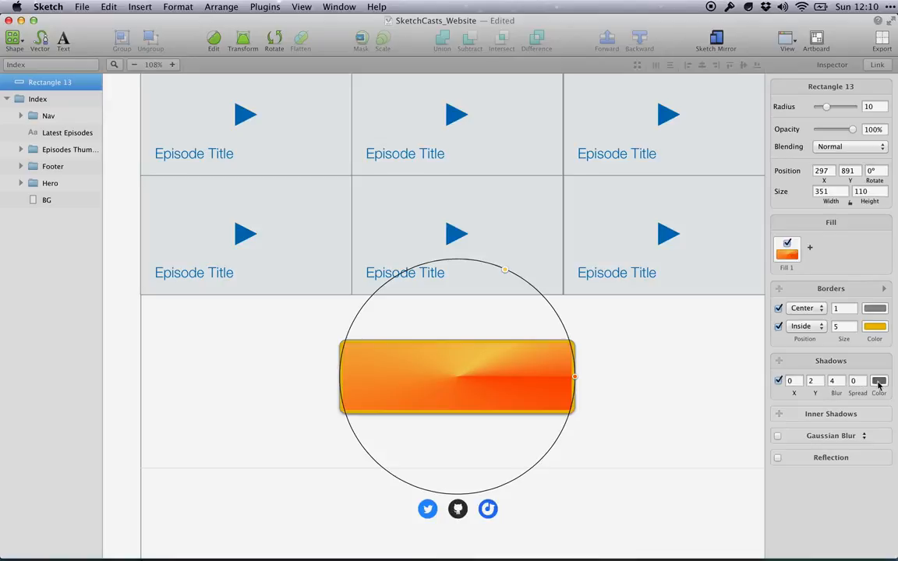
click(779, 414)
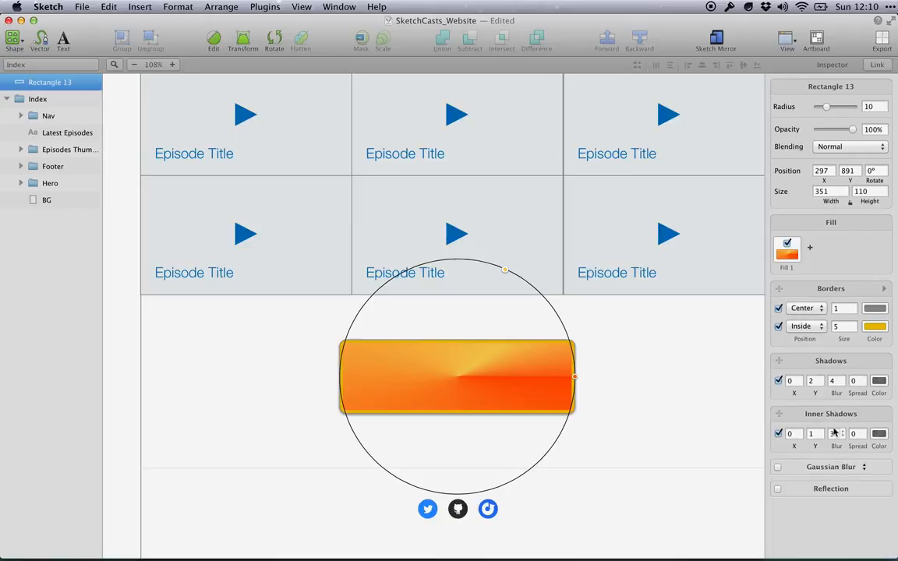
- Move the rectangle up to Y 866 and give it a reflection with 67% strength and a distance of about 4 px
click(779, 489)
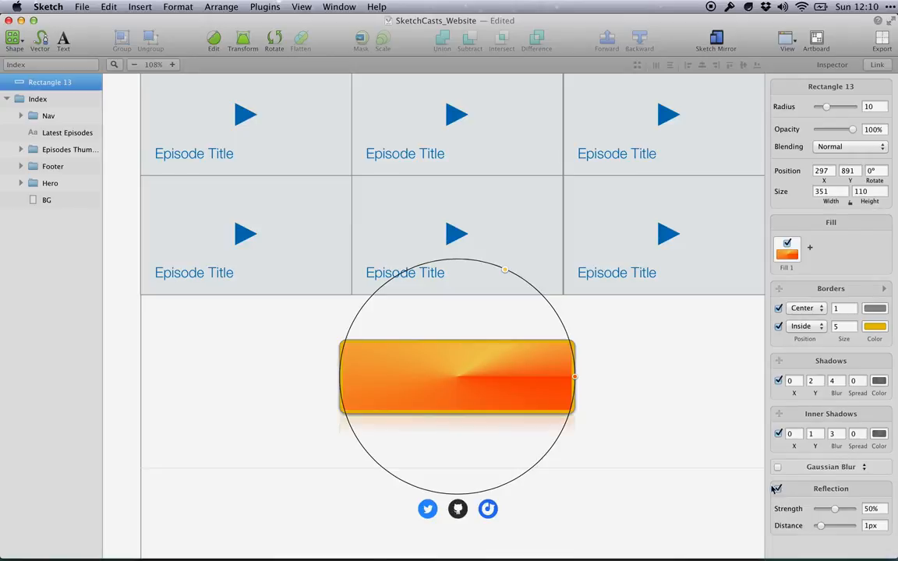
scroll(661, 413, down, 3)
drag(538, 331, 517, 300)
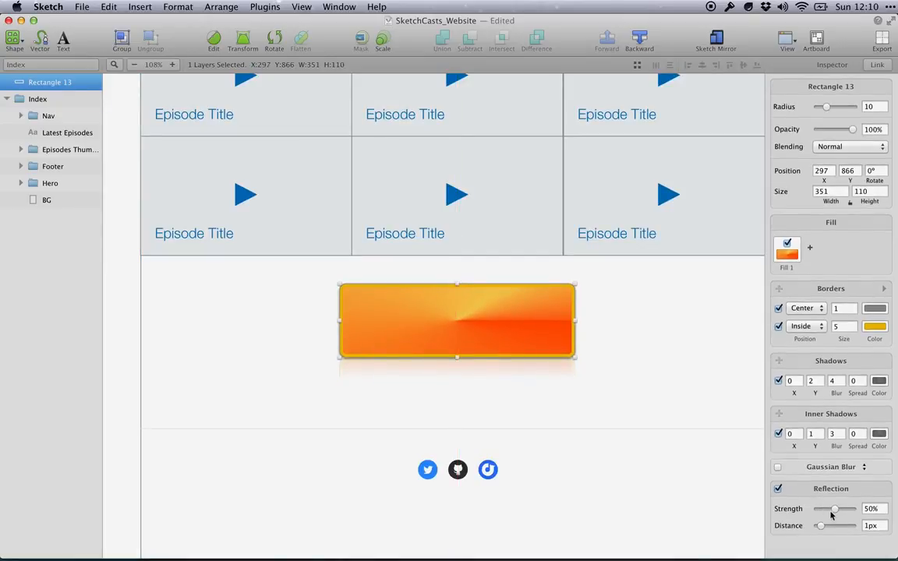
drag(835, 509, 832, 527)
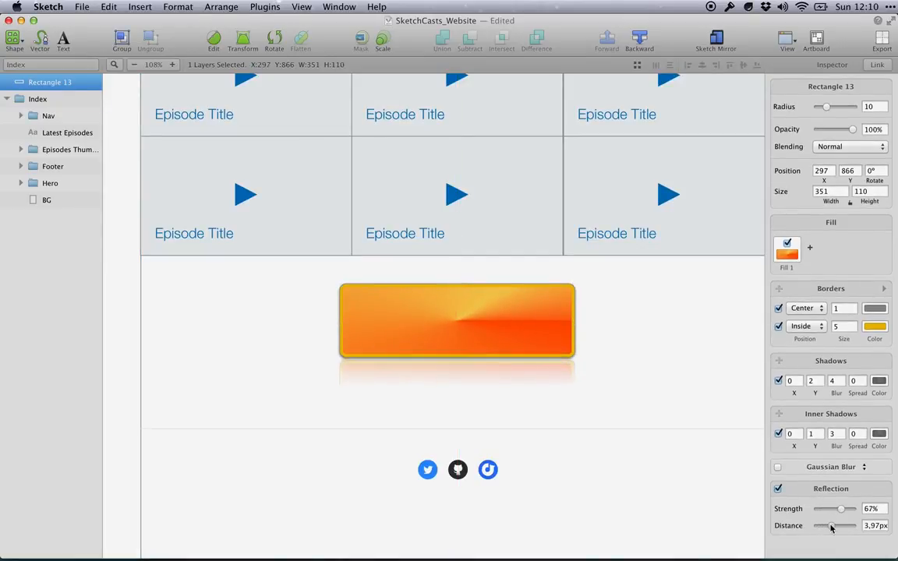
- Select the Index group and review the whole page design with the styled rectangle in place
click(726, 425)
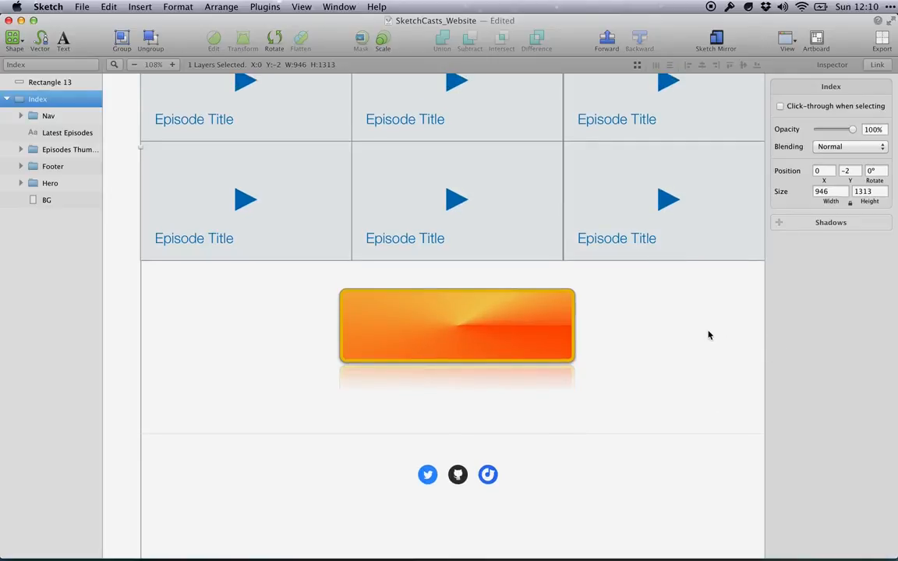
scroll(695, 338, up, 2)
scroll(693, 338, down, 5)
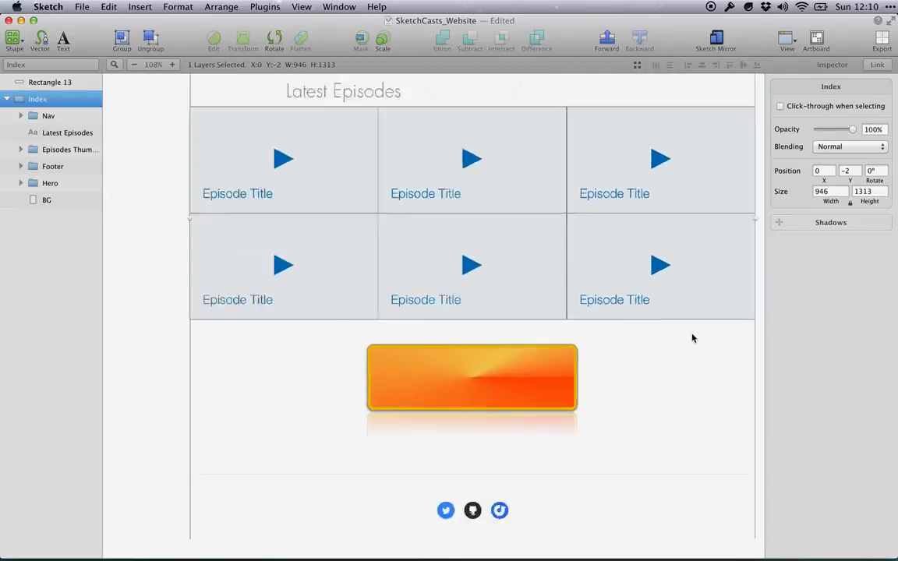
scroll(692, 338, right, 5)
scroll(692, 339, up, 3)
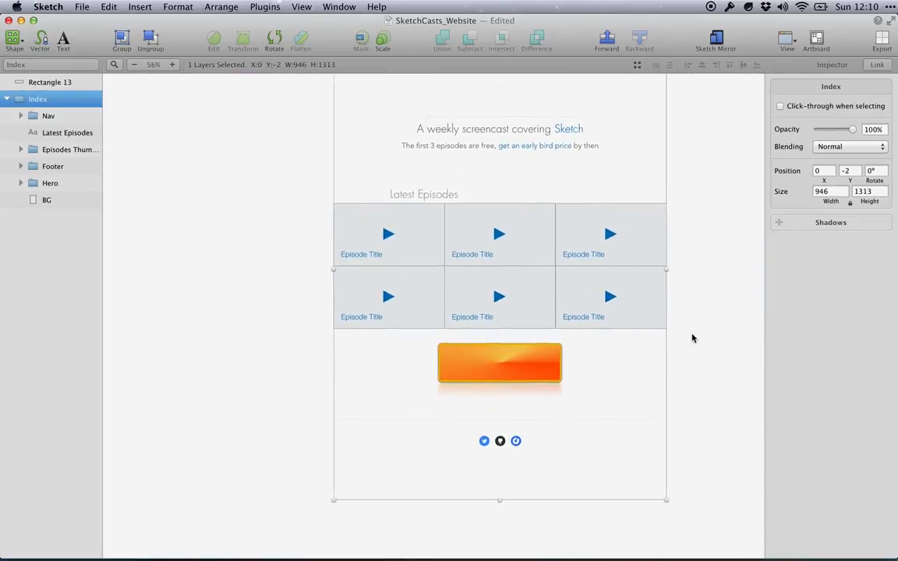
scroll(691, 338, up, 1)
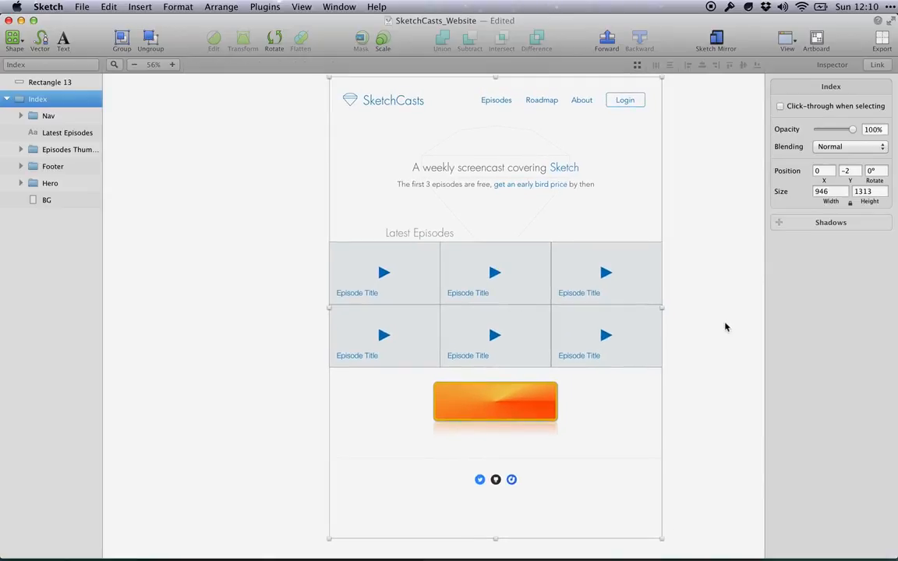
scroll(575, 284, up, 2)
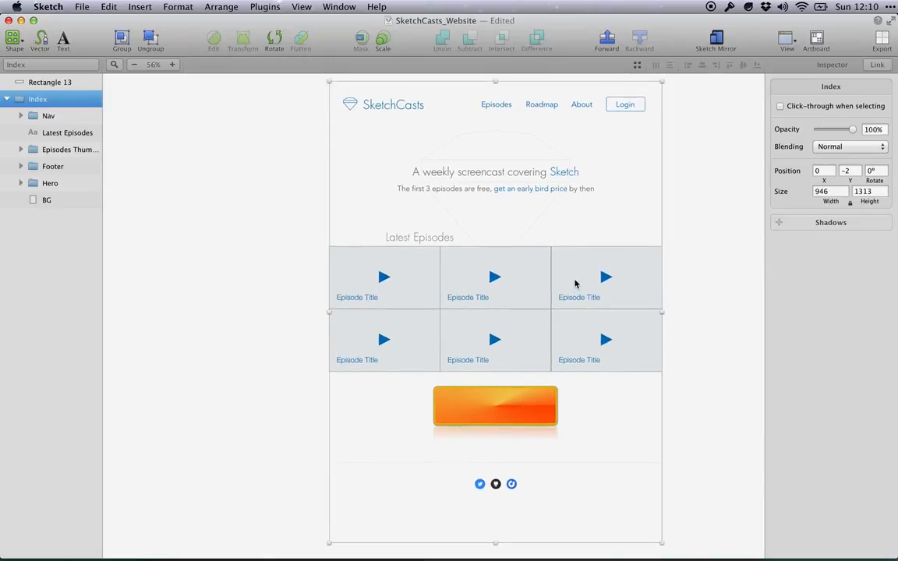
- Draw a rectangle about 932 by 1171 px covering the page below the navigation
key(r)
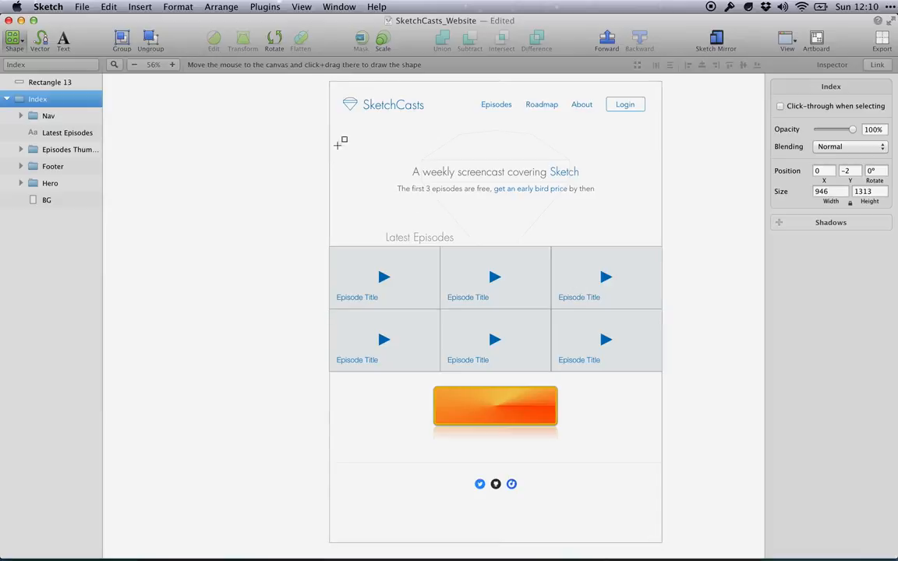
drag(332, 112, 659, 524)
click(502, 296)
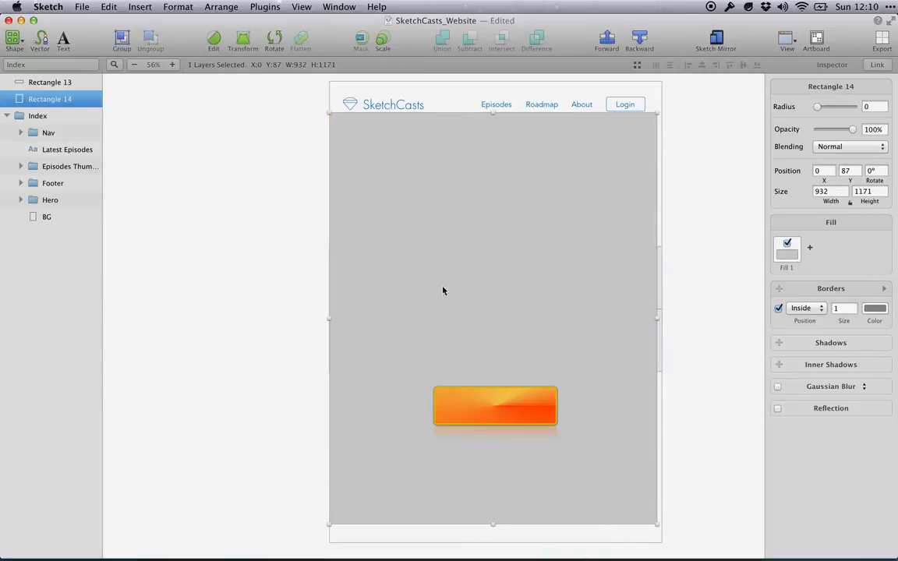
- Put both rectangles inside the Index group, the large one above the orange one, and shift the large one to X 7
shift+click(41, 82)
mouse_move(40, 86)
mouse_down()
mouse_move(43, 123)
mouse_move(57, 130)
mouse_move(44, 128)
mouse_move(72, 114)
mouse_move(43, 96)
mouse_up()
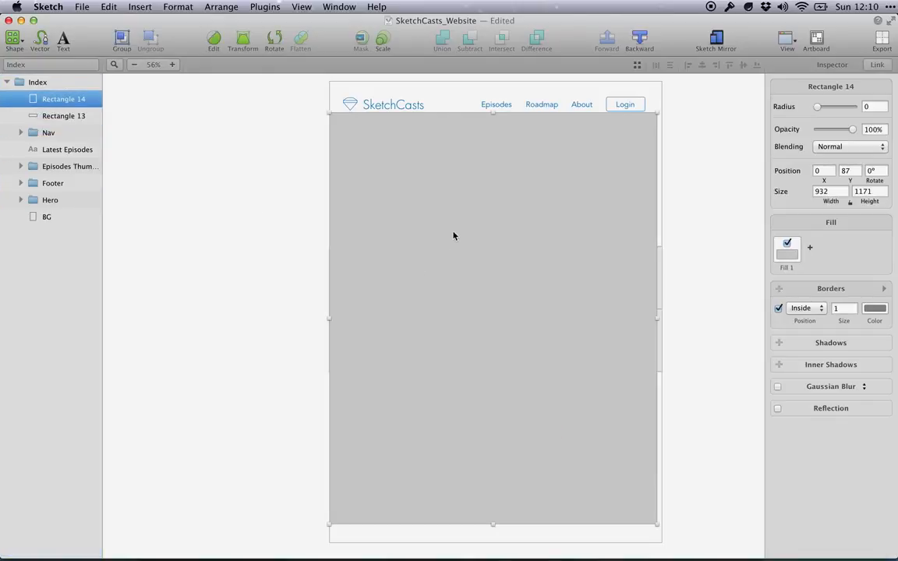
drag(453, 236, 457, 233)
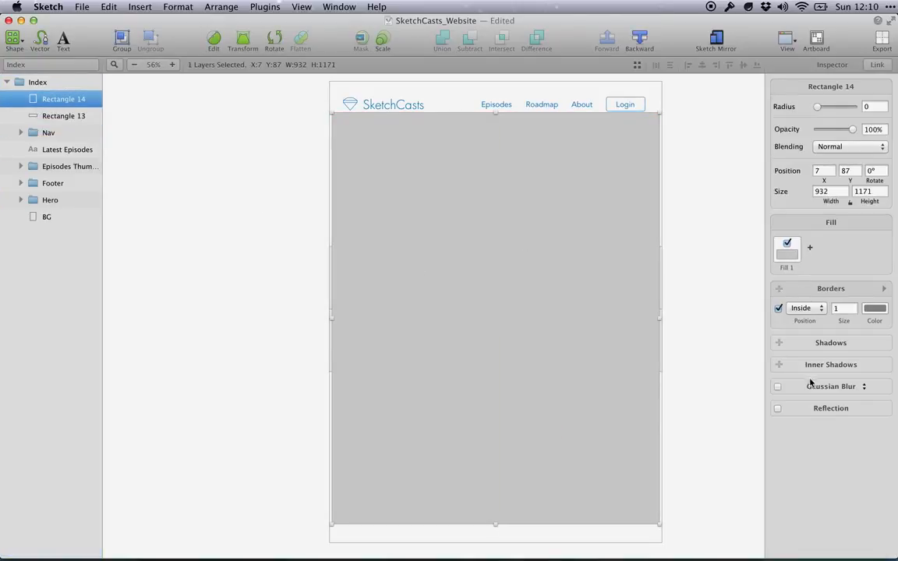
- Give the large rectangle a 10 px Background Blur and lower its opacity to 44%
click(777, 386)
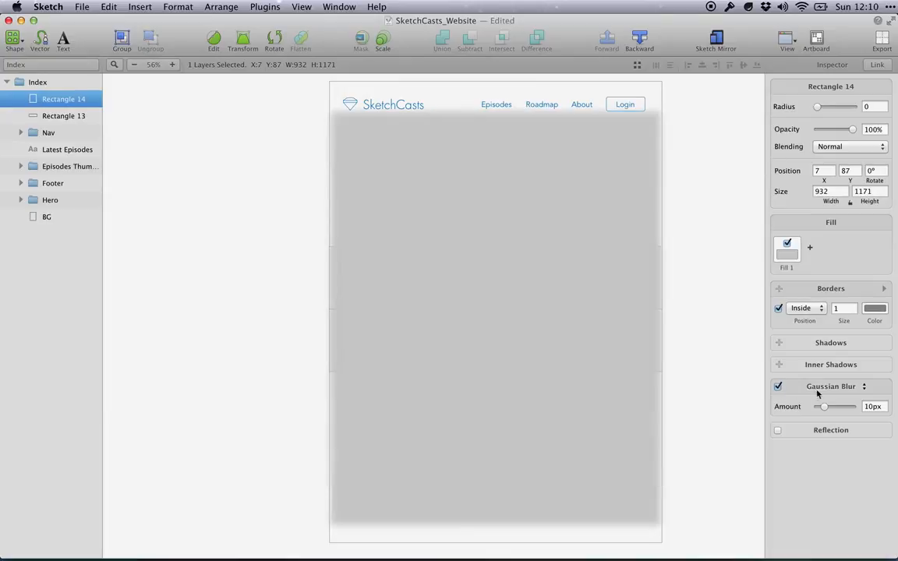
click(845, 391)
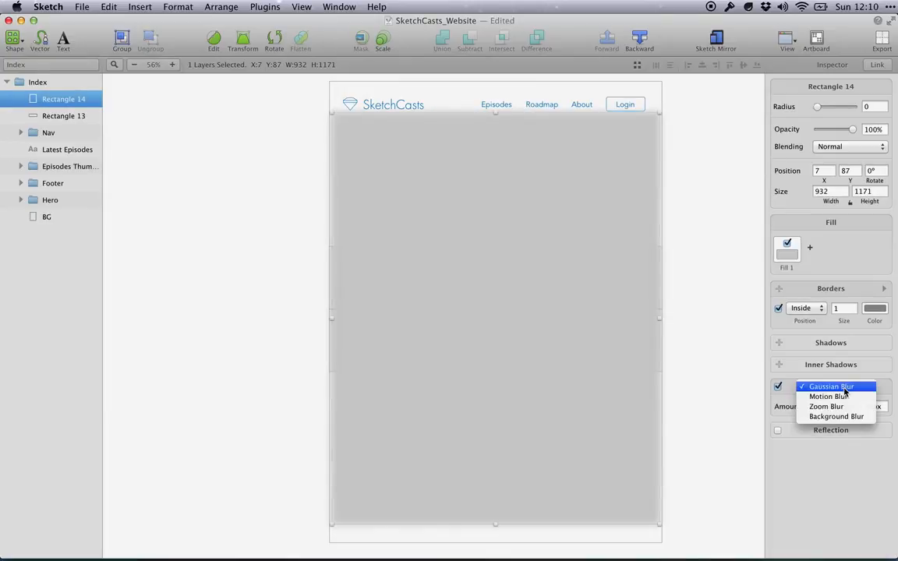
click(831, 417)
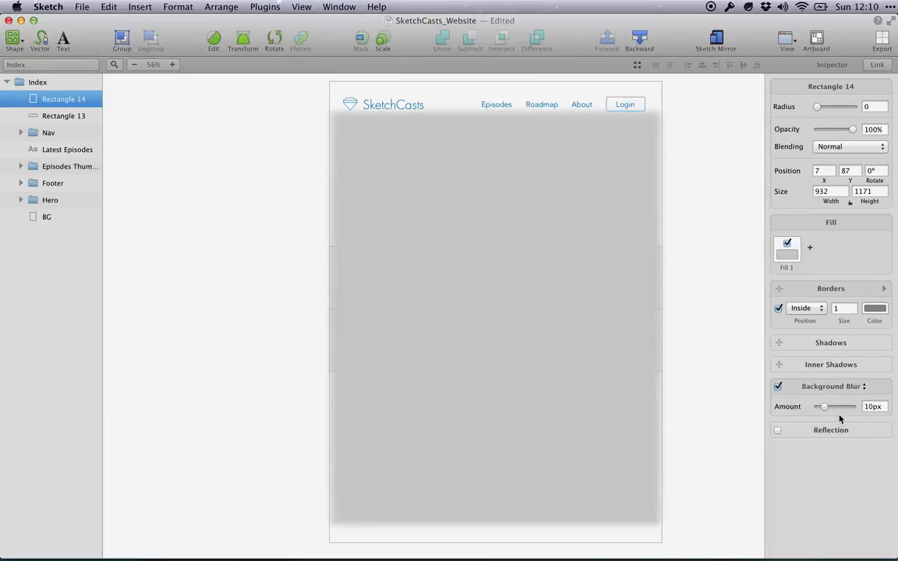
drag(858, 135, 832, 131)
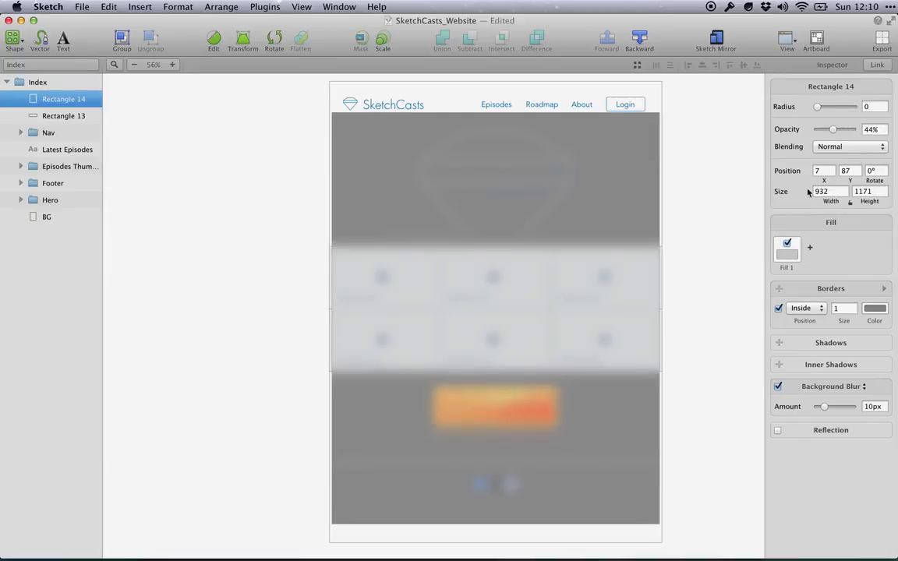
- Fill the large rectangle with blue 3A99D8 and raise its background blur to 12 px
click(787, 249)
click(859, 365)
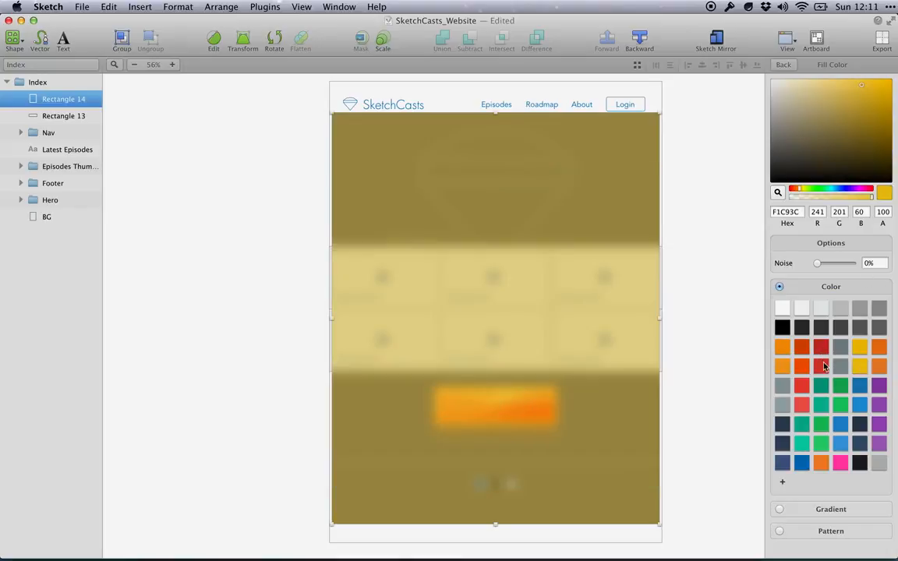
click(858, 405)
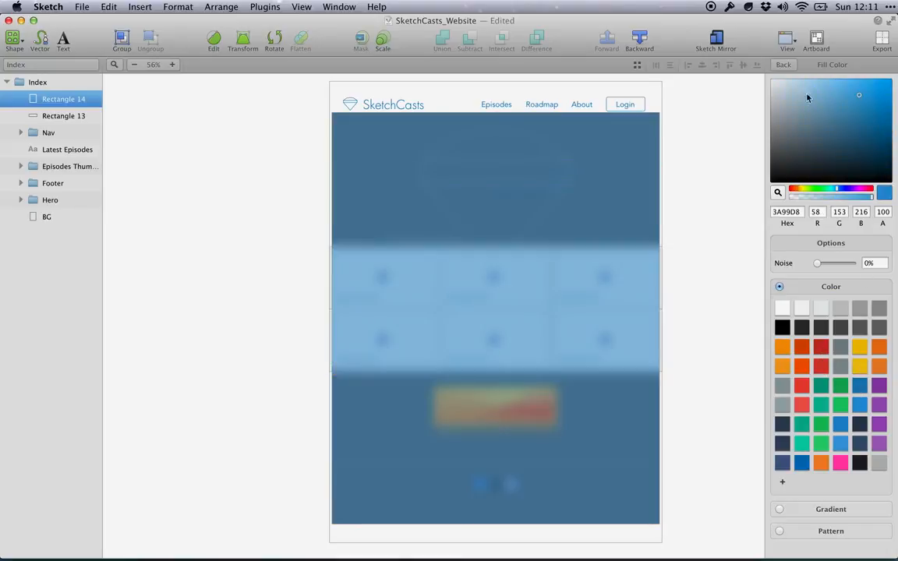
click(783, 66)
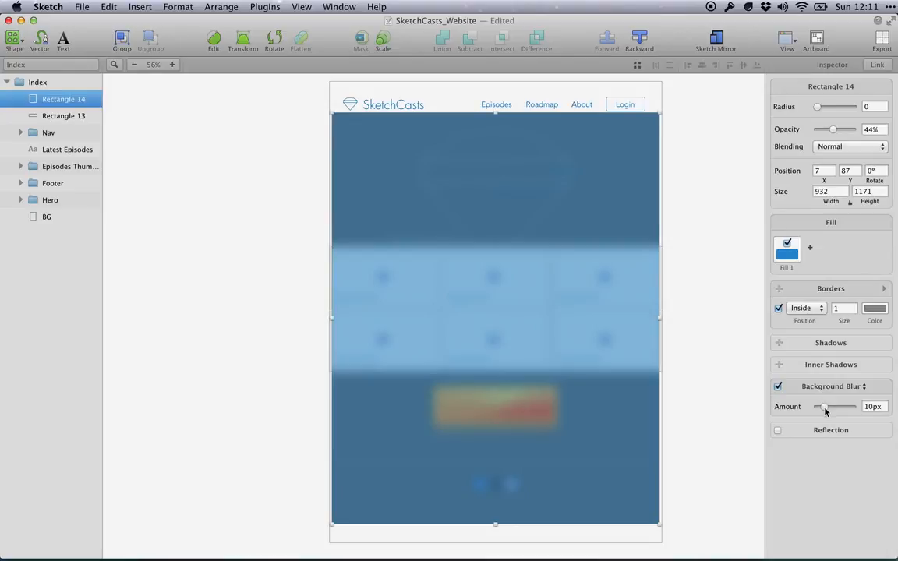
mouse_move(826, 408)
mouse_down()
mouse_move(836, 409)
mouse_move(828, 411)
mouse_up()
scroll(565, 257, down, 2)
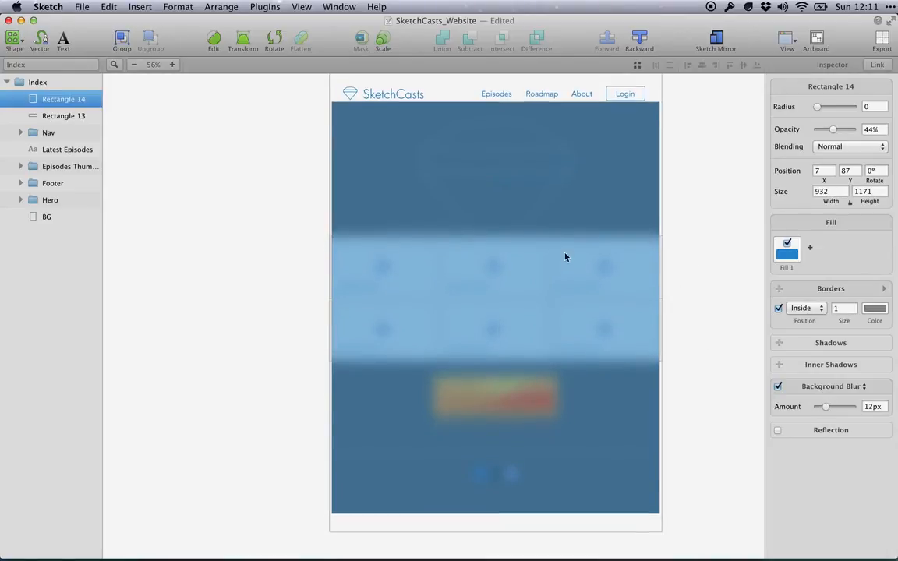
- Delete the large blurred rectangle
double_click(533, 246)
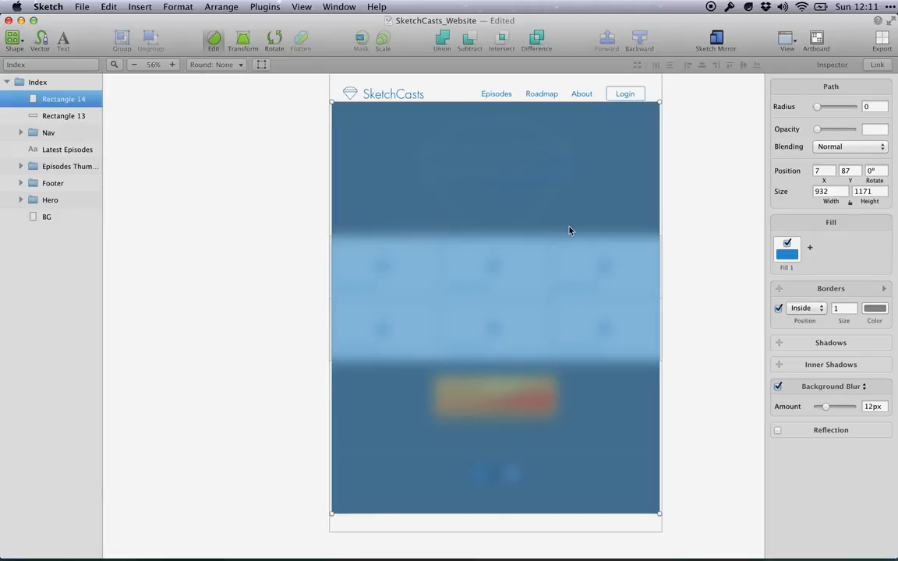
key(Escape)
key(Delete)
- Show the column layout grid over the Index page and look over how the design lines up with it
scroll(681, 202, up, 2)
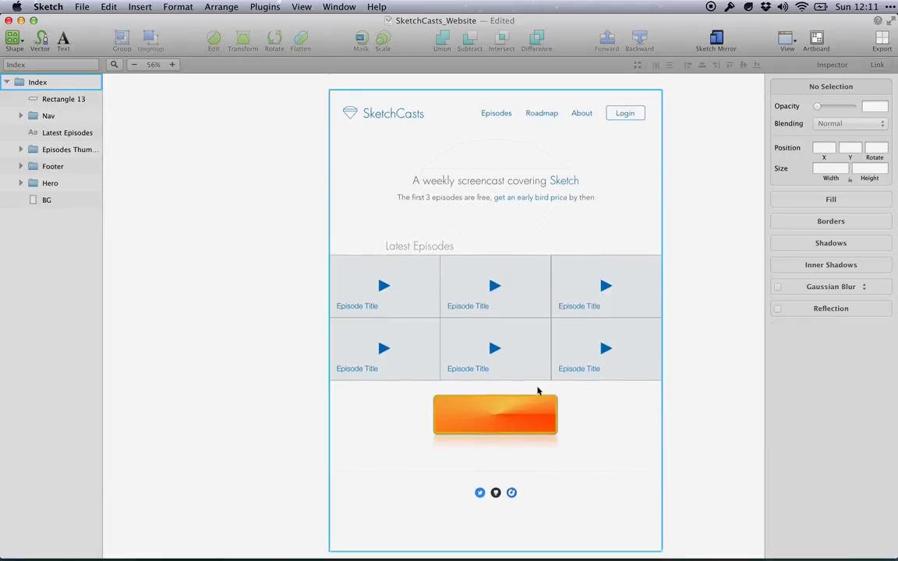
scroll(605, 226, up, 1)
scroll(604, 225, up, 3)
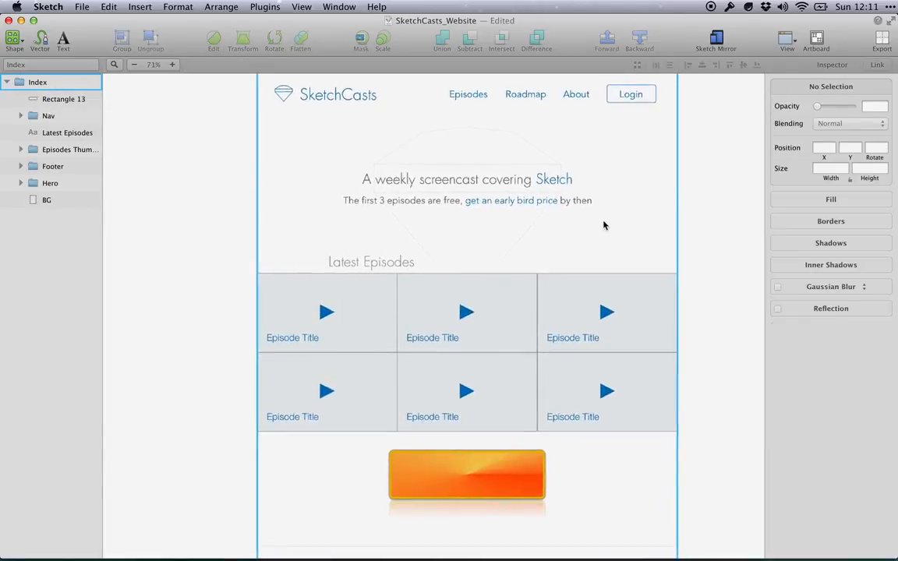
click(795, 40)
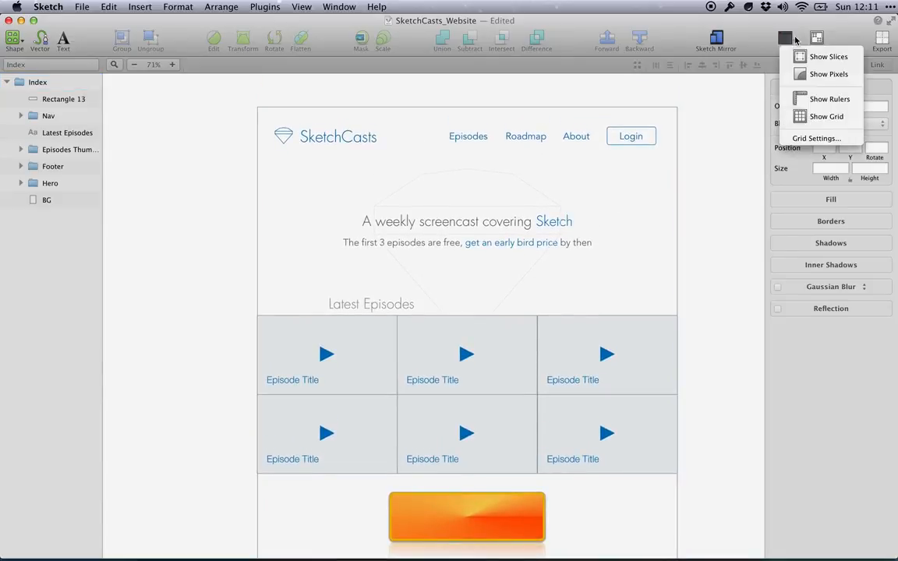
click(799, 117)
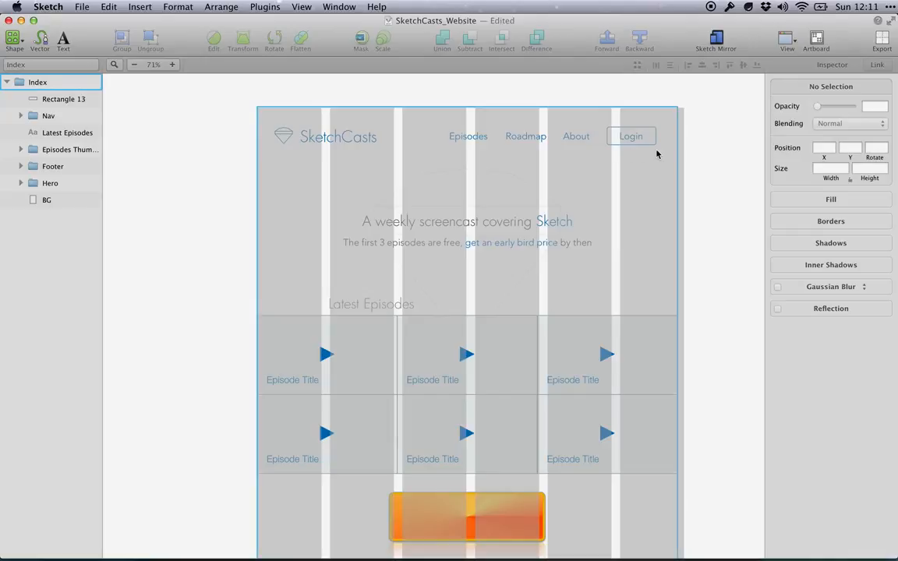
scroll(669, 126, down, 2)
scroll(668, 127, down, 1)
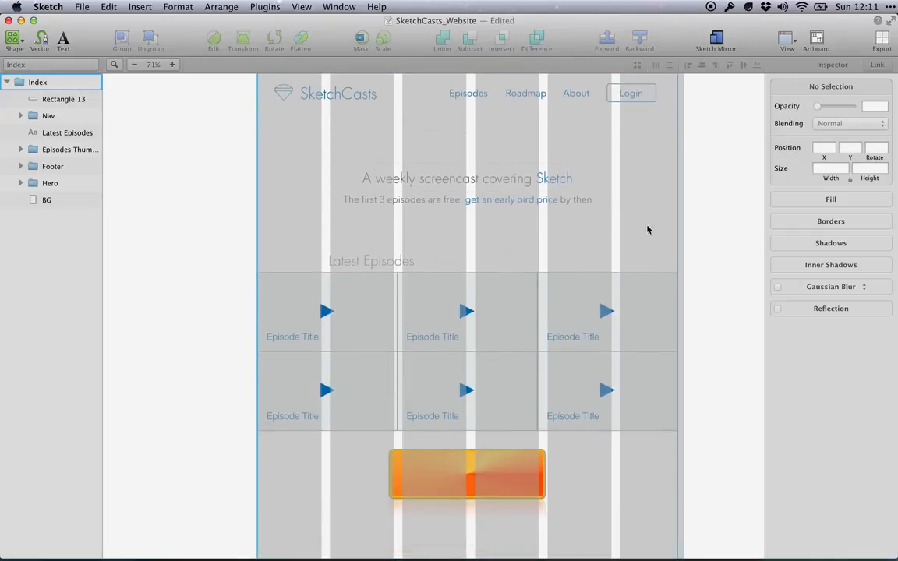
- Review the column and row options in the grid settings, accept them as they are, and hide the grid
click(788, 38)
click(818, 139)
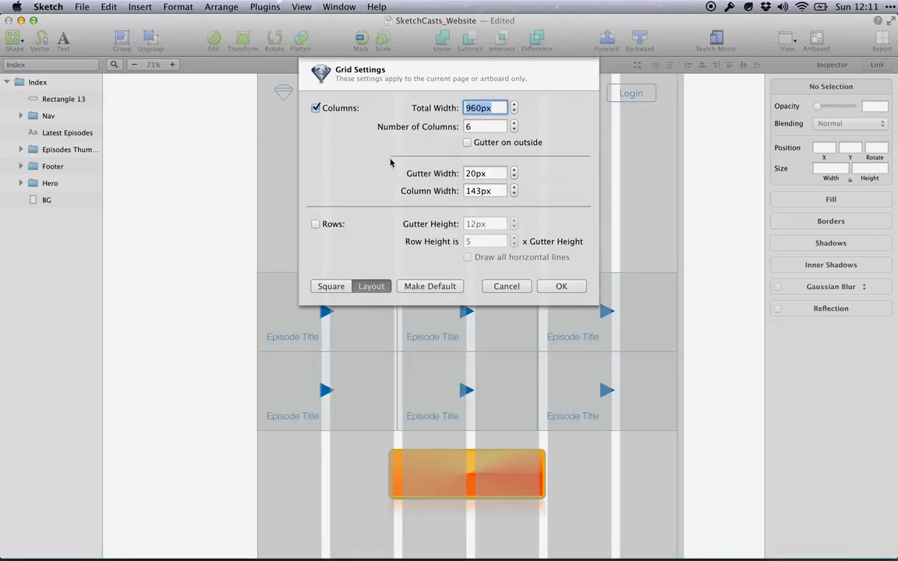
click(559, 287)
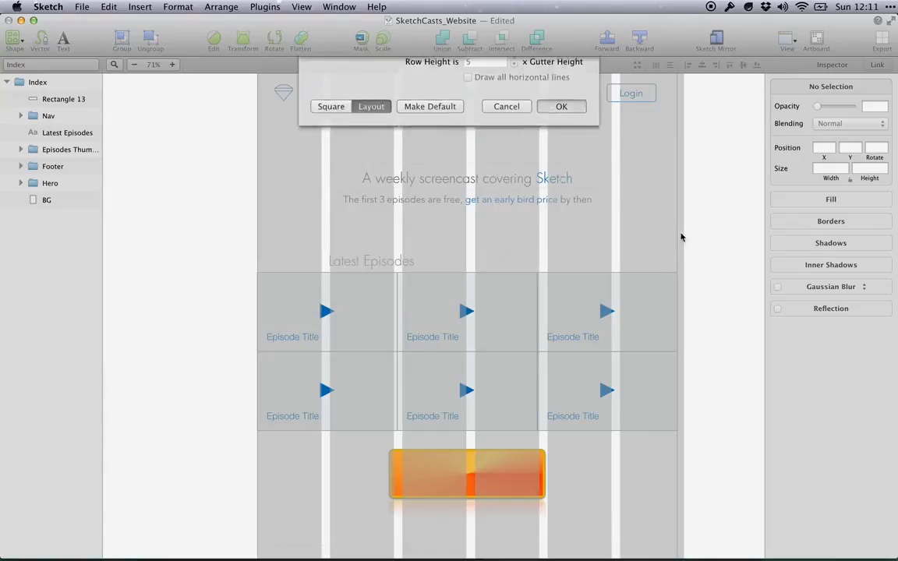
click(786, 39)
click(813, 118)
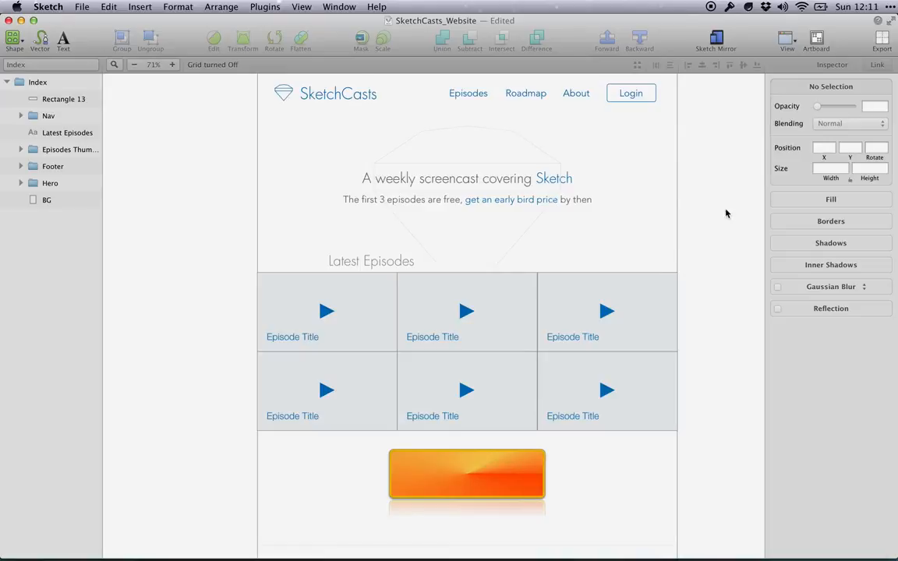
- Turn on the pixel preview and examine the magnified hero headline pixel by pixel
scroll(581, 202, up, 5)
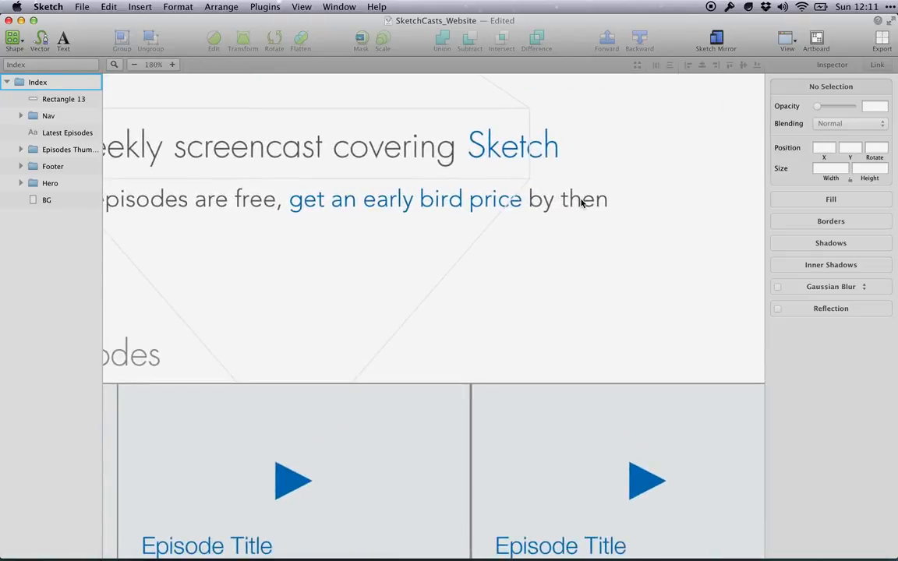
scroll(581, 202, up, 4)
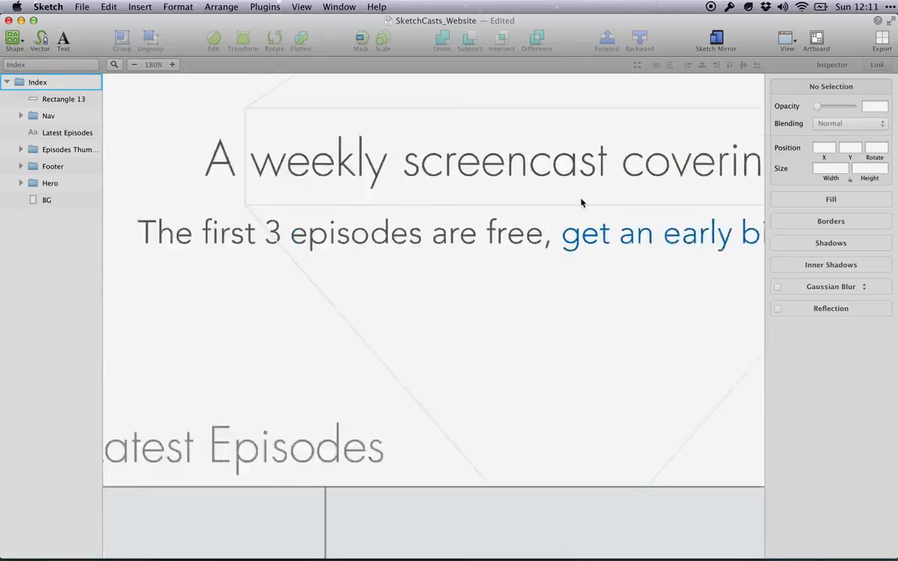
scroll(581, 203, up, 5)
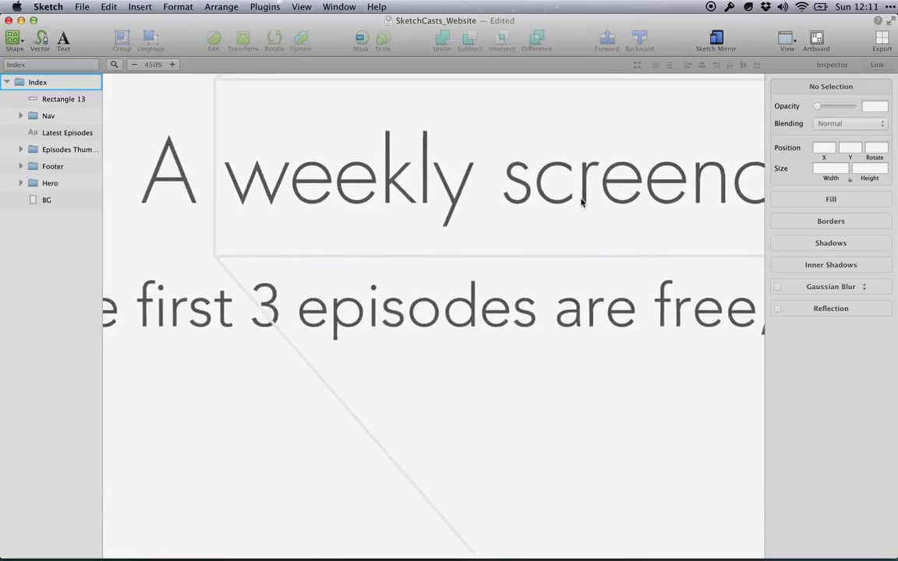
scroll(581, 203, up, 3)
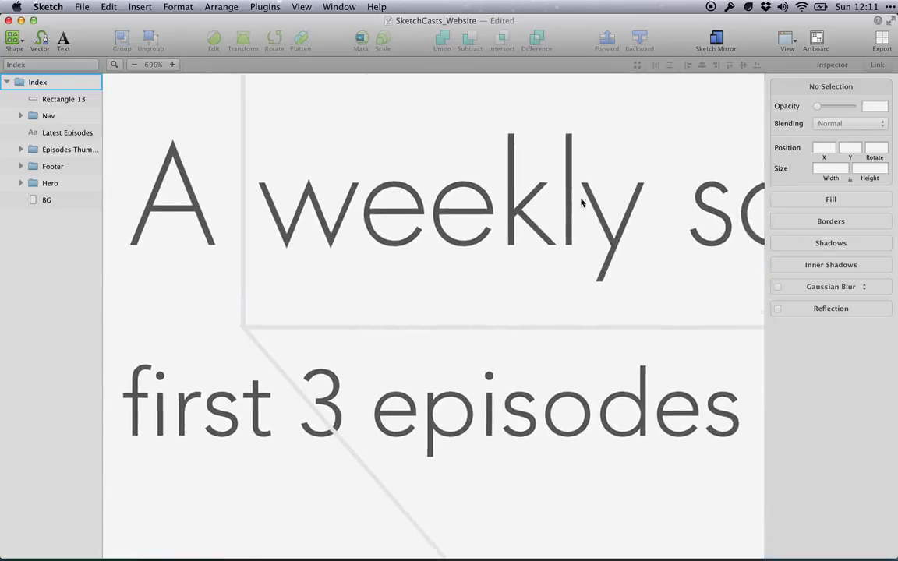
scroll(580, 202, up, 3)
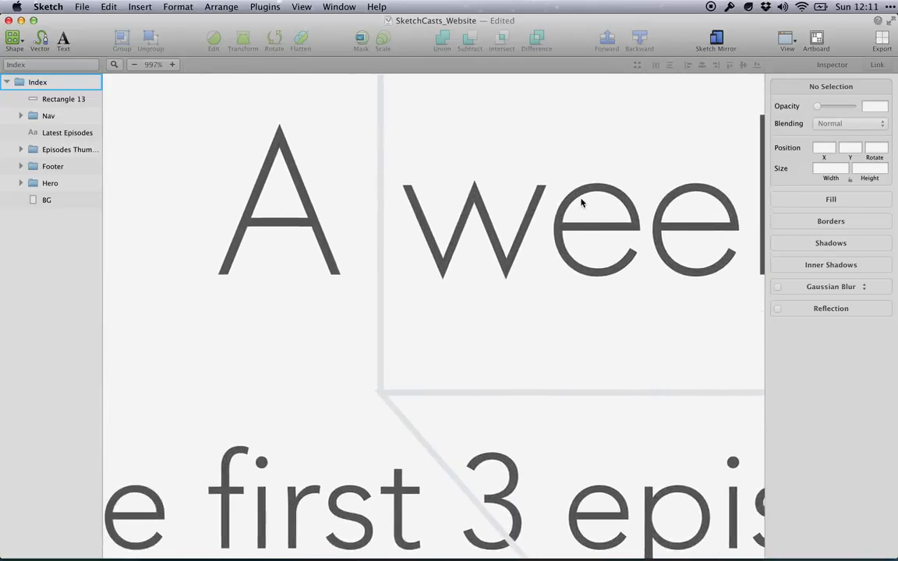
scroll(581, 203, up, 3)
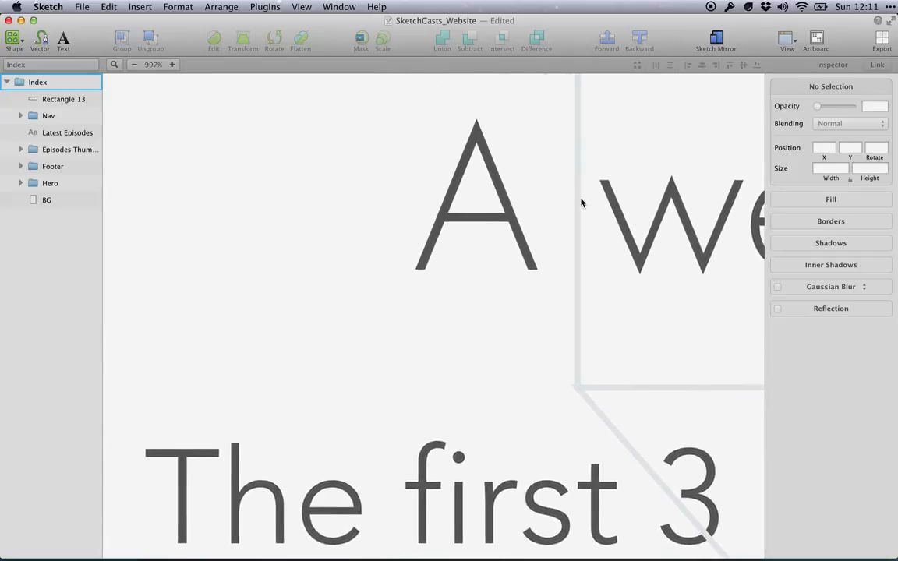
scroll(581, 203, down, 3)
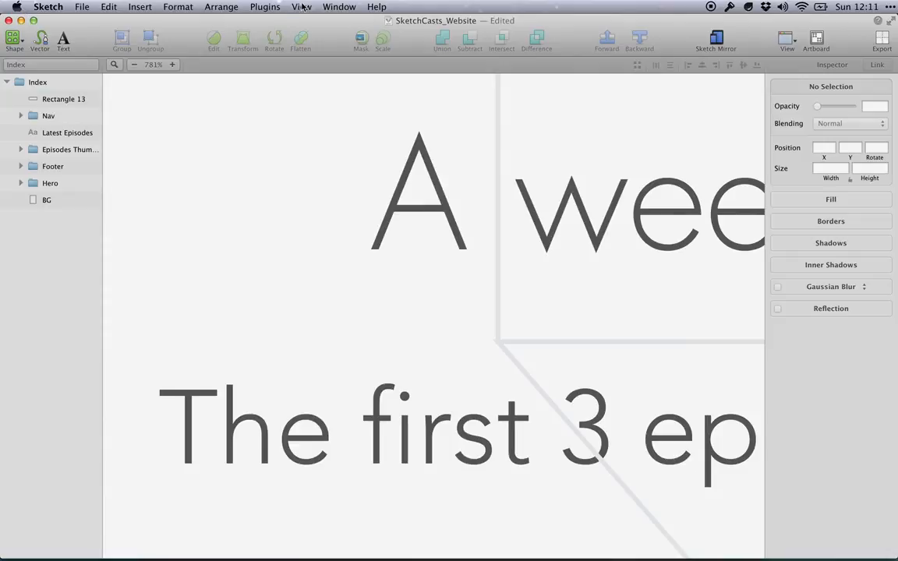
click(303, 6)
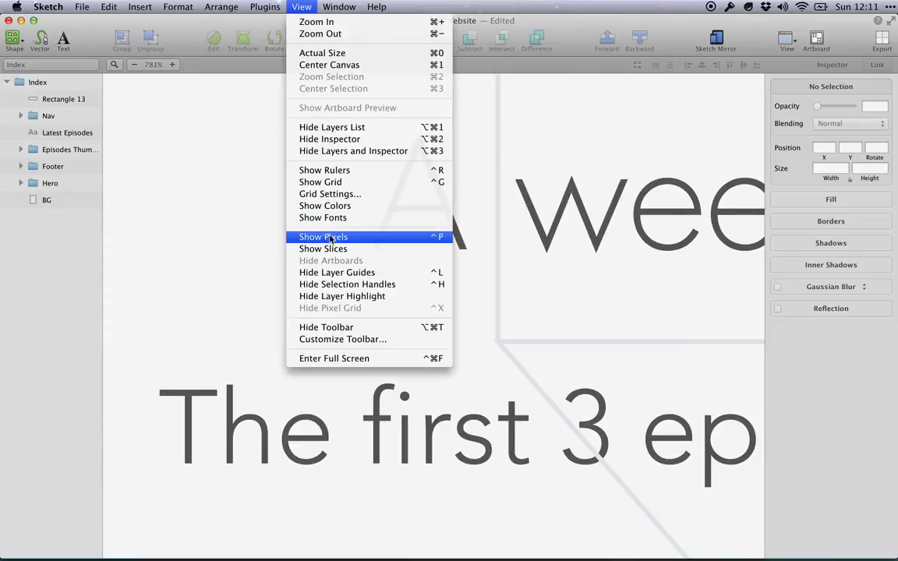
click(335, 237)
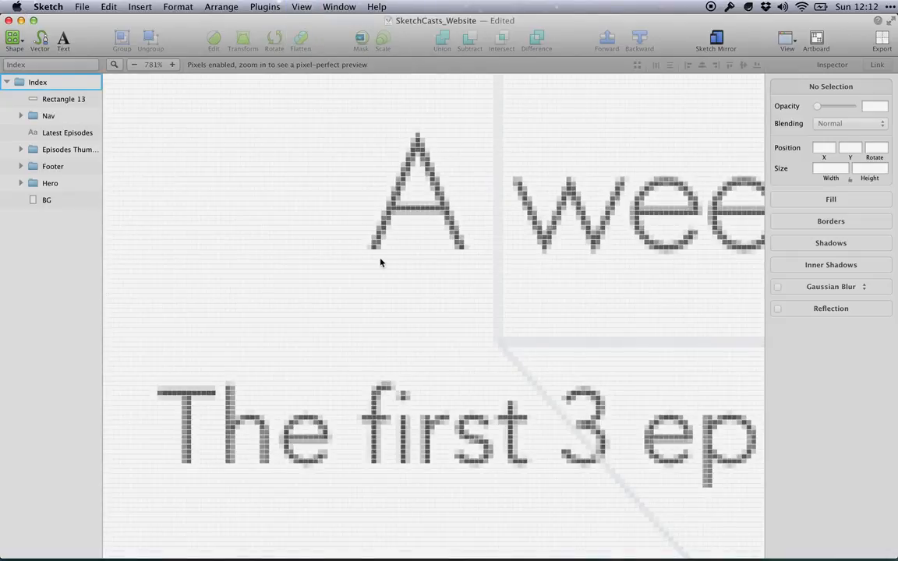
scroll(380, 263, up, 5)
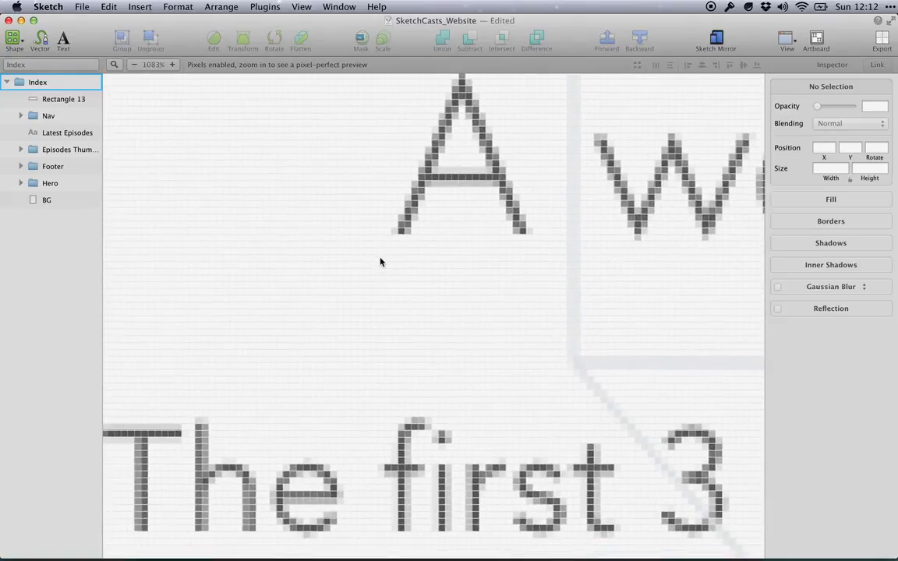
scroll(380, 262, up, 5)
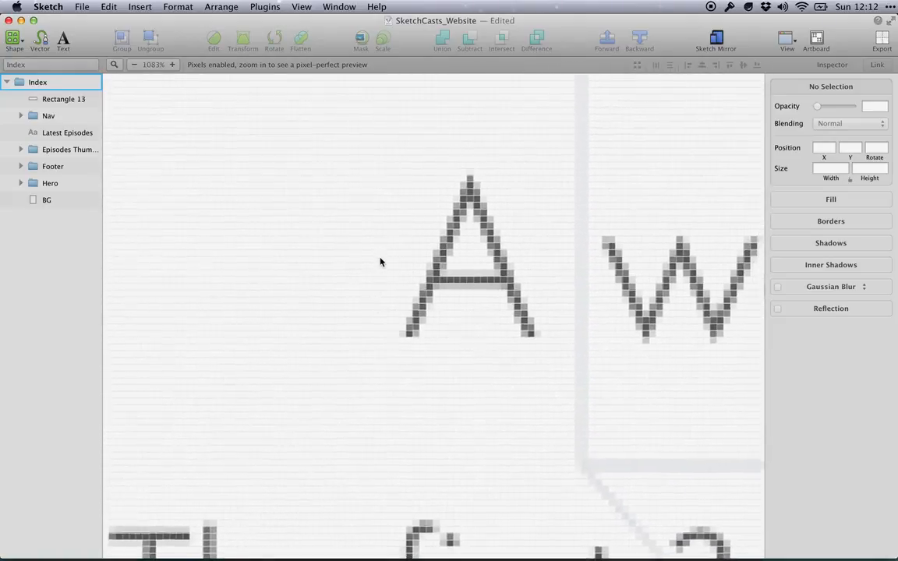
- Turn off the pixel preview and view the hero headline as smooth vectors again
click(302, 7)
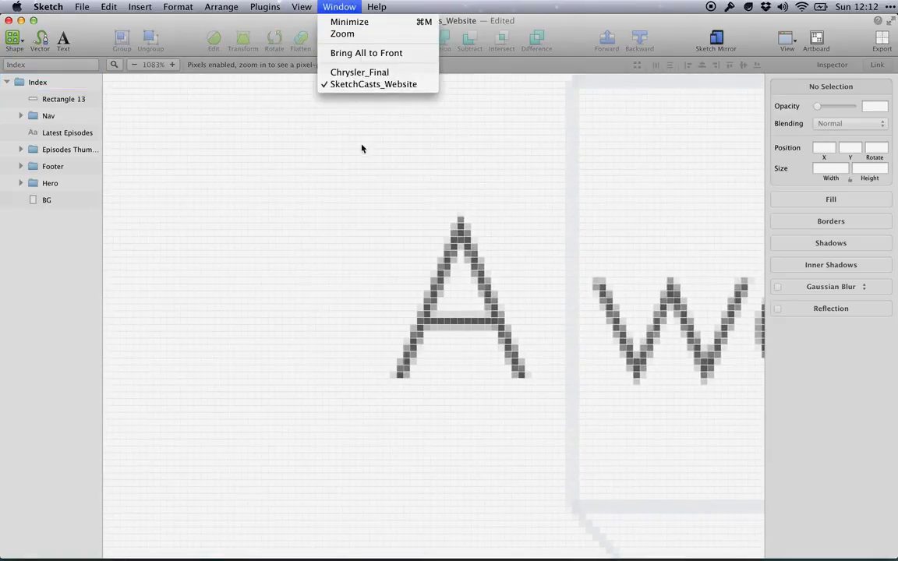
click(316, 237)
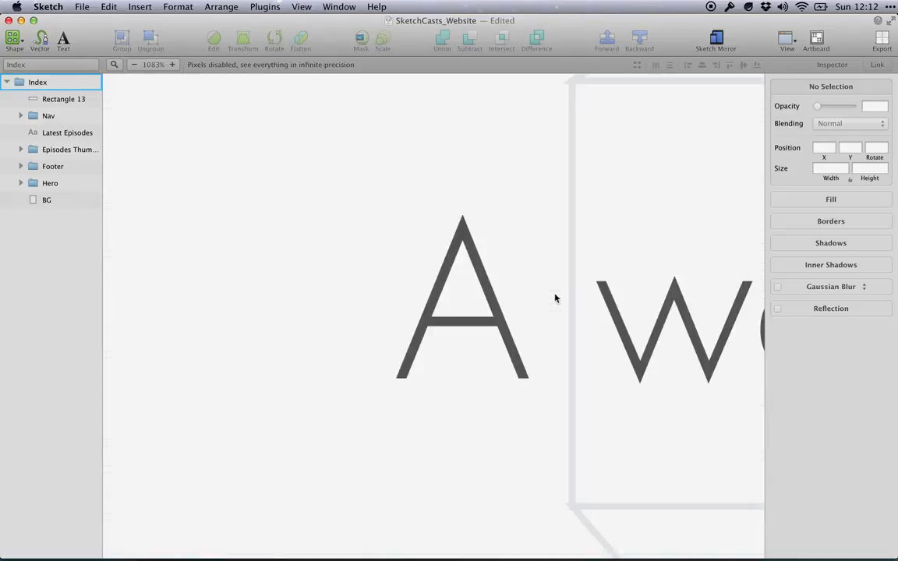
scroll(522, 282, down, 1)
scroll(522, 282, down, 5)
scroll(522, 282, right, 7)
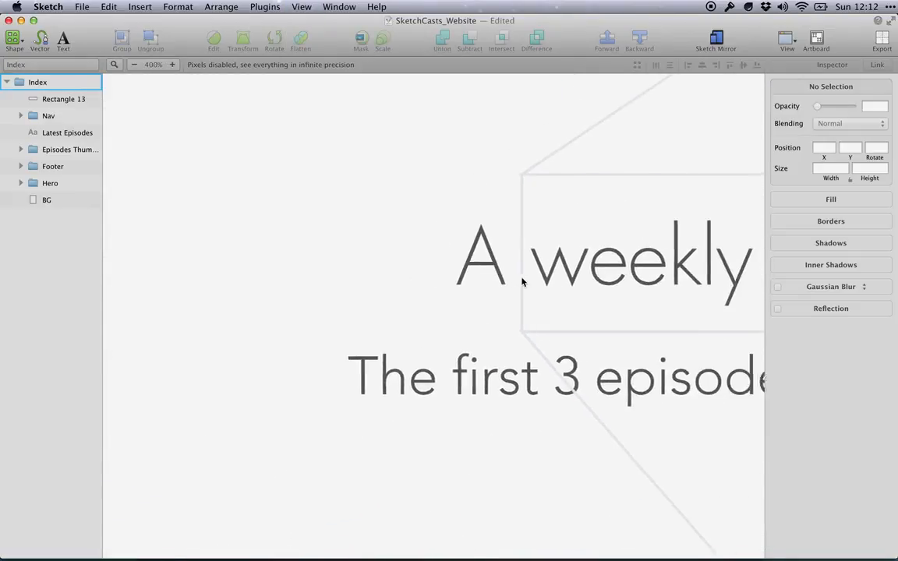
- Move the orange rounded rectangle slightly down below the episode thumbnails, to Y 889
scroll(522, 282, down, 4)
scroll(521, 284, right, 4)
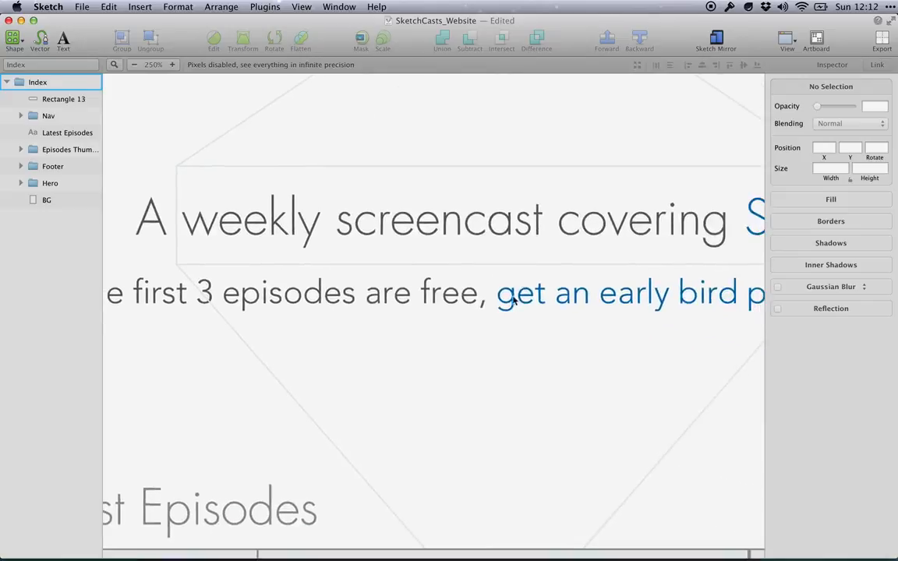
scroll(507, 301, down, 2)
scroll(513, 301, down, 2)
scroll(513, 301, down, 3)
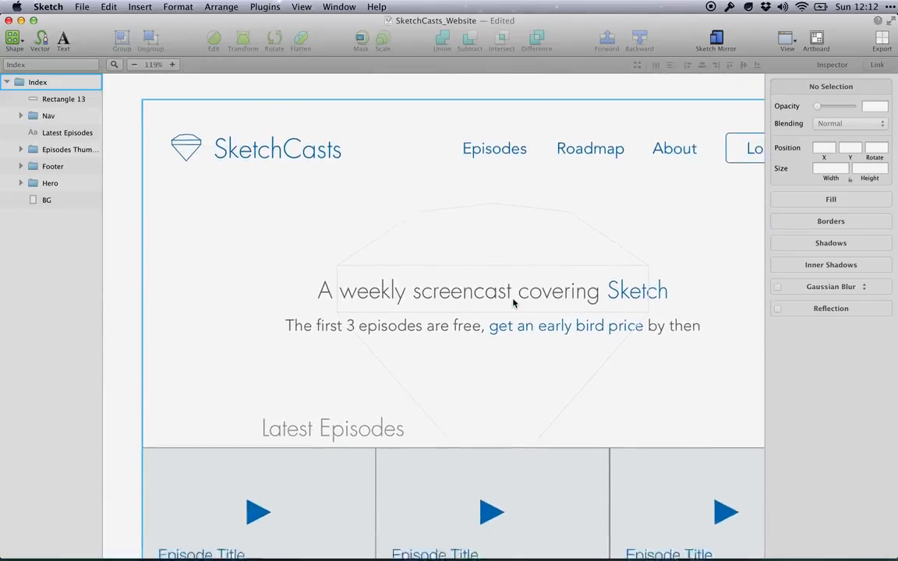
scroll(513, 301, down, 5)
scroll(513, 303, down, 5)
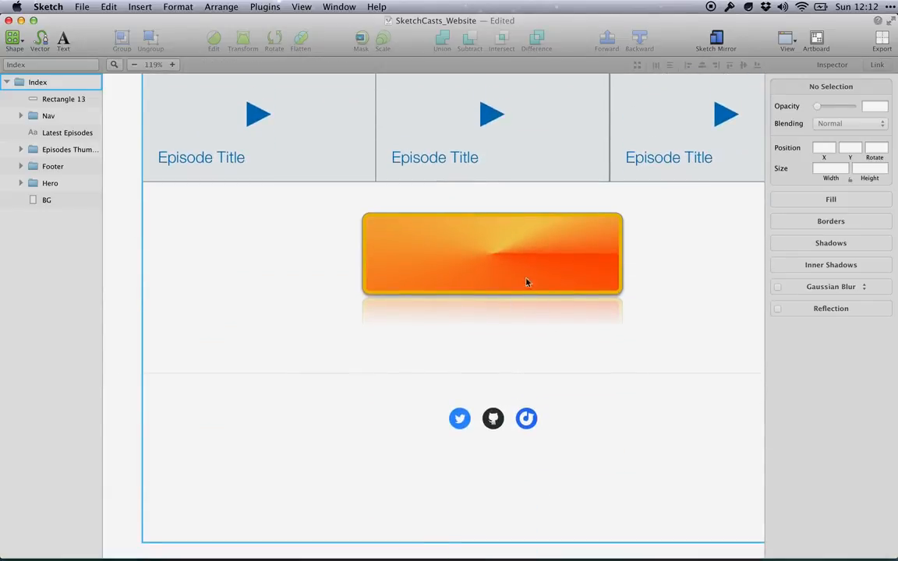
click(527, 279)
double_click(532, 247)
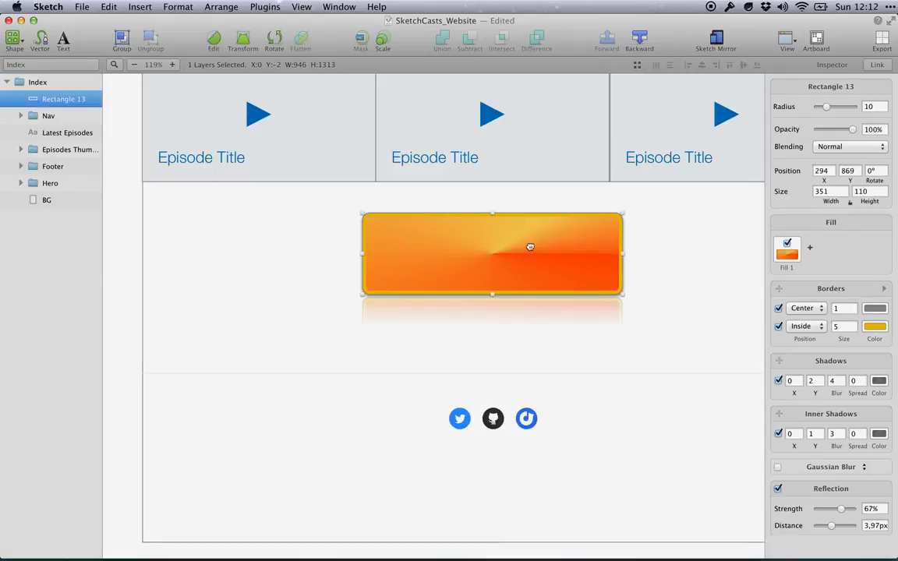
drag(530, 247, 530, 265)
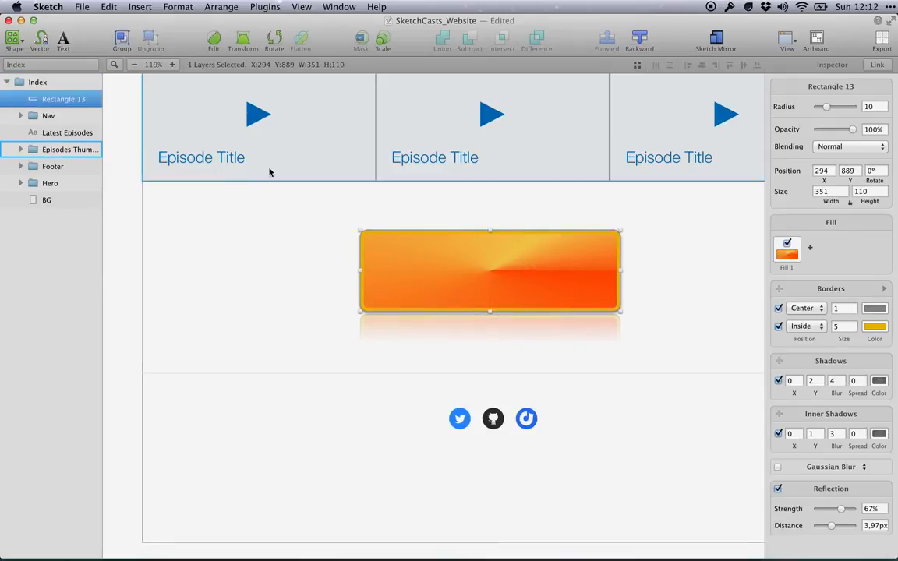
- Draw a circle of about 212 × 212 and centre it over the orange rectangle
click(14, 38)
click(42, 100)
drag(422, 205, 578, 362)
drag(525, 337, 514, 325)
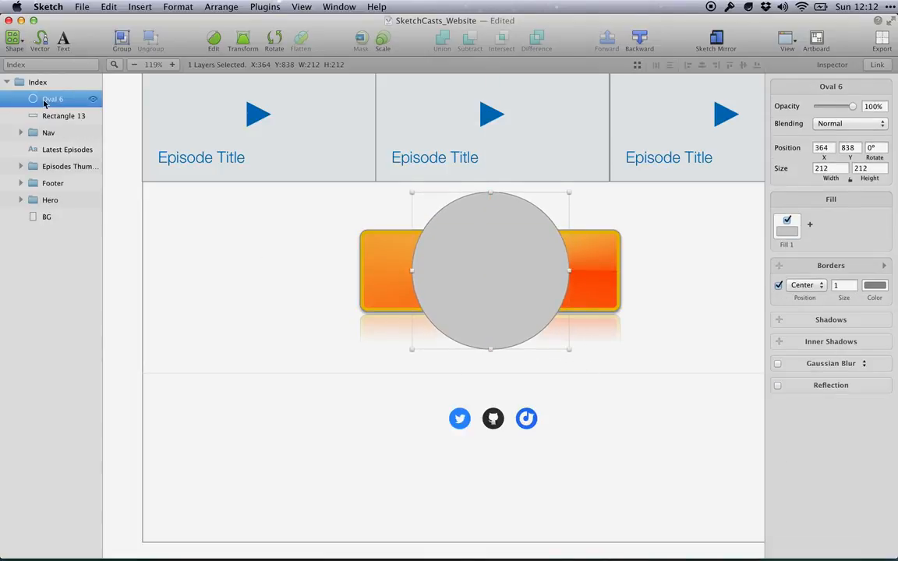
- Merge the circle and the orange rectangle with Union and review the two component shapes in the layer list
shift+click(48, 115)
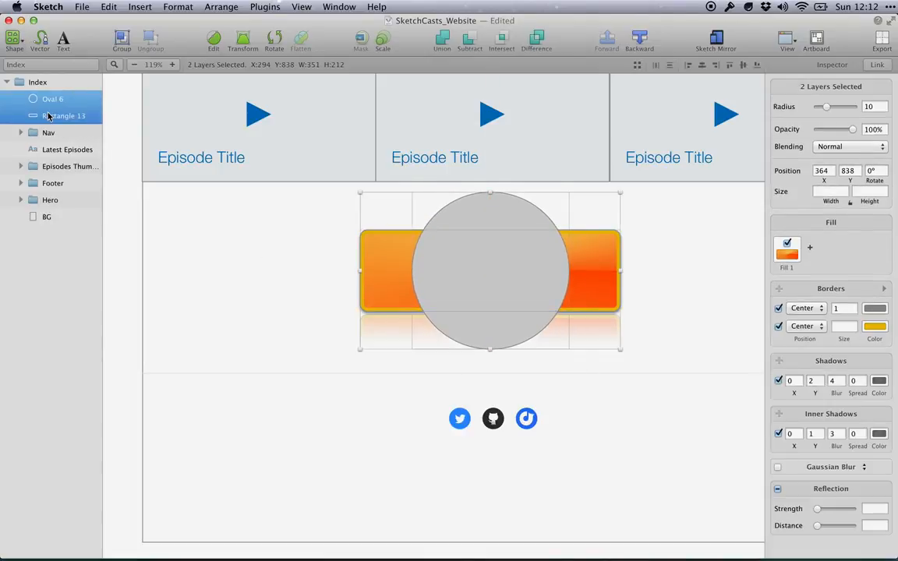
click(442, 39)
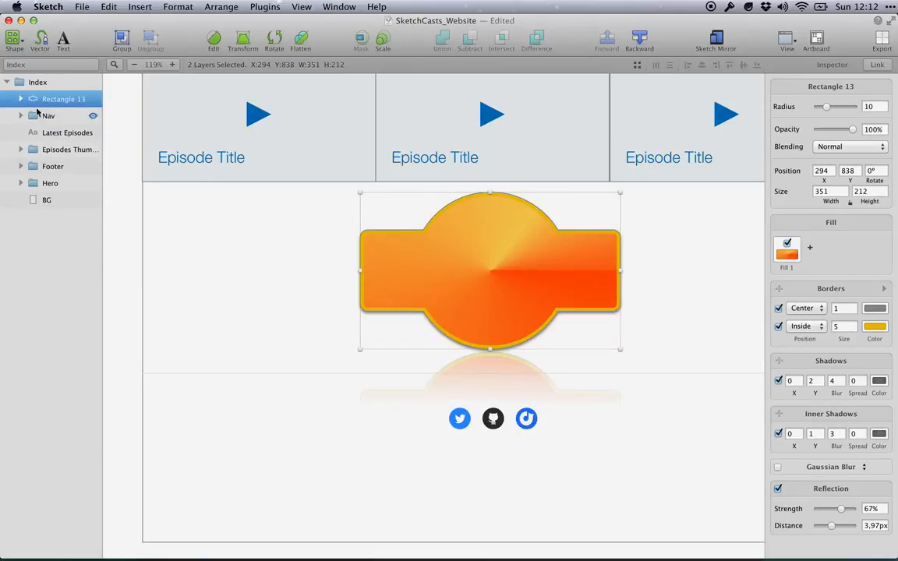
click(20, 99)
click(62, 117)
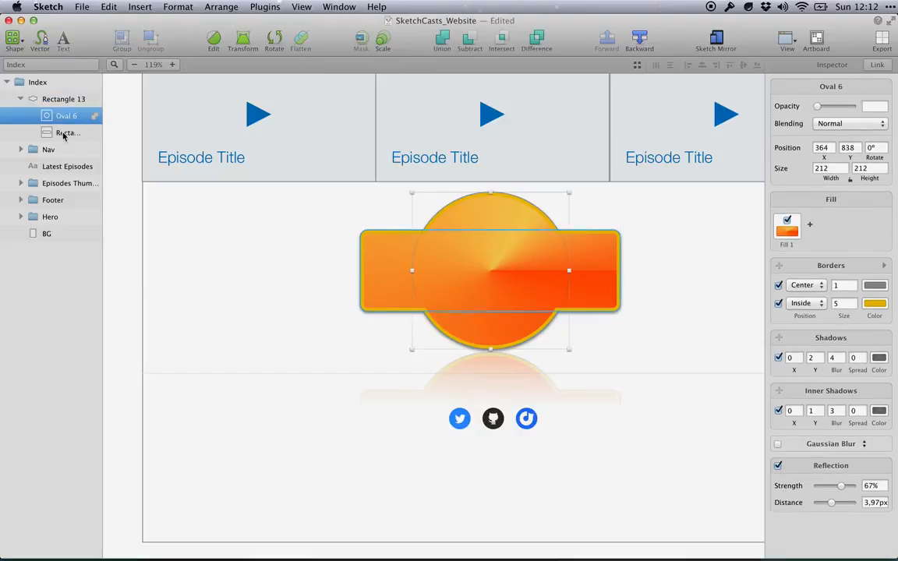
click(68, 134)
click(68, 118)
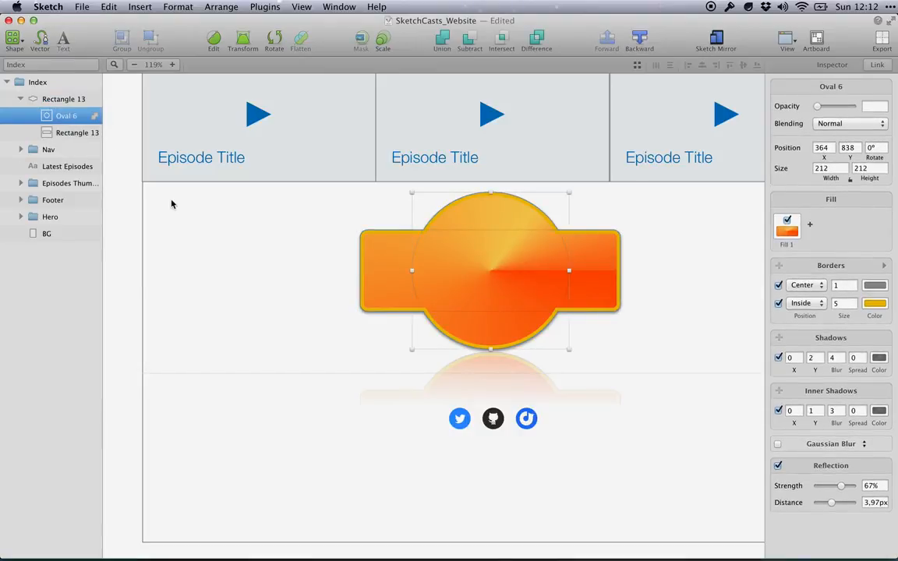
click(726, 356)
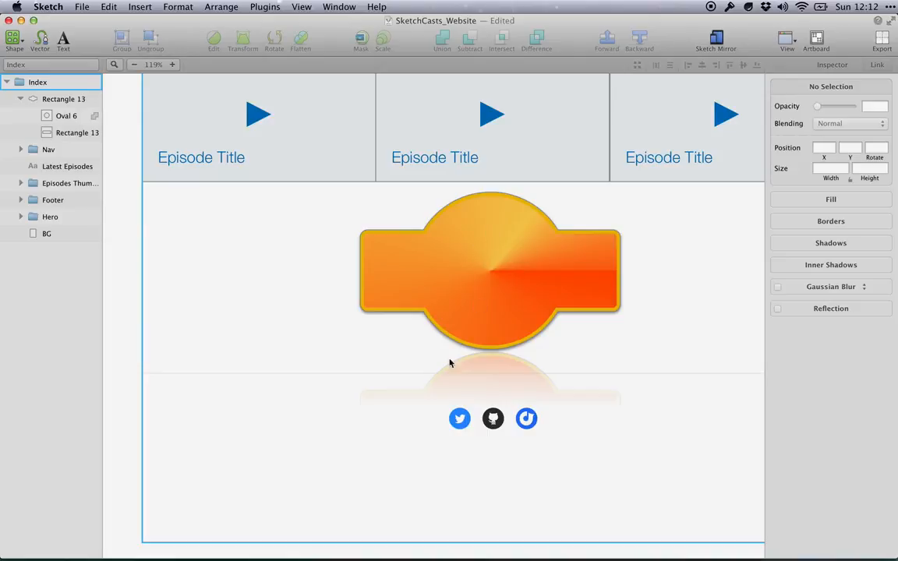
- Select the circle inside the combined shape and check how it remains a separate component
click(523, 282)
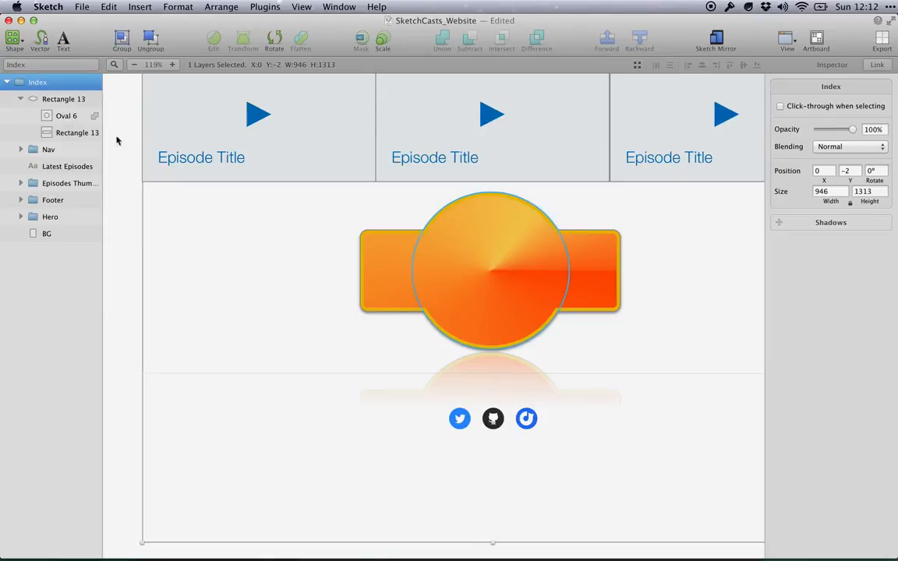
click(49, 114)
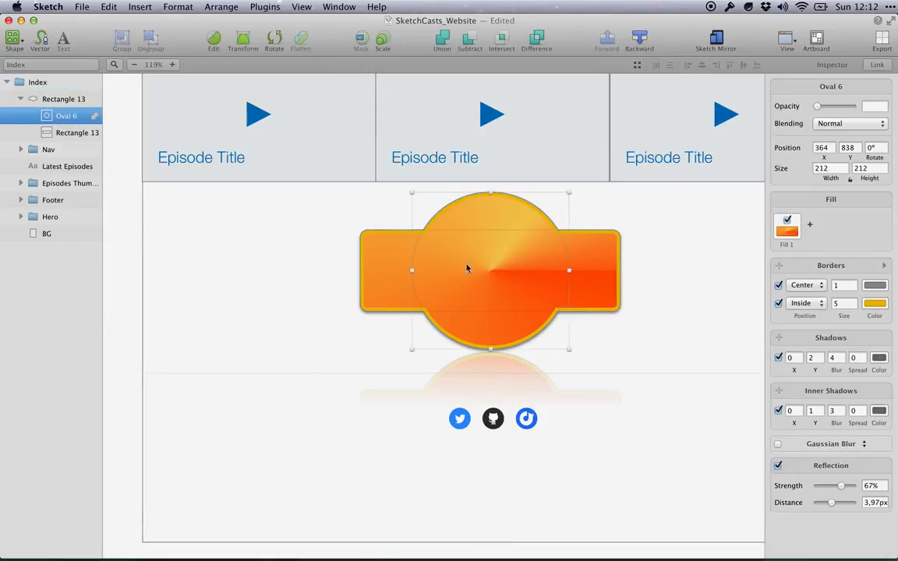
mouse_move(479, 224)
mouse_down()
mouse_move(385, 218)
mouse_move(488, 219)
mouse_up()
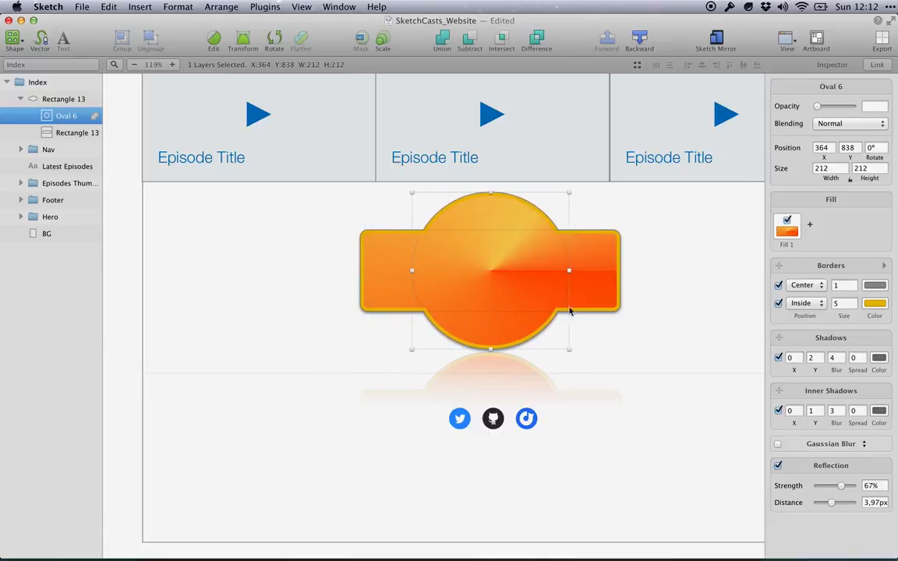
click(624, 346)
scroll(520, 309, right, 2)
scroll(519, 309, up, 2)
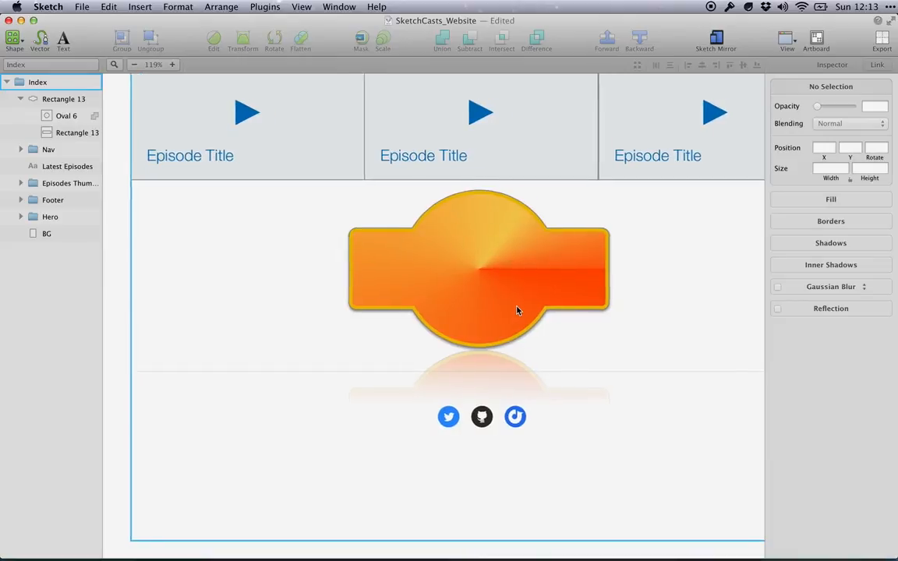
scroll(490, 316, left, 2)
scroll(491, 317, down, 1)
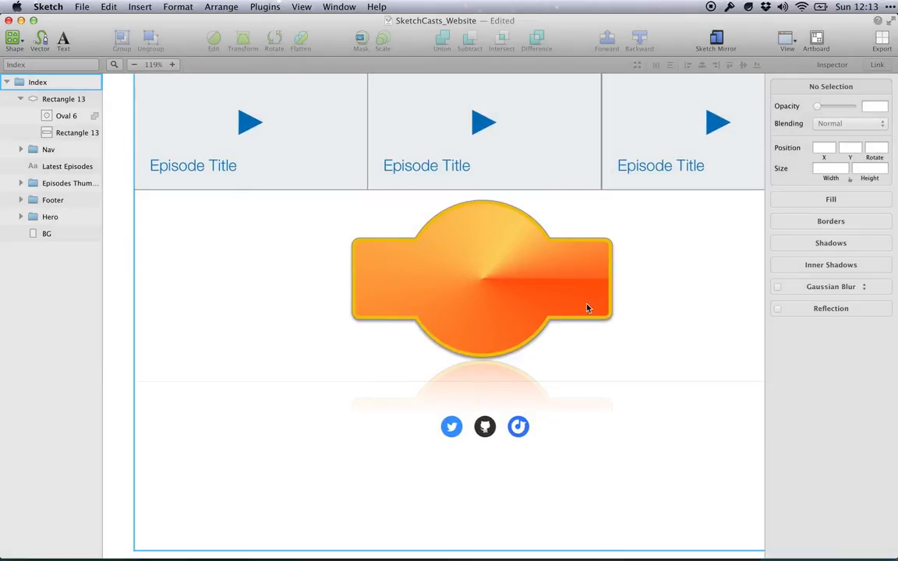
scroll(587, 308, right, 2)
click(633, 302)
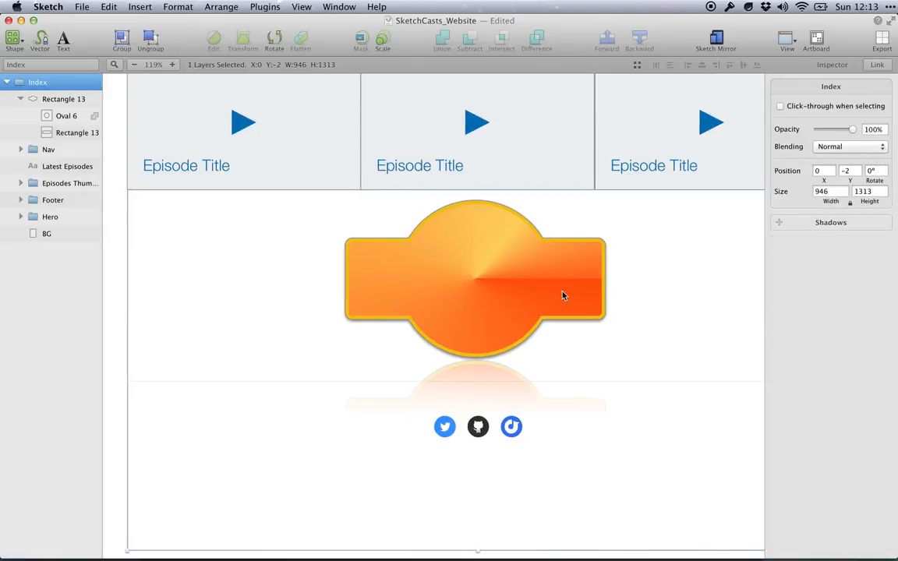
- Copy the CSS attributes of the combined orange shape
click(474, 267)
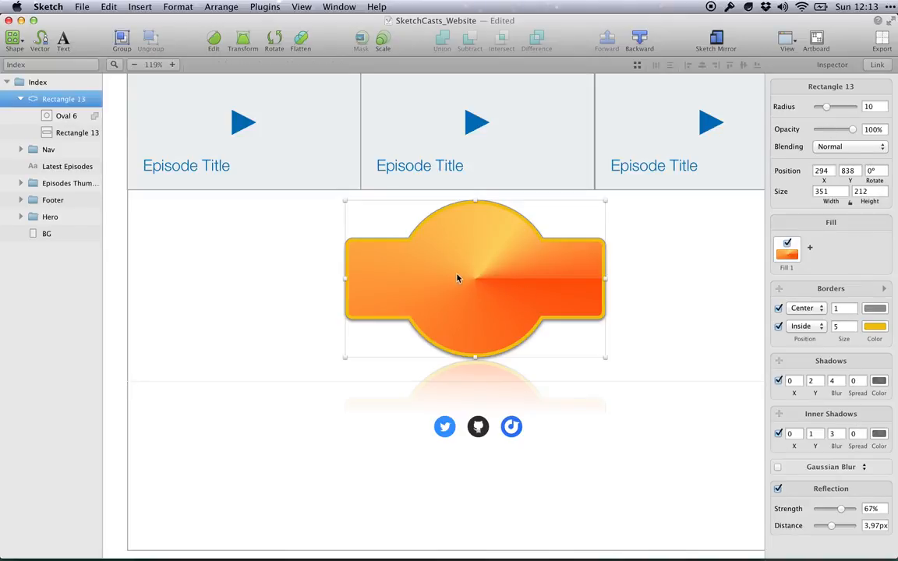
right_click(481, 259)
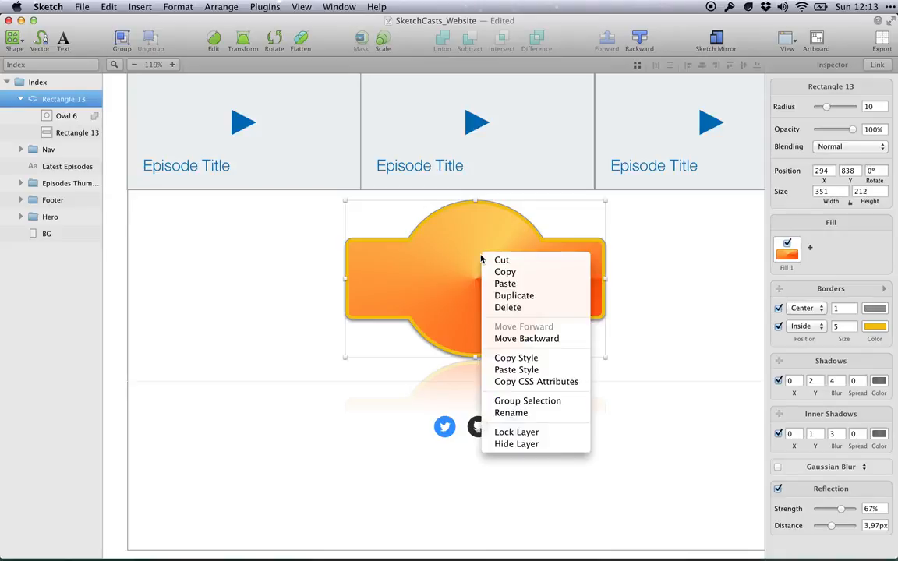
click(543, 382)
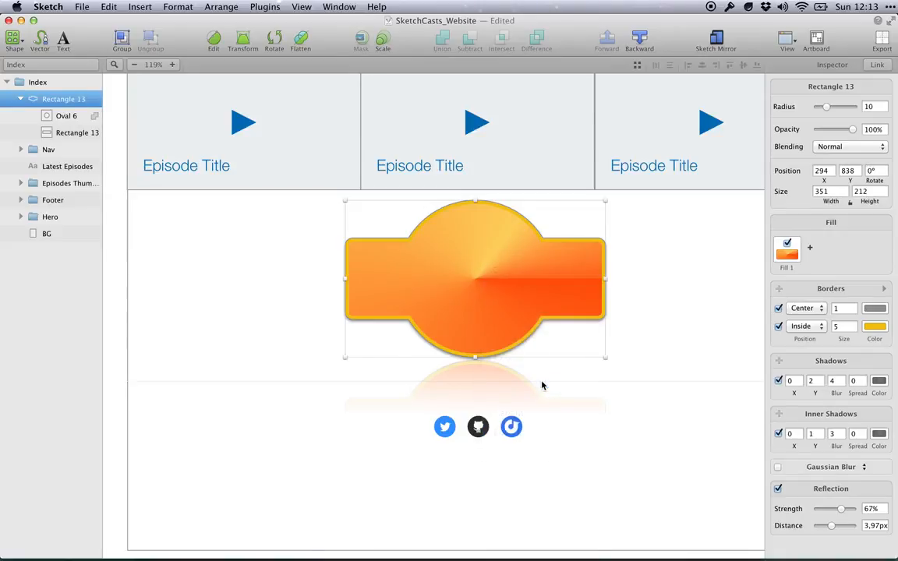
- Switch to Sublime Text and paste the copied CSS into the empty untitled file
key(alt+space)
text(sub)
key(Return)
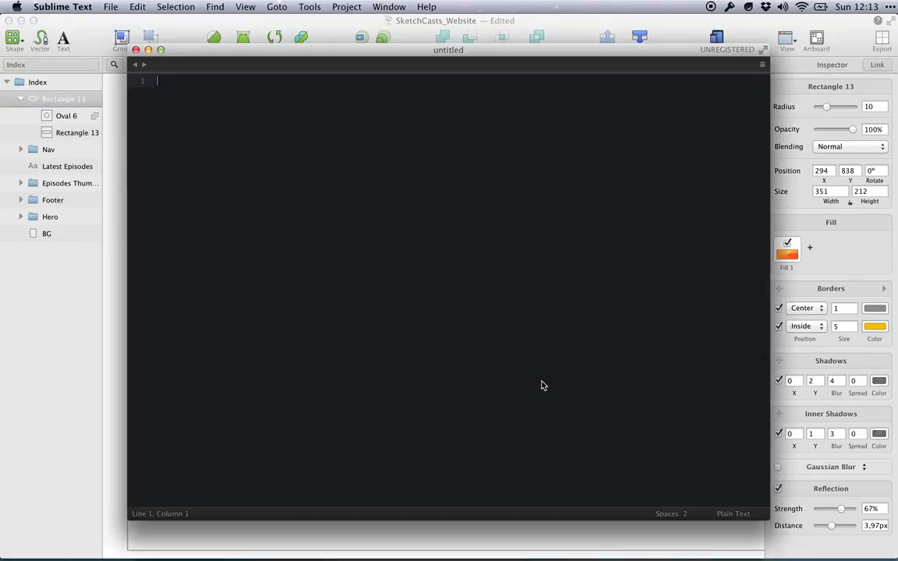
key(super+v)
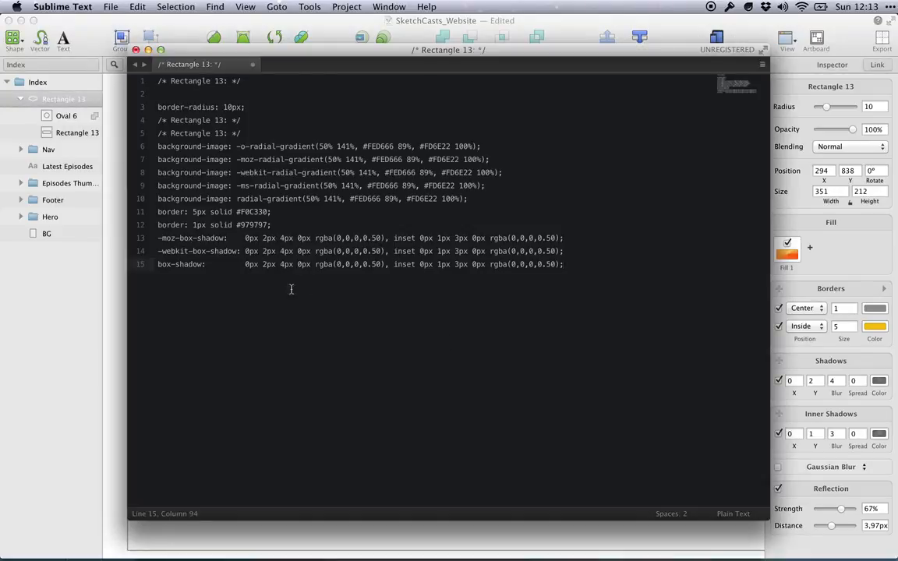
- Examine the border radius, gradient, border and box shadow lines in the pasted CSS
click(253, 107)
drag(265, 151, 163, 219)
click(334, 242)
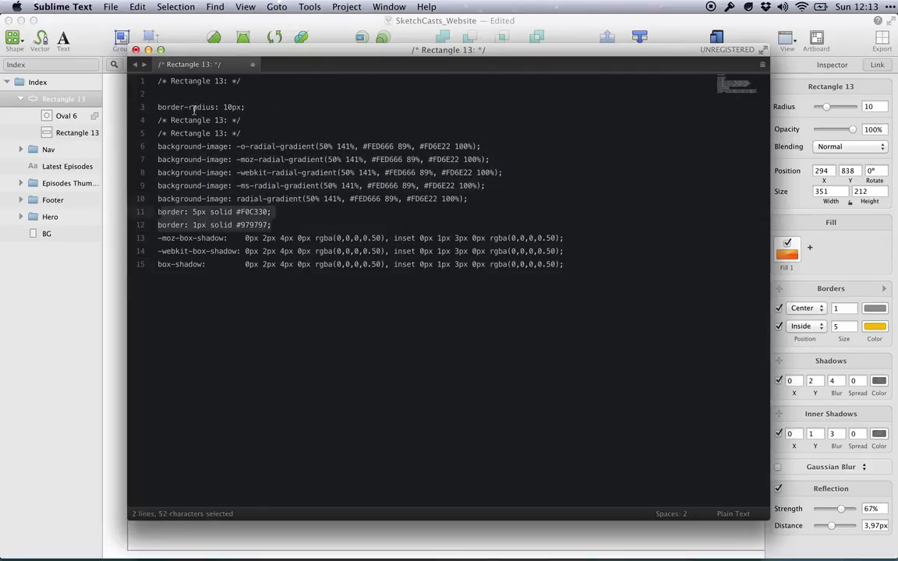
click(227, 65)
click(253, 238)
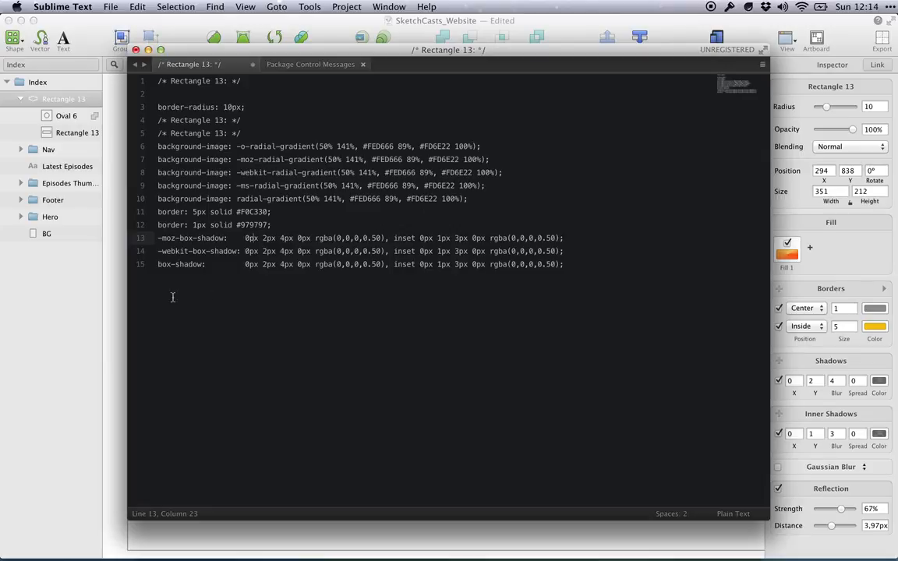
- Switch back to Sketch and move the combined orange shape left to X 109, Y 842
key(super+Tab)
scroll(400, 349, down, 3)
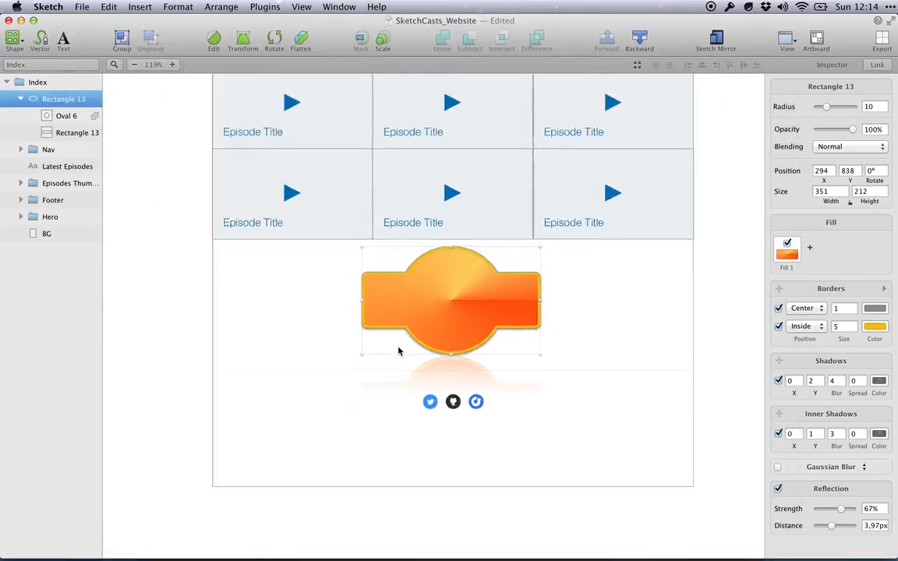
drag(451, 317, 372, 315)
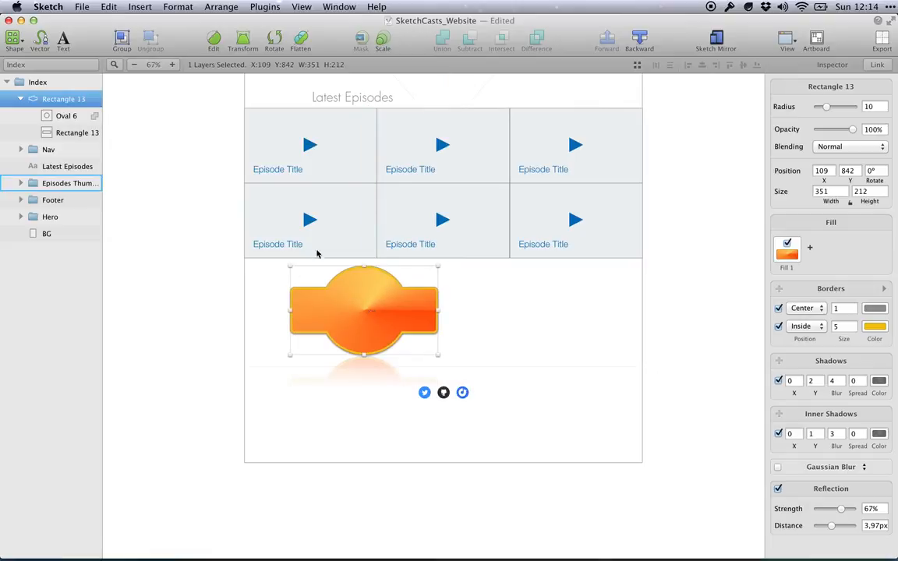
- Draw a five-pointed star of about 249 × 208 to the right of the orange shape, at X 571, Y 844
click(15, 39)
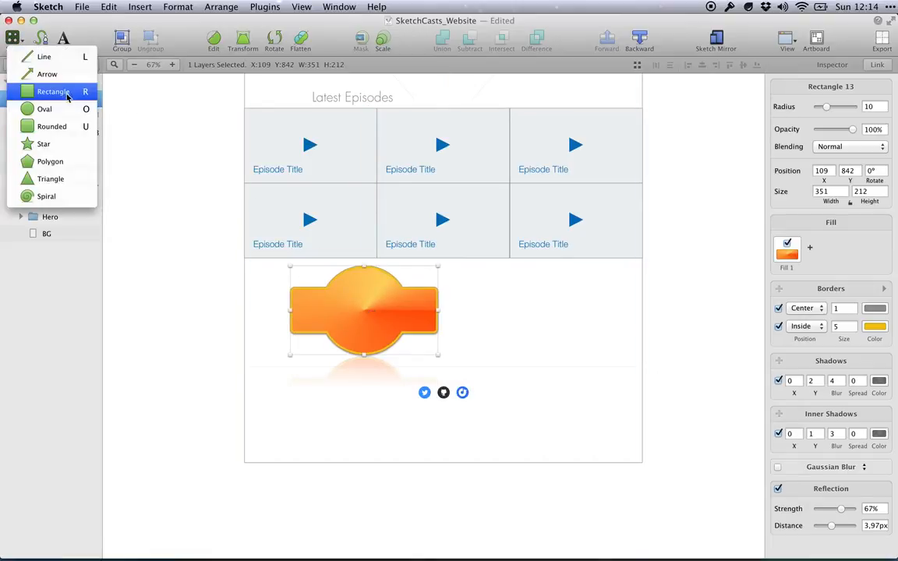
click(54, 144)
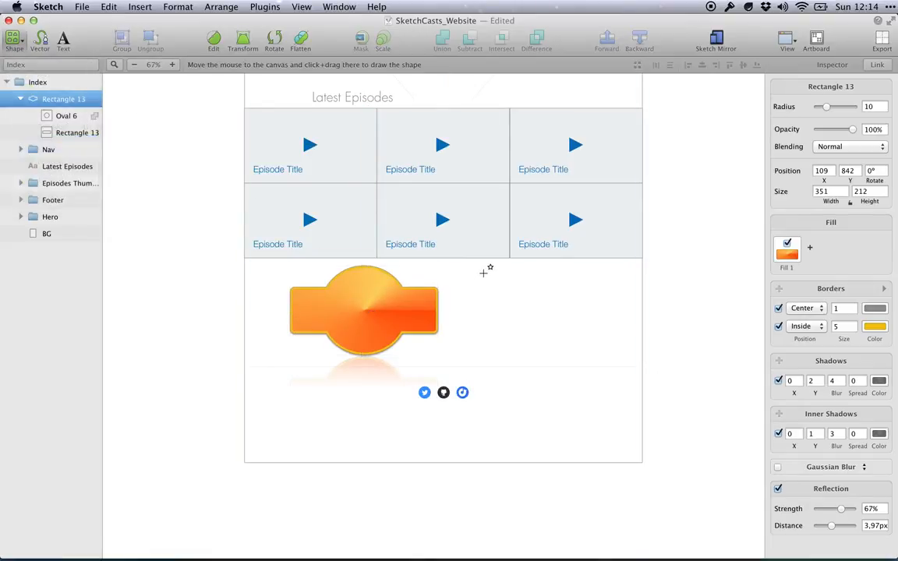
drag(483, 275, 589, 362)
drag(552, 335, 525, 317)
- Copy the combined orange shape's style and paste it onto the star
click(361, 304)
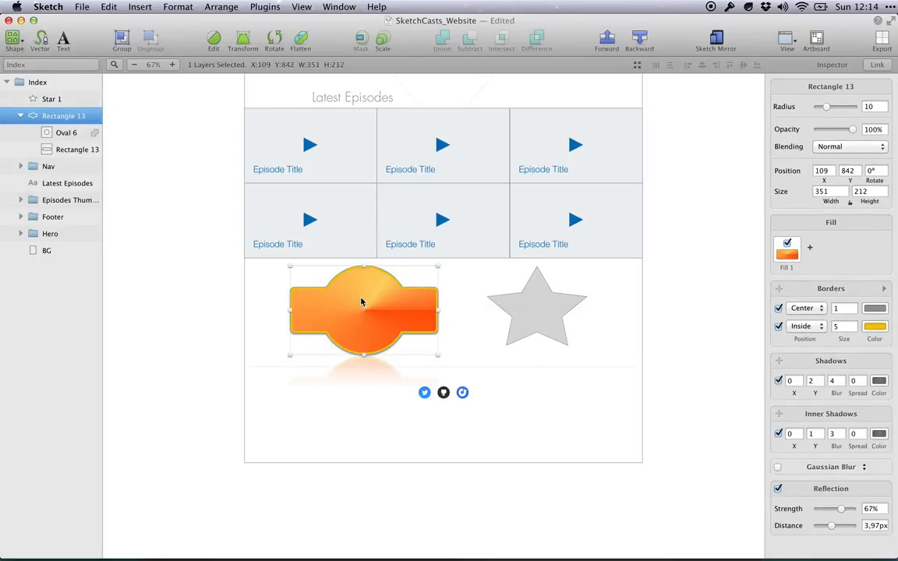
right_click(361, 303)
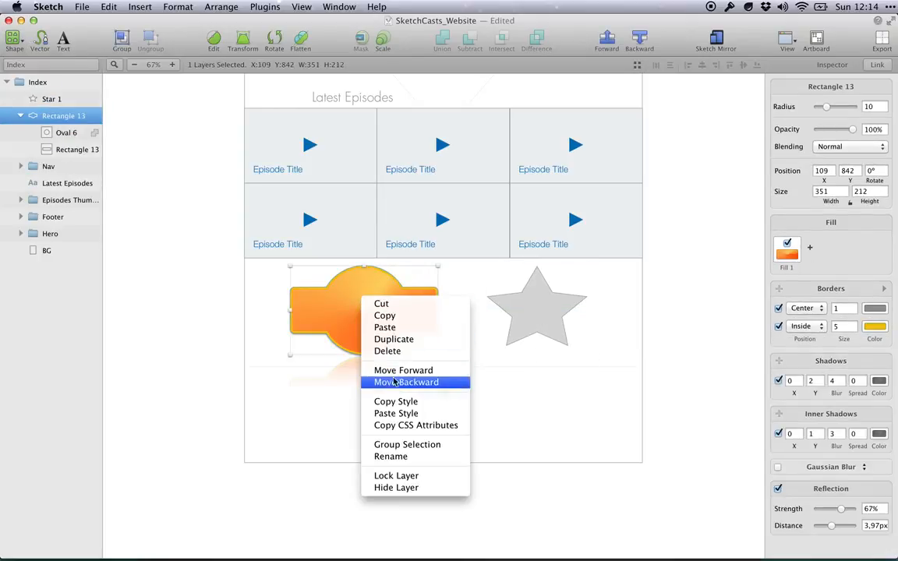
click(417, 402)
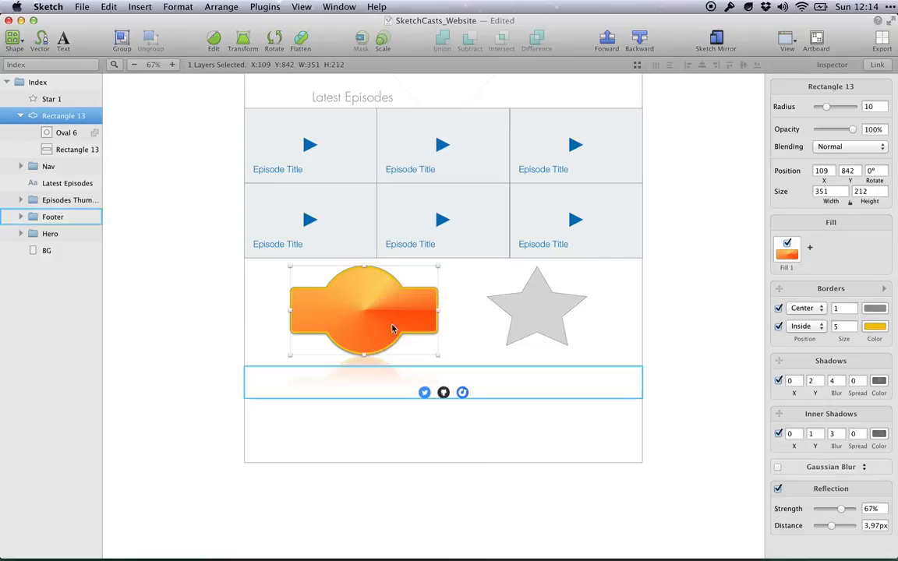
click(531, 314)
right_click(541, 307)
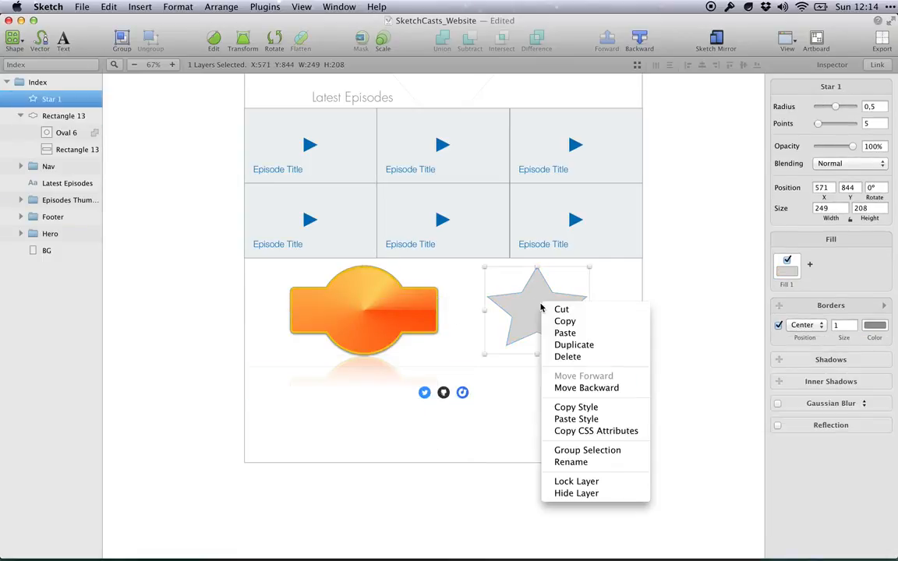
click(587, 421)
click(612, 338)
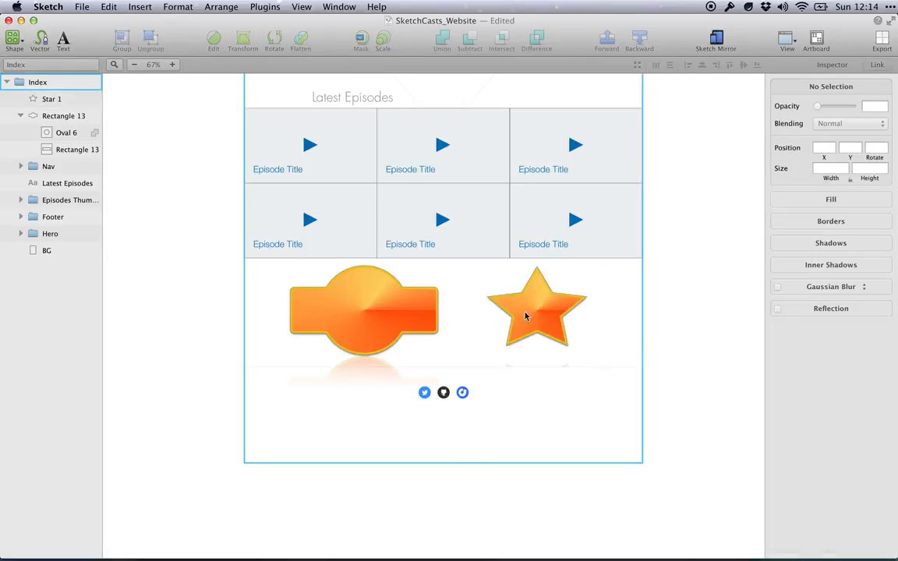
scroll(495, 317, up, 5)
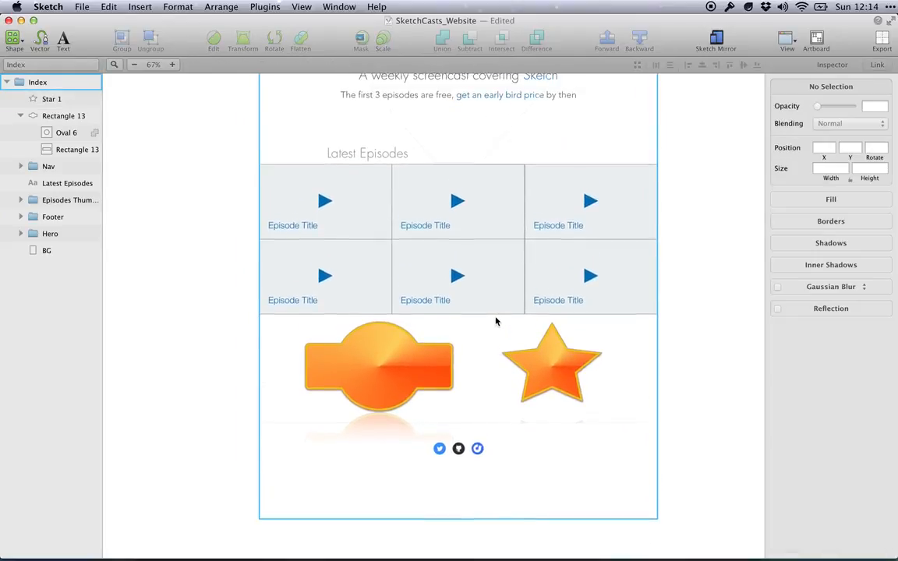
scroll(496, 321, up, 5)
scroll(496, 323, down, 6)
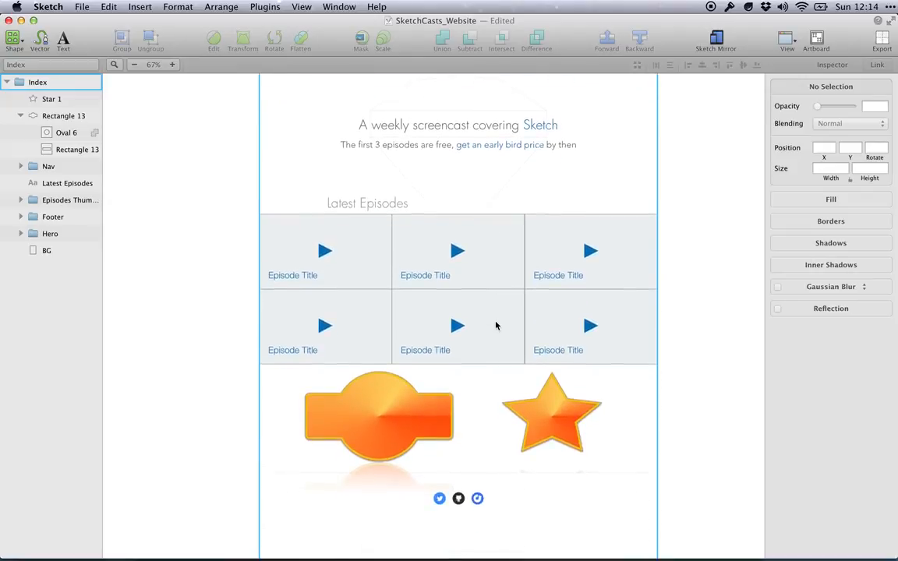
- Look through the thumbnails of all pages in the document, from Index to Banner
scroll(495, 326, down, 1)
click(539, 326)
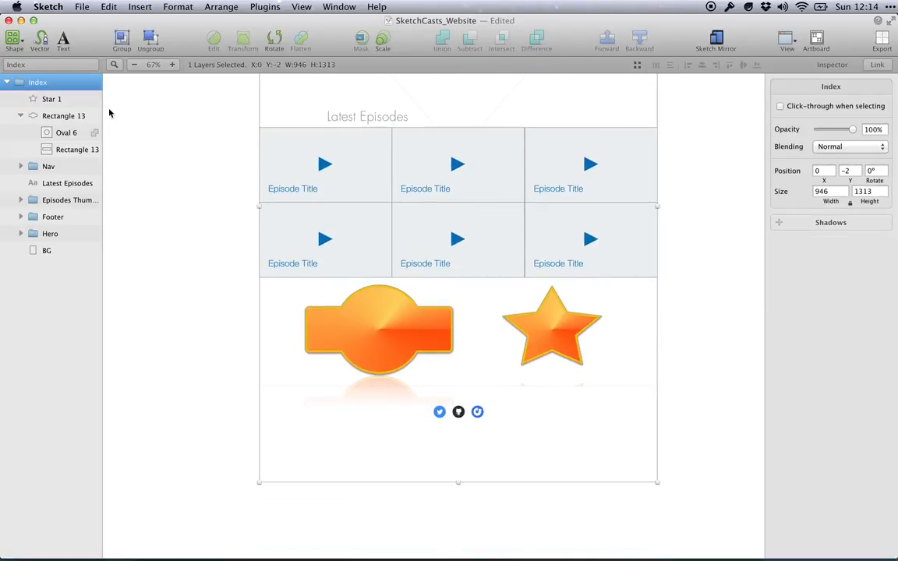
click(64, 67)
scroll(177, 277, down, 4)
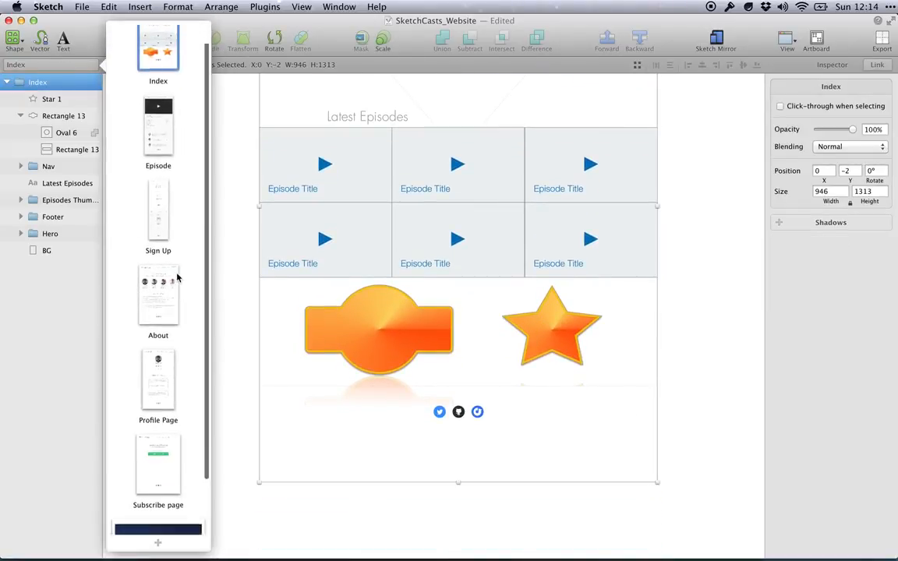
scroll(177, 277, up, 3)
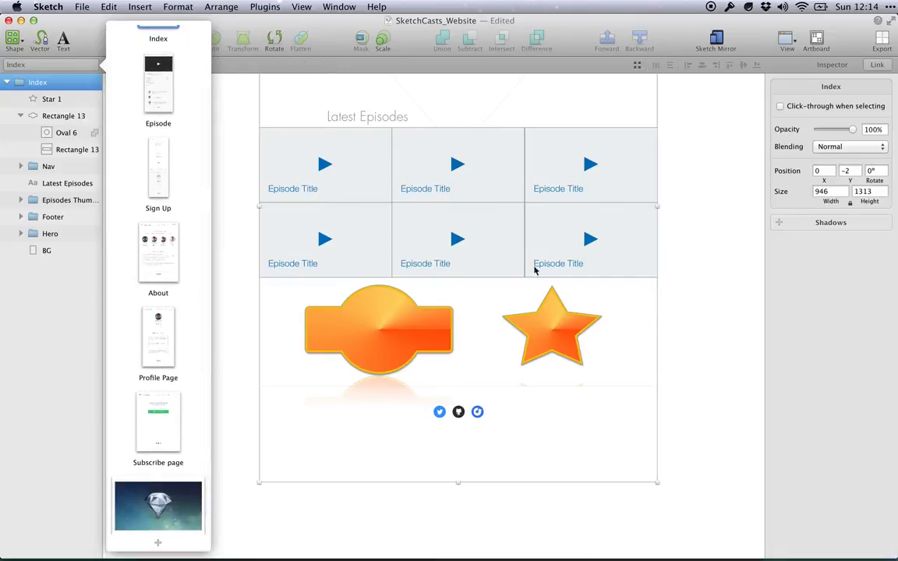
scroll(190, 200, up, 4)
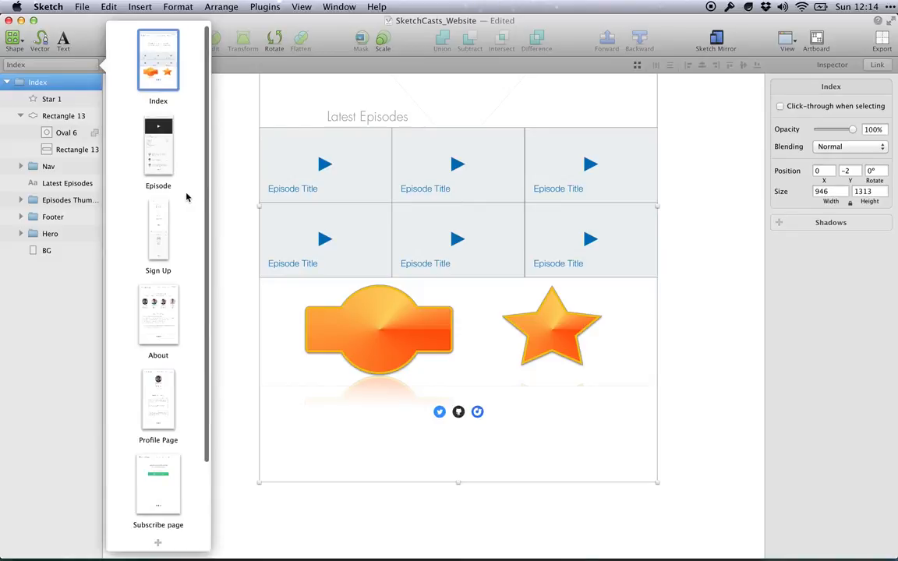
scroll(152, 148, down, 5)
- Open the Episode page and examine its layout from the video area down to the comments
click(162, 62)
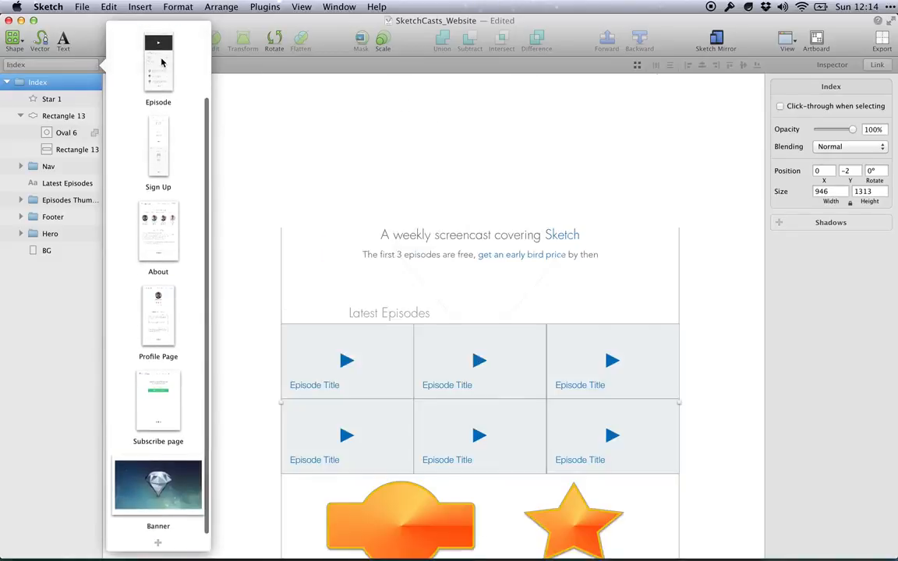
scroll(422, 273, down, 3)
scroll(415, 275, down, 5)
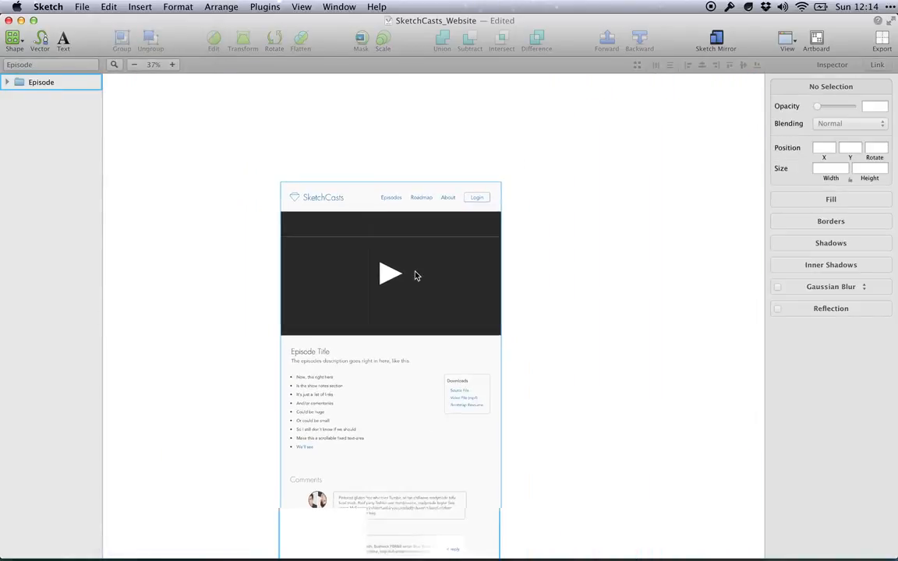
scroll(390, 272, down, 5)
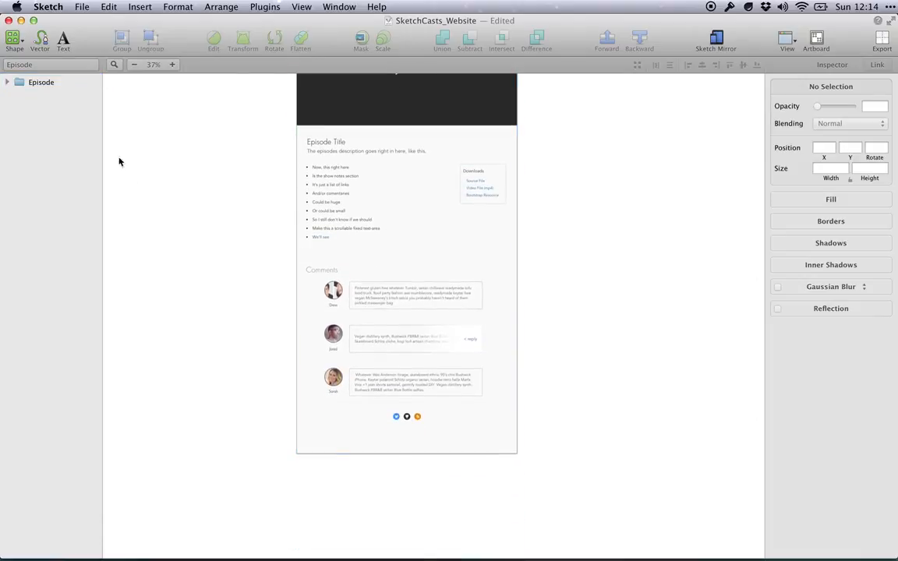
- Open the About page and view its team and About SketchCasts sections
click(83, 67)
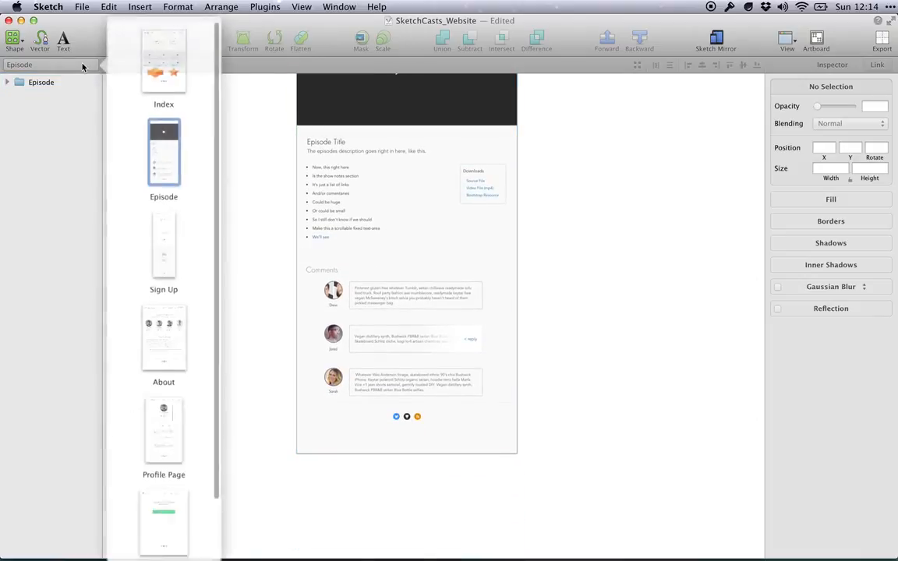
scroll(156, 226, down, 5)
click(158, 234)
scroll(351, 281, down, 2)
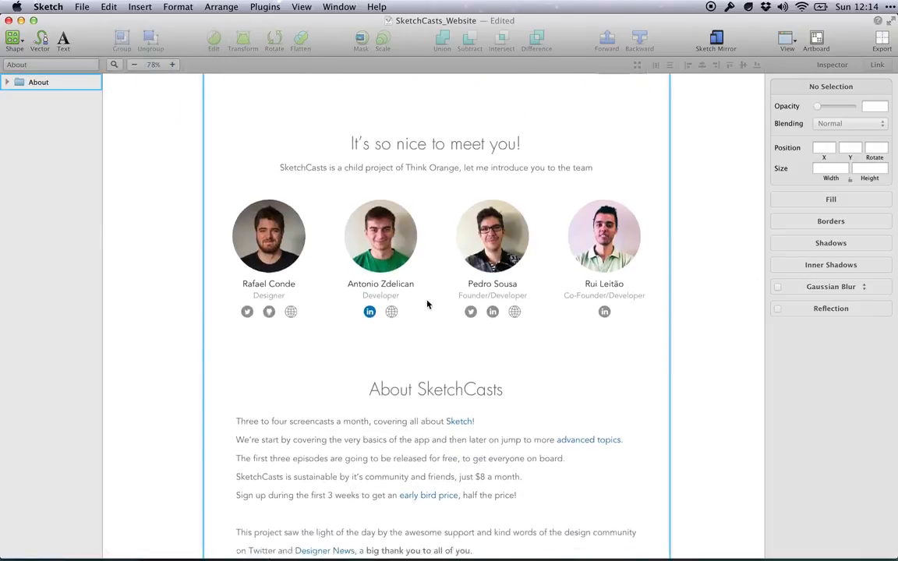
scroll(427, 305, up, 2)
scroll(427, 305, down, 2)
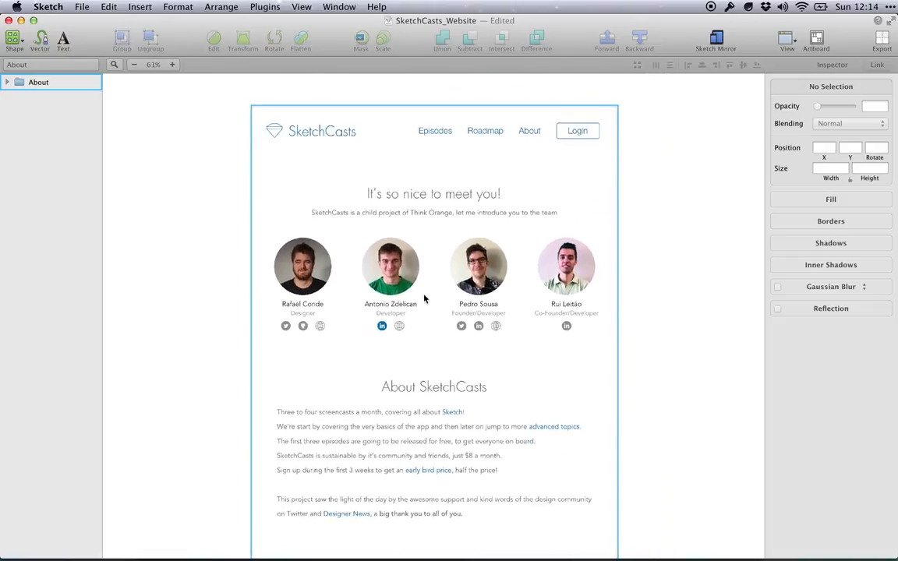
- Select the Team group on the About page and inspect the team members' groups nested inside it
click(421, 238)
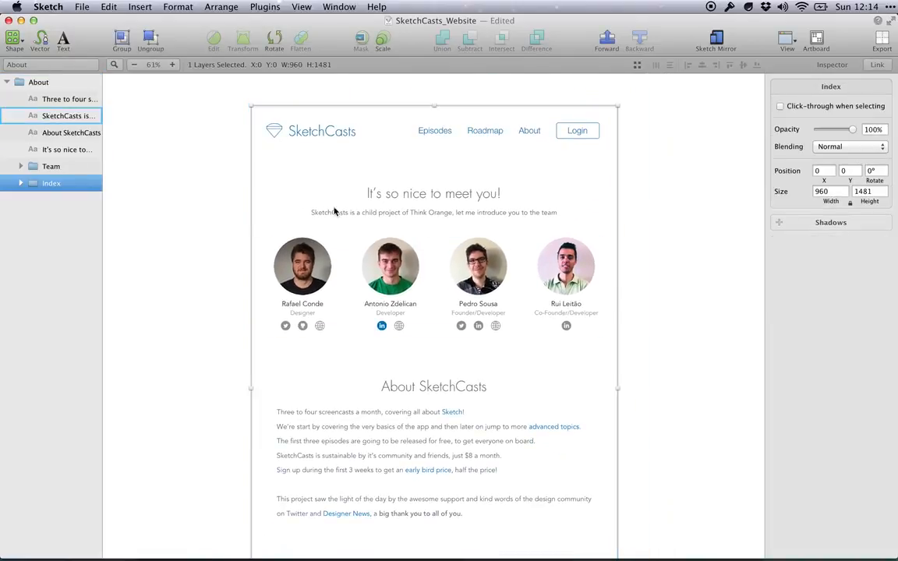
click(392, 286)
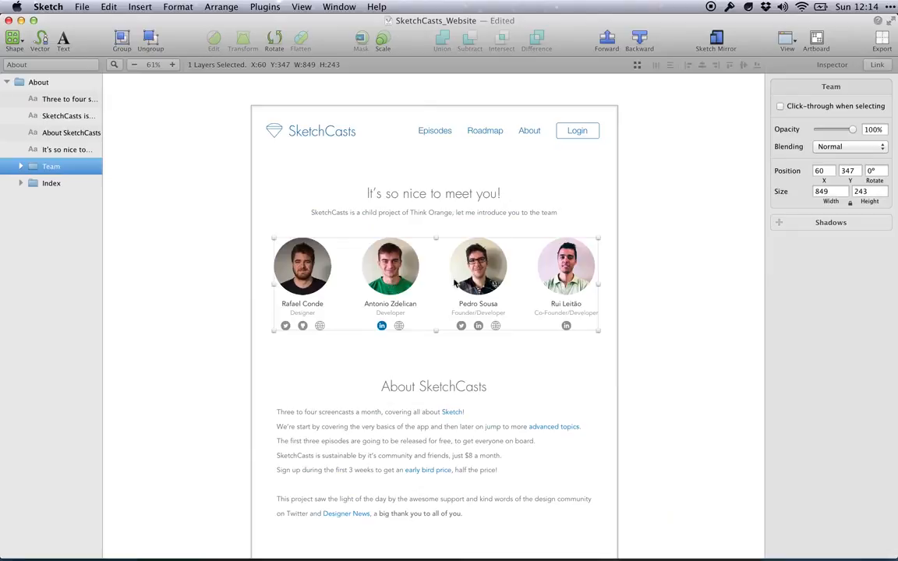
double_click(382, 267)
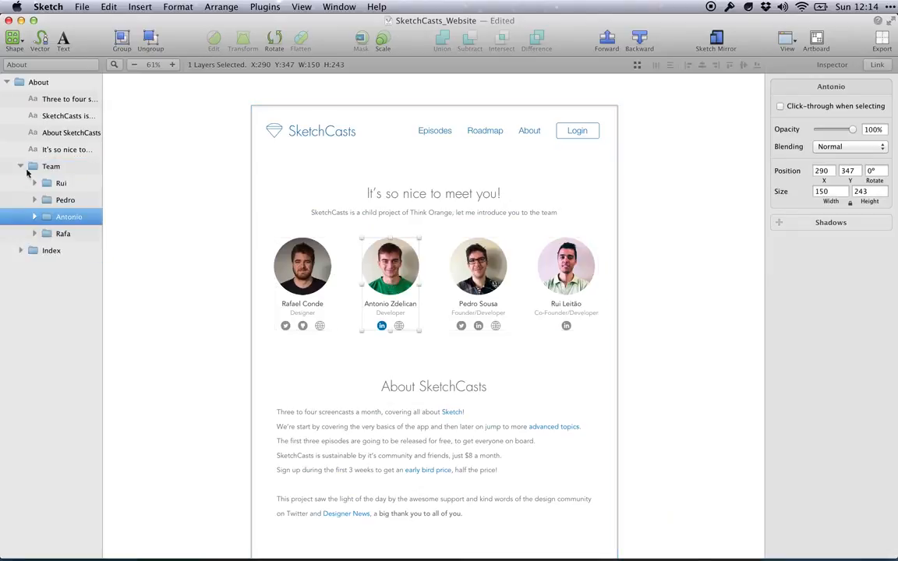
click(64, 187)
click(68, 204)
click(69, 216)
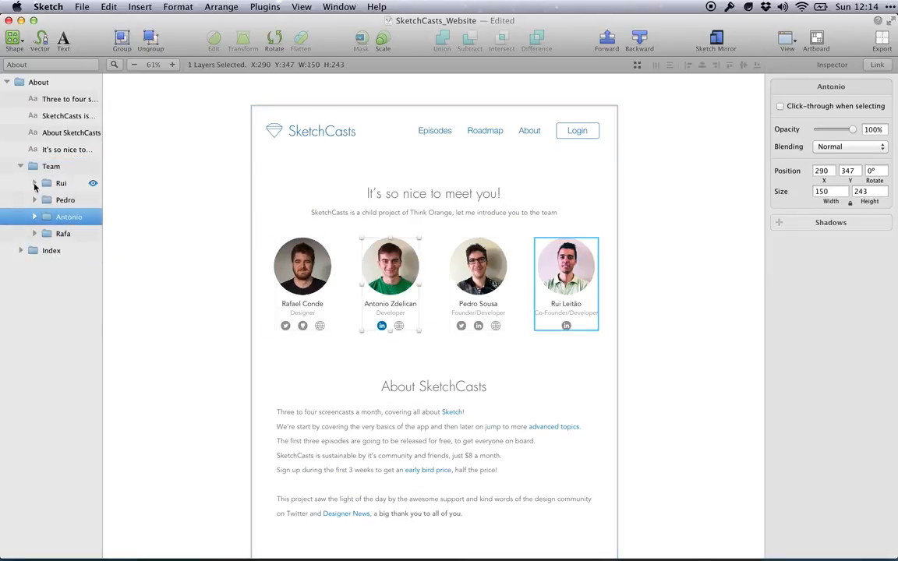
- Expand the first member's group inside Team, inspect its links, avatar and text layers, and clear the selection
click(34, 184)
click(78, 200)
click(81, 217)
click(78, 234)
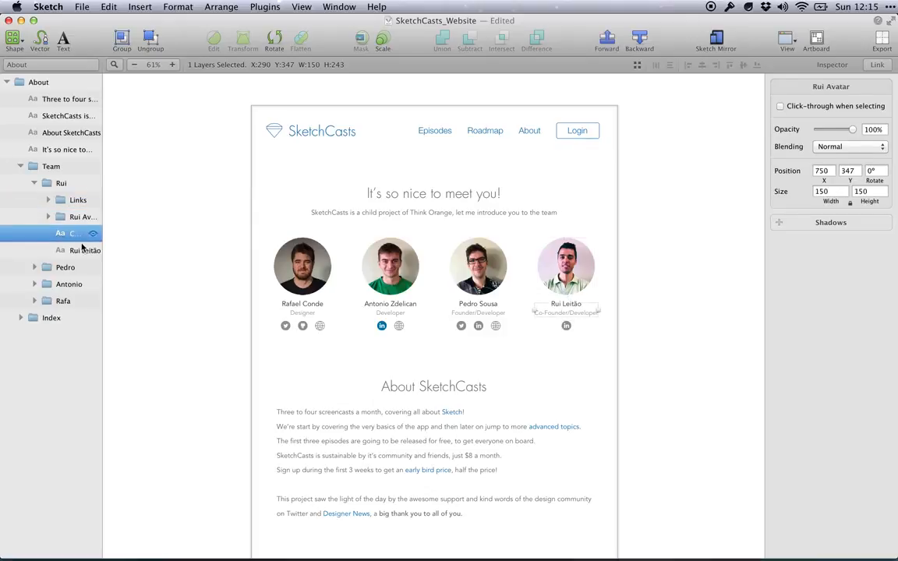
click(182, 252)
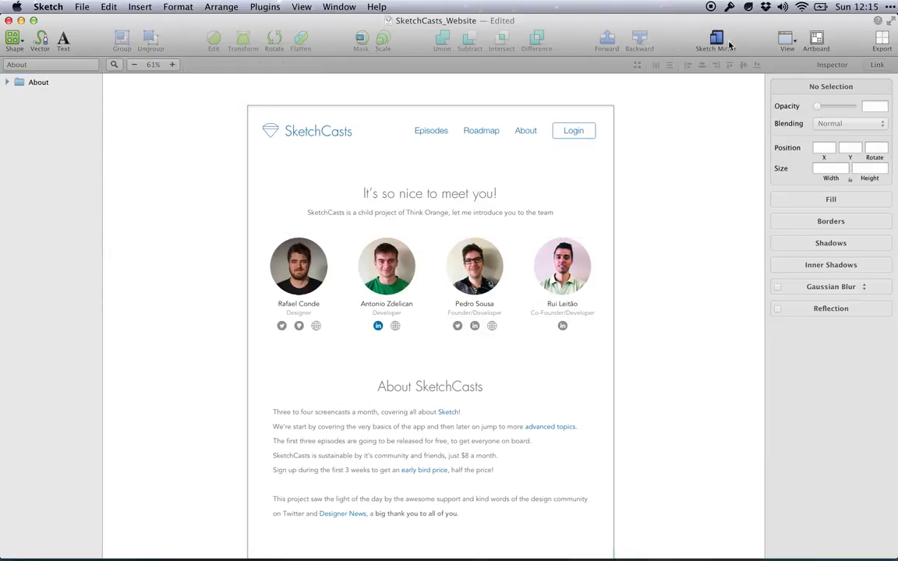
- Enter slice export mode on the About page and view its existing slices
scroll(676, 269, left, 2)
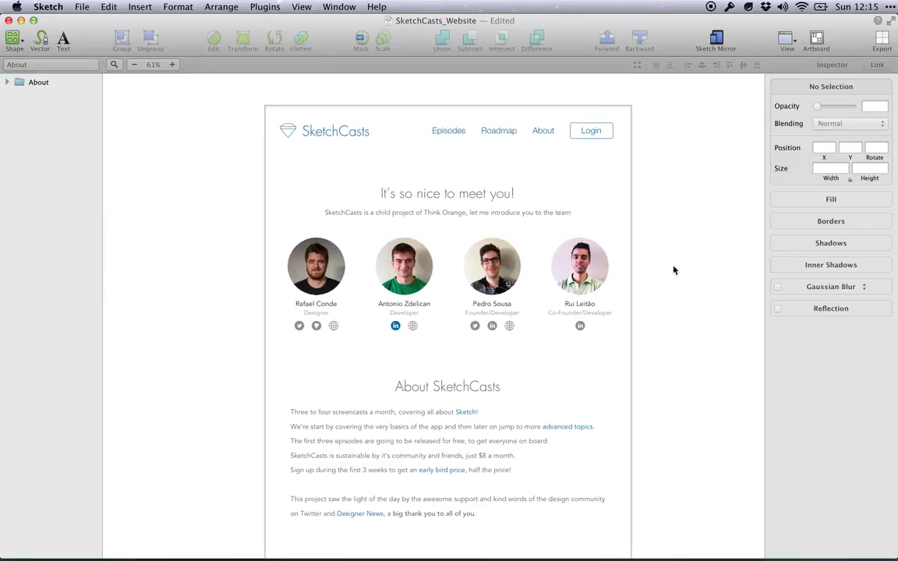
scroll(675, 270, down, 3)
scroll(673, 270, right, 5)
scroll(674, 271, down, 2)
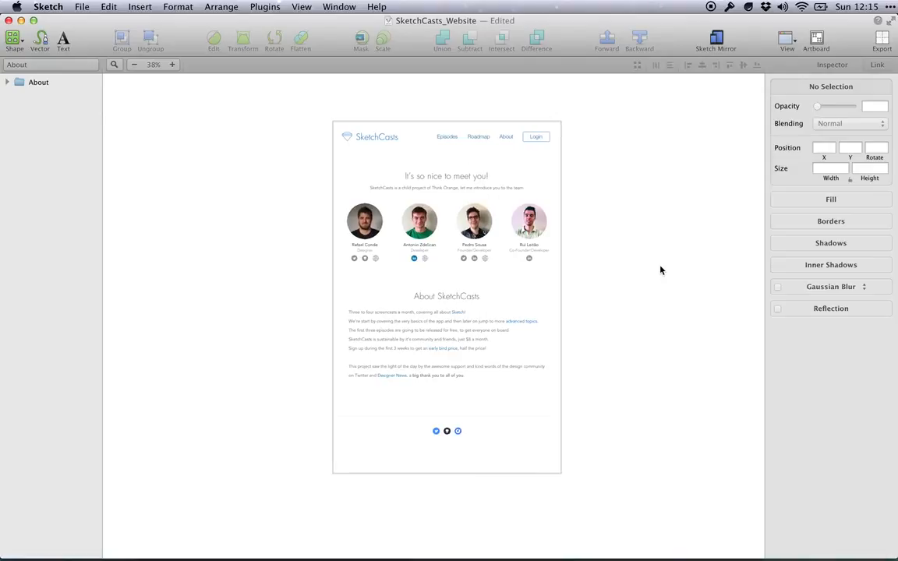
click(886, 45)
scroll(624, 190, up, 5)
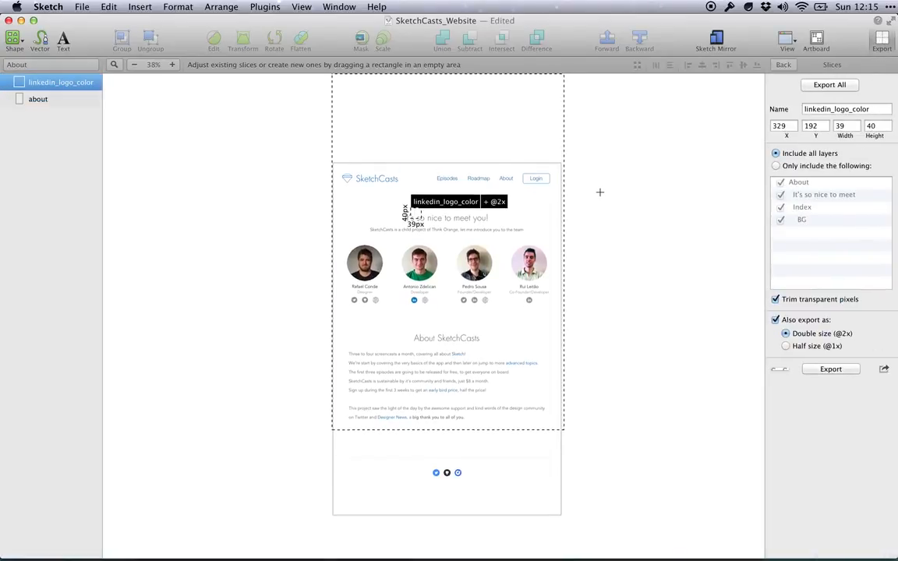
- Draw a narrow slice of about 4 × 65 px above the About artboard at X 667, Y -369, and reopen slice export mode
scroll(549, 161, up, 1)
drag(491, 74, 491, 96)
key(Escape)
click(882, 40)
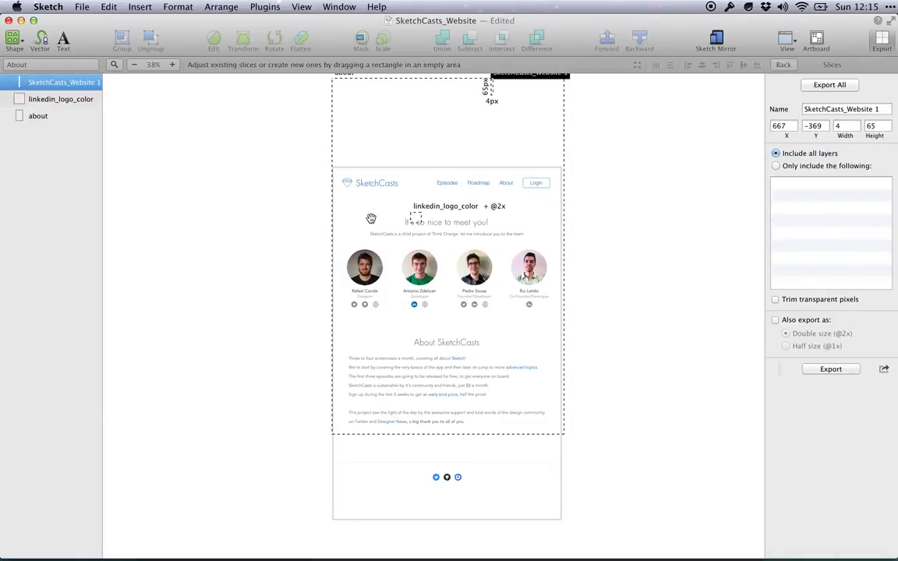
- Switch to the Index page and activate slice export mode there
scroll(449, 226, down, 3)
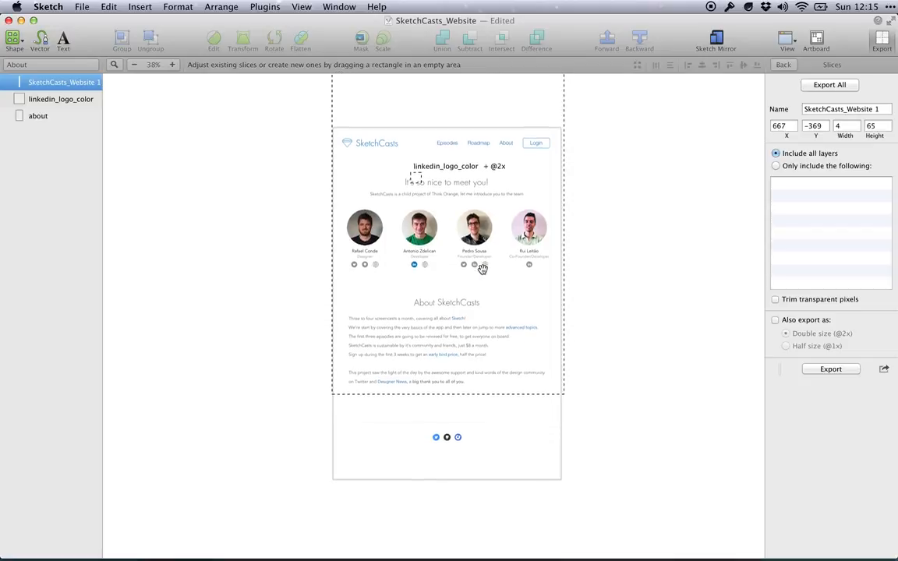
click(31, 65)
click(156, 76)
scroll(240, 329, down, 2)
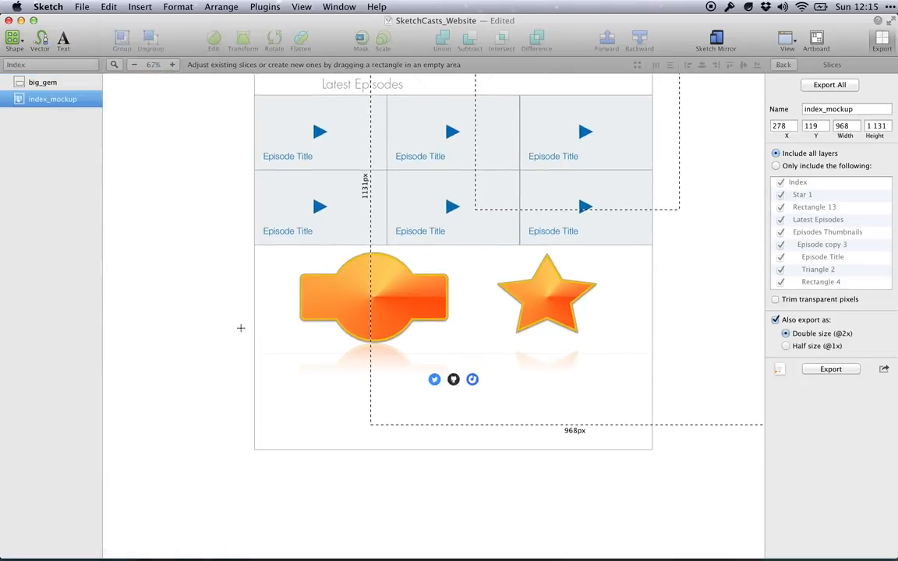
key(Escape)
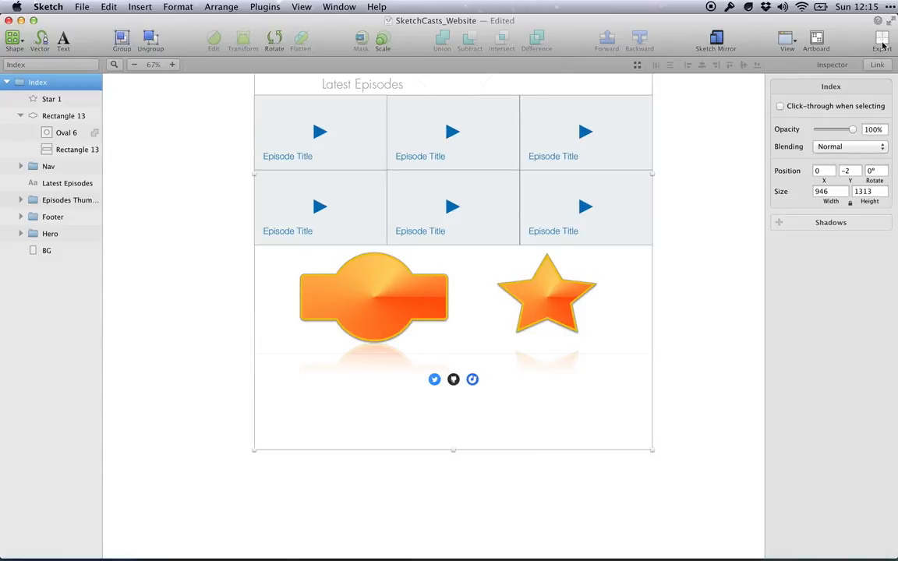
click(882, 43)
- Draw a slice around the combined orange shape, trim its transparent pixels and fit it to about 417 × 253 px
mouse_move(198, 247)
mouse_down()
mouse_move(311, 354)
mouse_move(455, 382)
mouse_up()
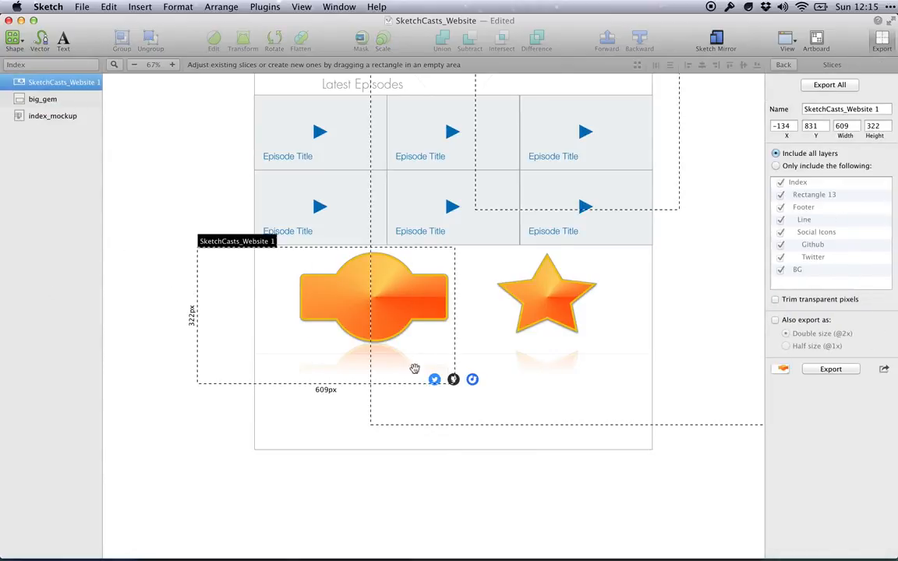
mouse_move(333, 372)
mouse_down()
mouse_move(374, 372)
mouse_move(373, 356)
mouse_up()
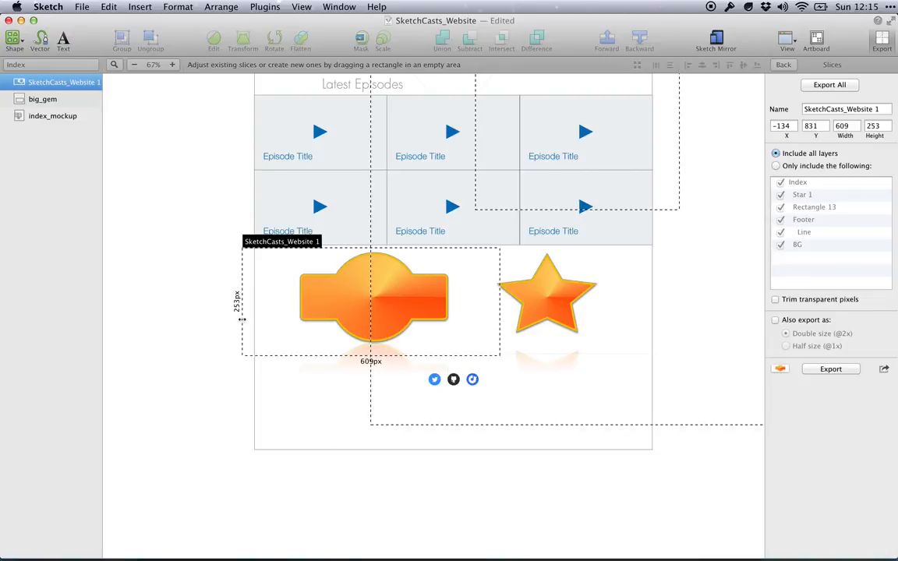
drag(243, 319, 286, 316)
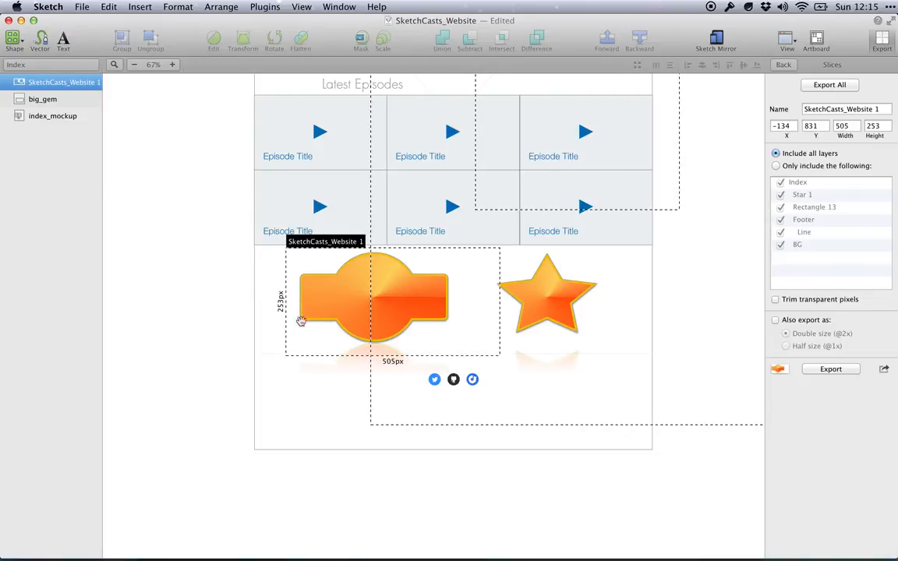
click(803, 303)
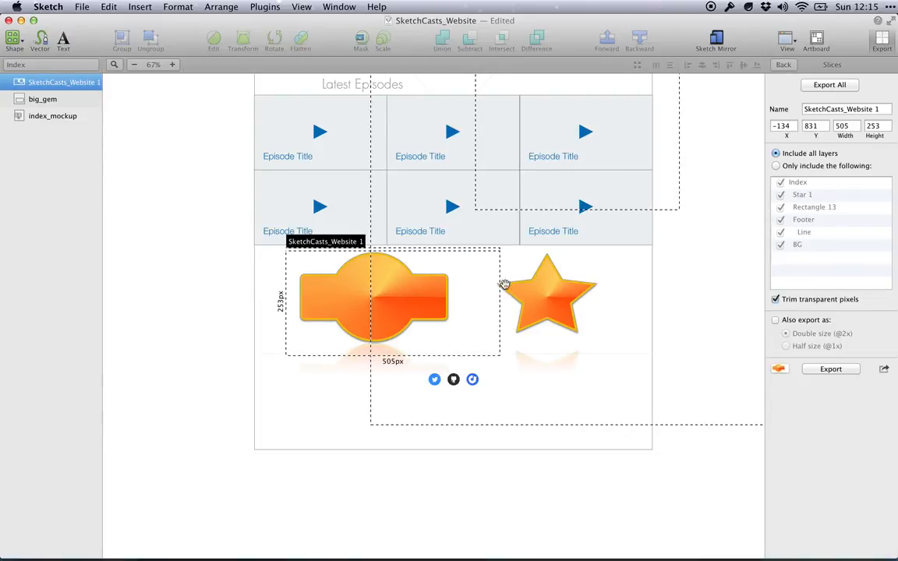
drag(501, 289, 462, 288)
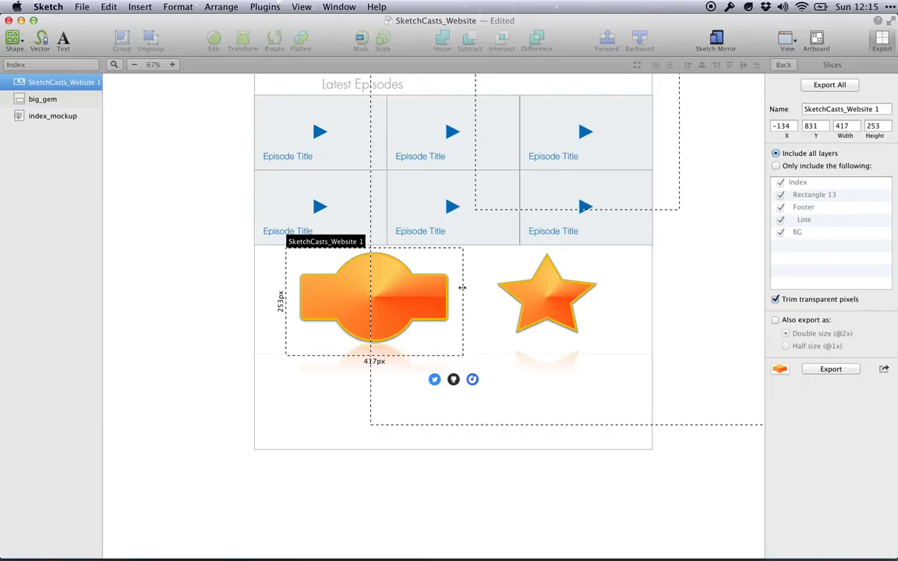
click(833, 302)
click(776, 320)
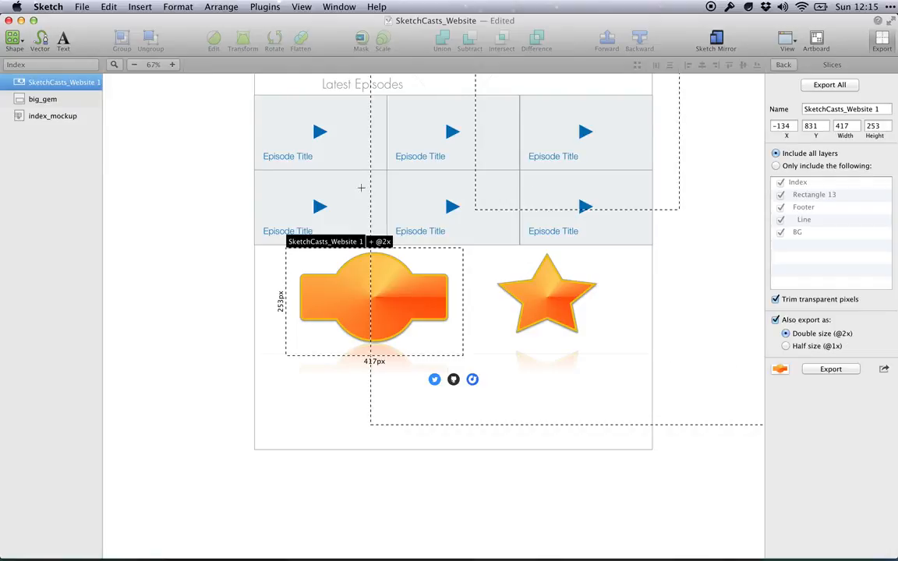
click(787, 346)
click(818, 334)
- Open the slice's export dialog, review the available file formats from PNG to SVG, and cancel the export
click(831, 370)
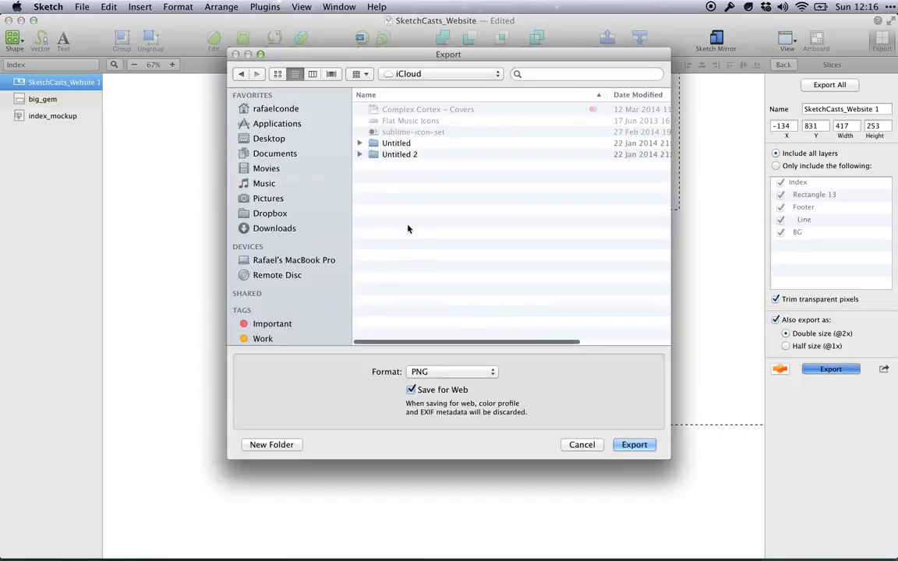
click(439, 372)
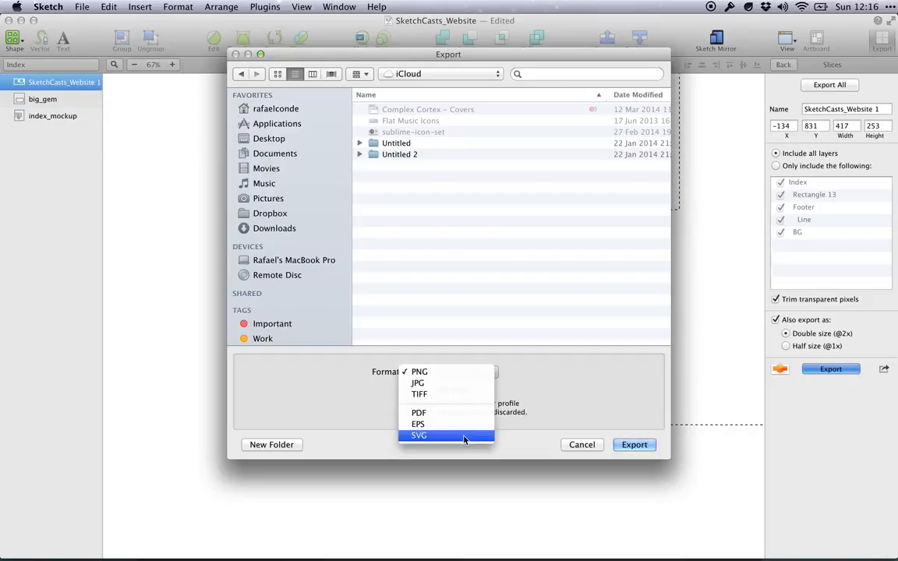
click(524, 396)
click(486, 376)
click(486, 376)
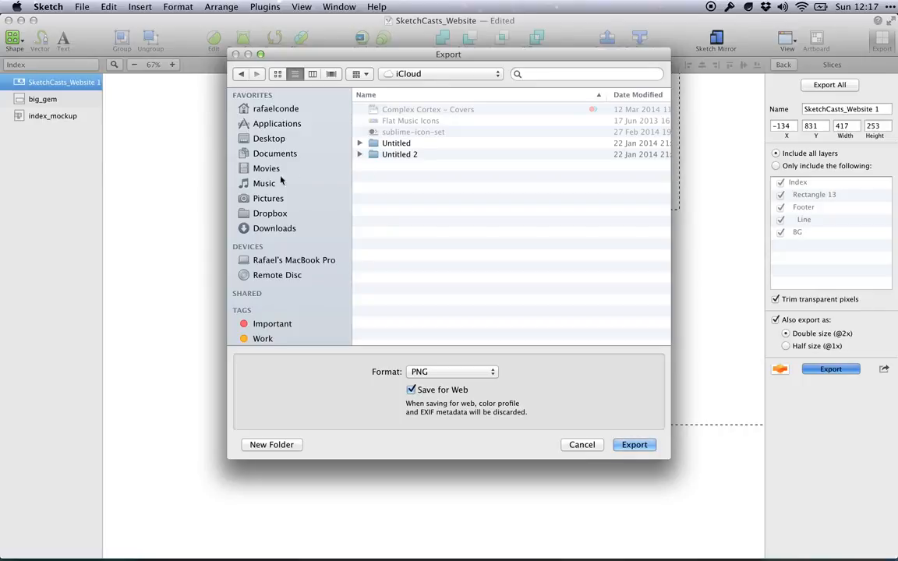
click(582, 446)
- Leave slice export mode and switch to the Chrysler_Final document with the two car images
click(195, 333)
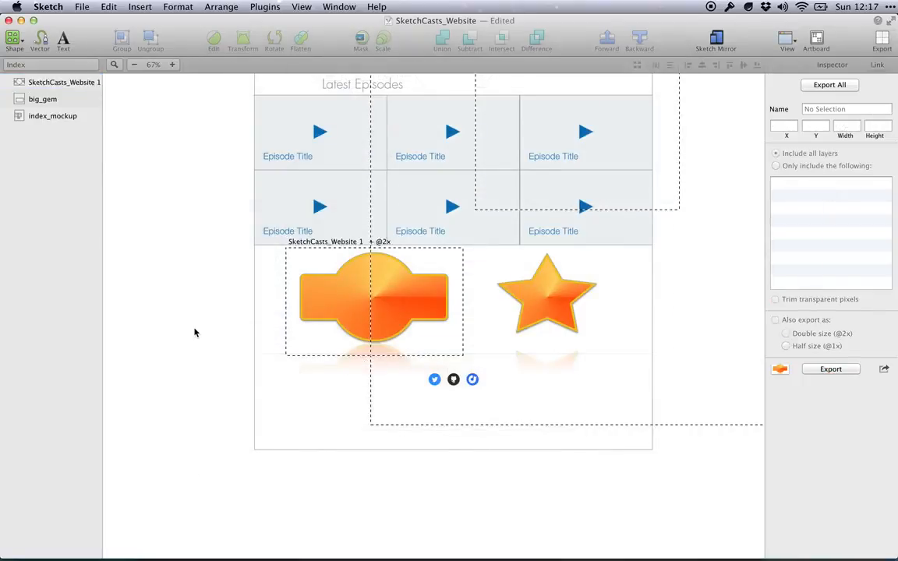
key(Escape)
scroll(200, 325, down, 5)
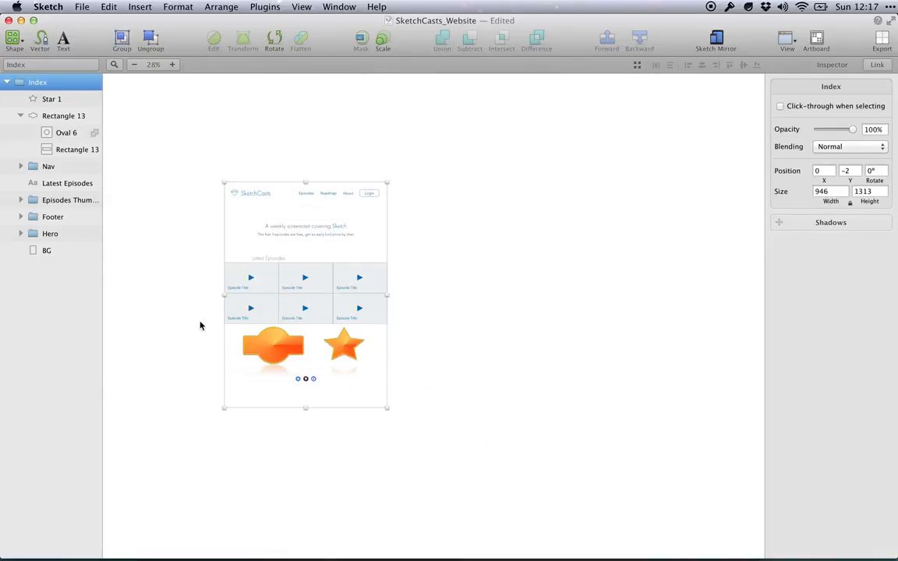
scroll(223, 312, left, 10)
scroll(222, 312, right, 5)
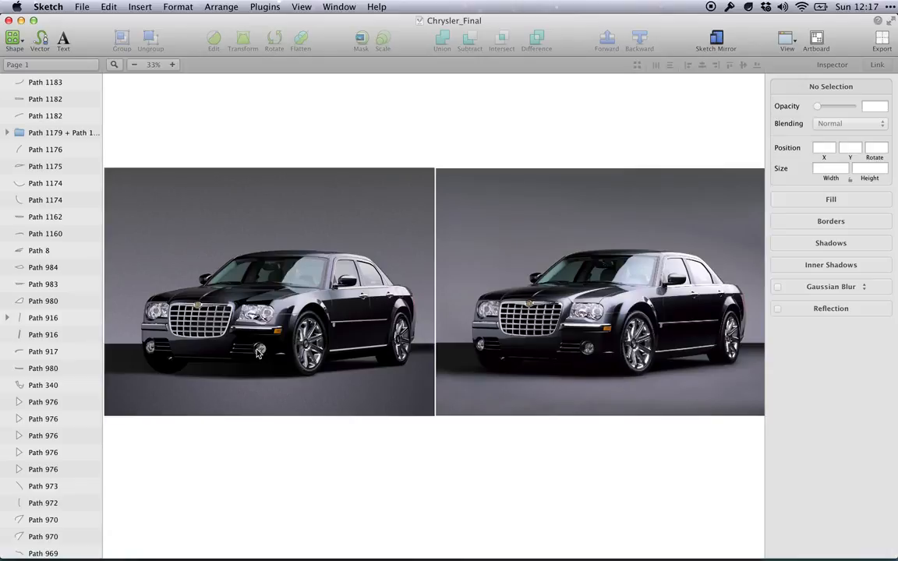
- Examine the Chrysler illustration's layer list, from the upper paths down through the wheel, door, windshield and light groups
scroll(68, 318, down, 10)
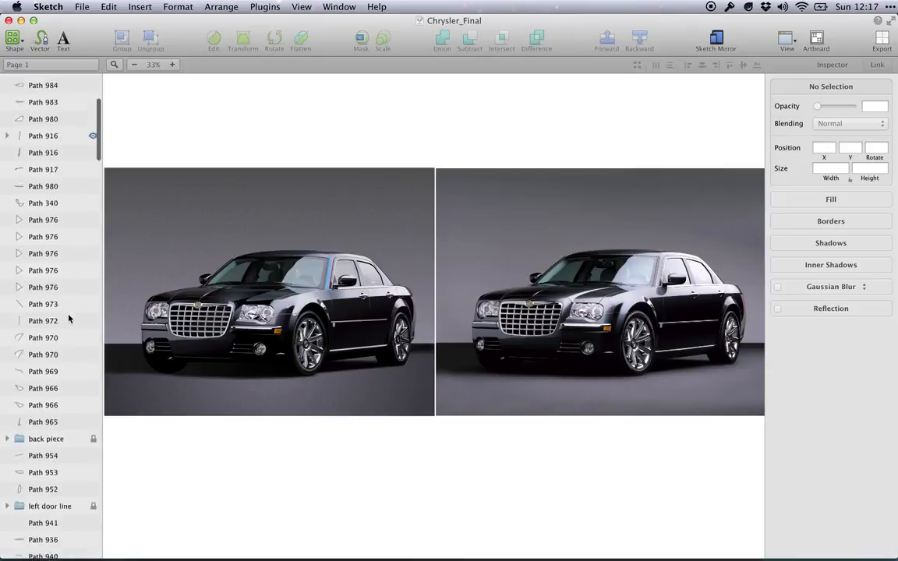
scroll(69, 318, down, 15)
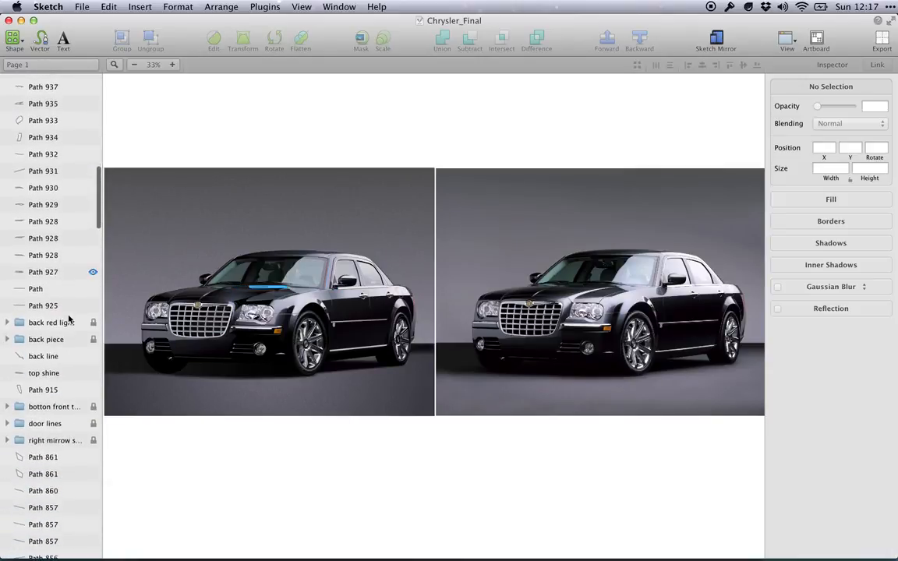
scroll(69, 318, down, 7)
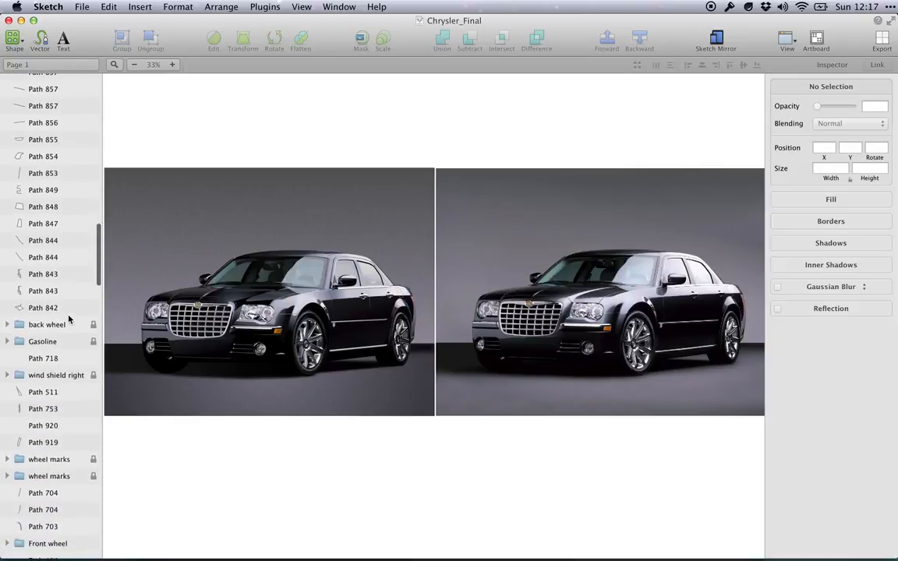
scroll(38, 221, down, 20)
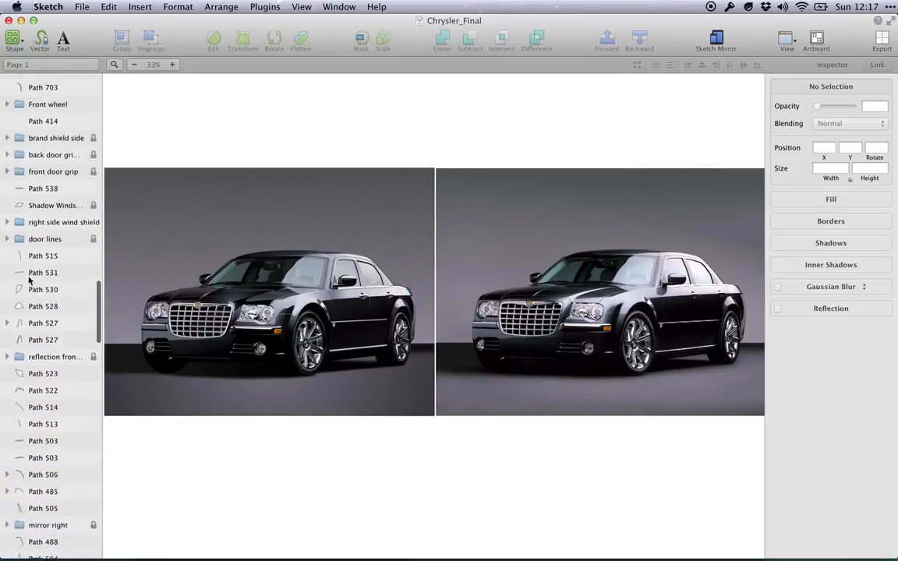
scroll(28, 281, down, 20)
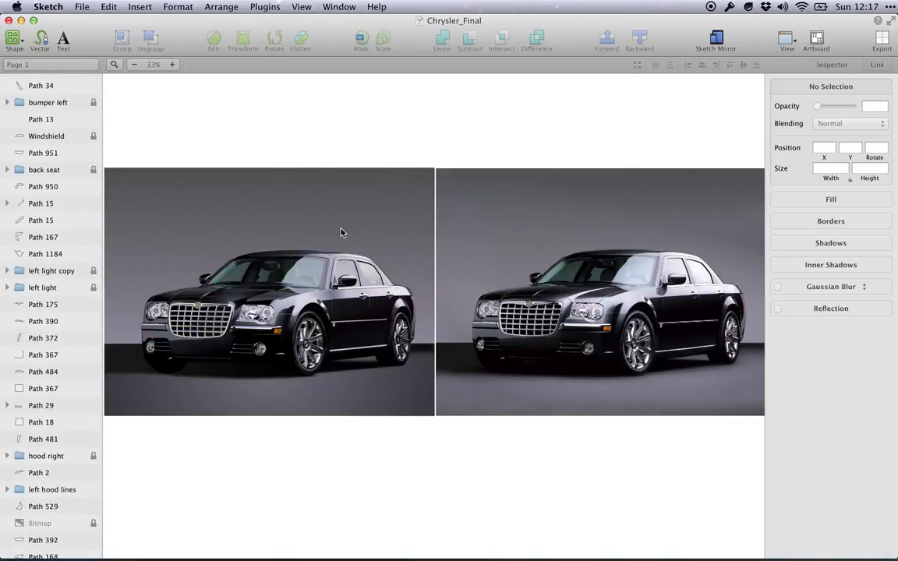
- Enlarge the two car images to 42% and compare the vector illustration with its neighbouring counterpart
scroll(337, 231, left, 3)
scroll(334, 233, up, 3)
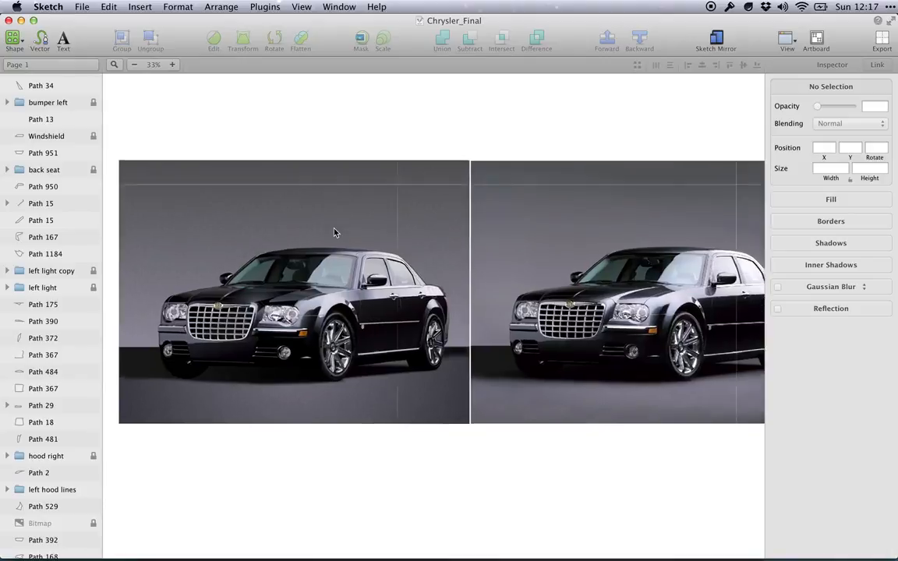
scroll(333, 232, left, 2)
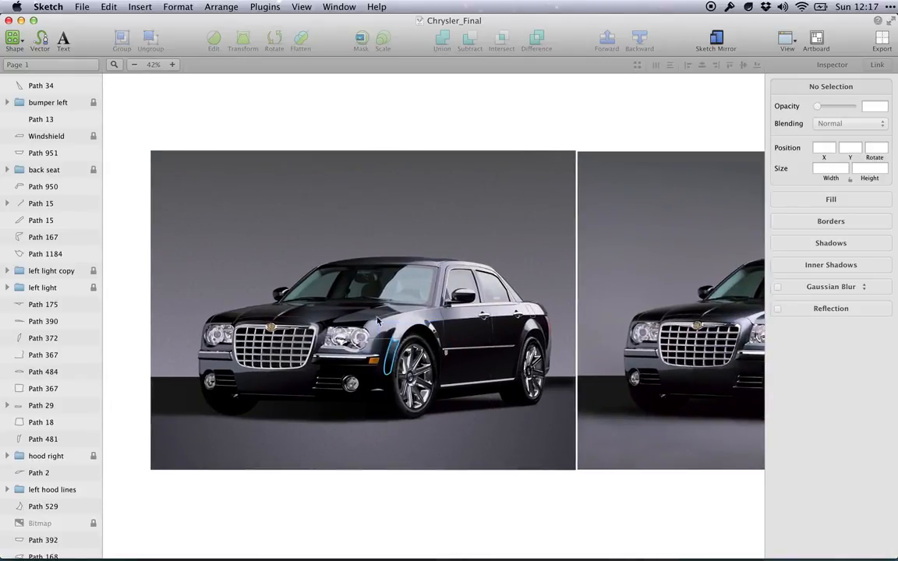
scroll(362, 131, right, 2)
scroll(363, 131, right, 5)
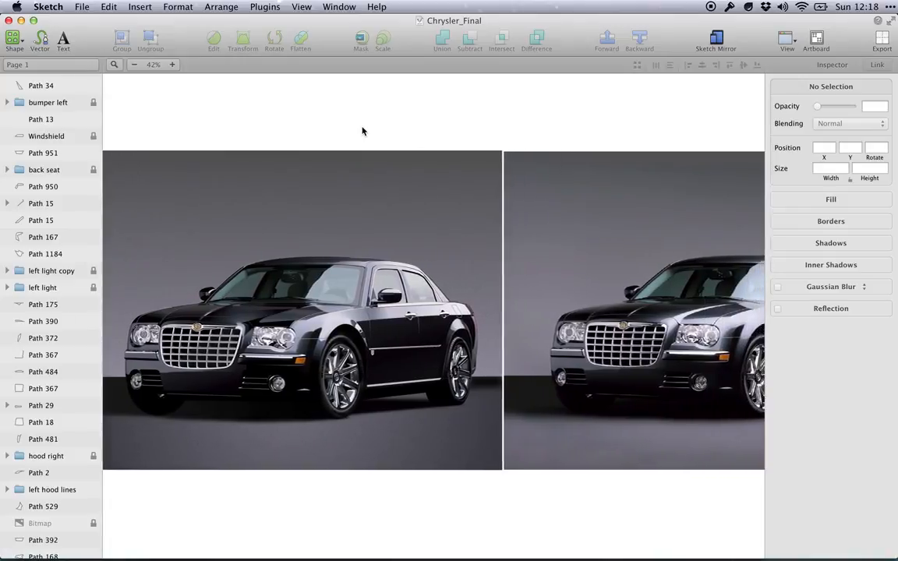
scroll(362, 131, right, 1)
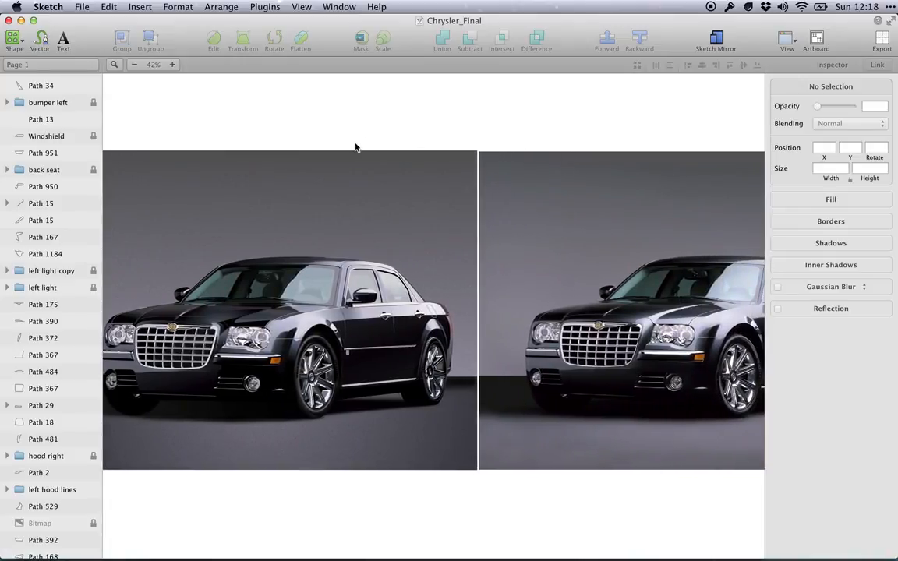
scroll(357, 144, right, 3)
scroll(357, 144, right, 2)
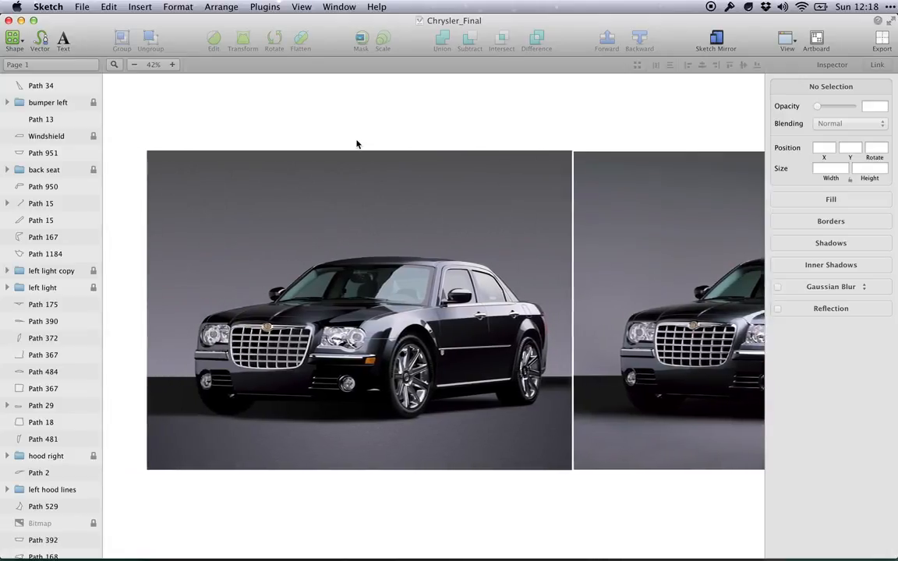
scroll(356, 140, down, 3)
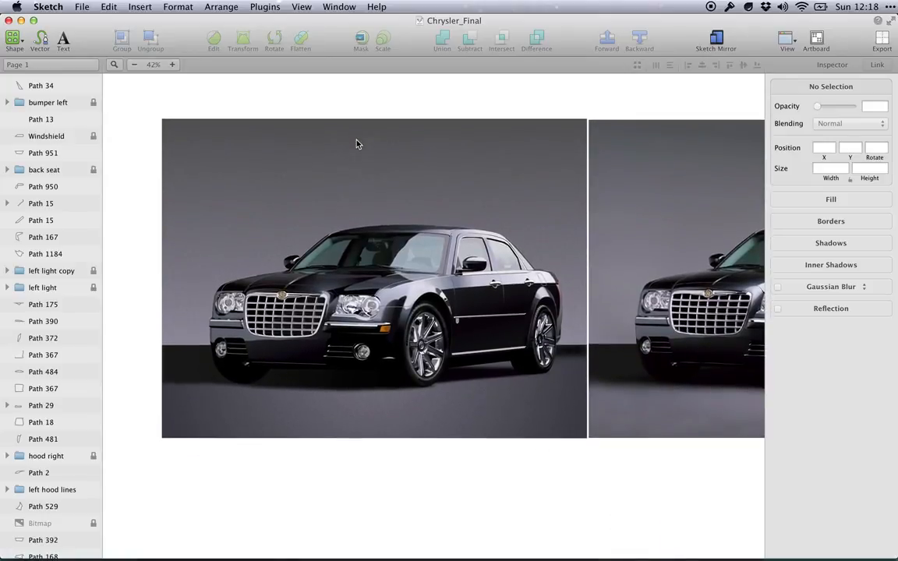
scroll(357, 140, left, 1)
scroll(356, 143, left, 4)
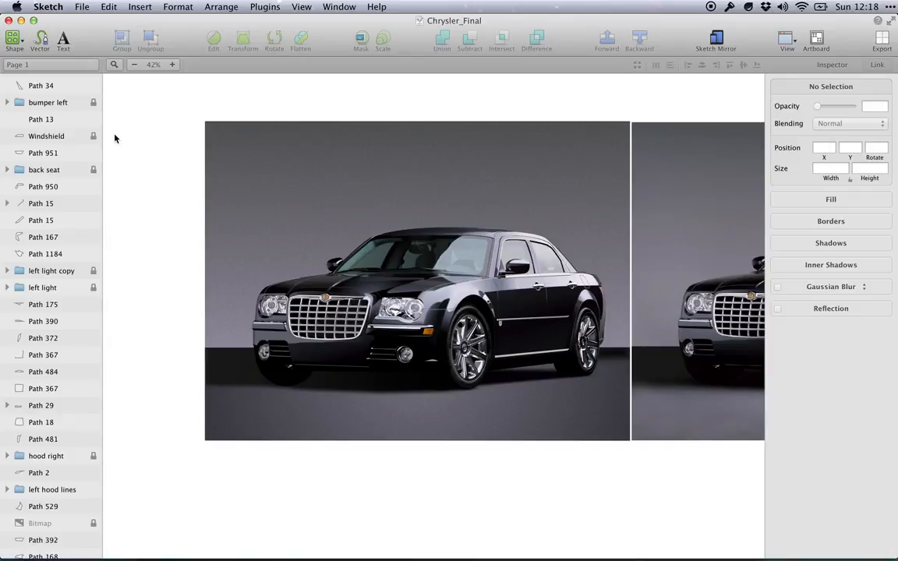
scroll(115, 138, up, 1)
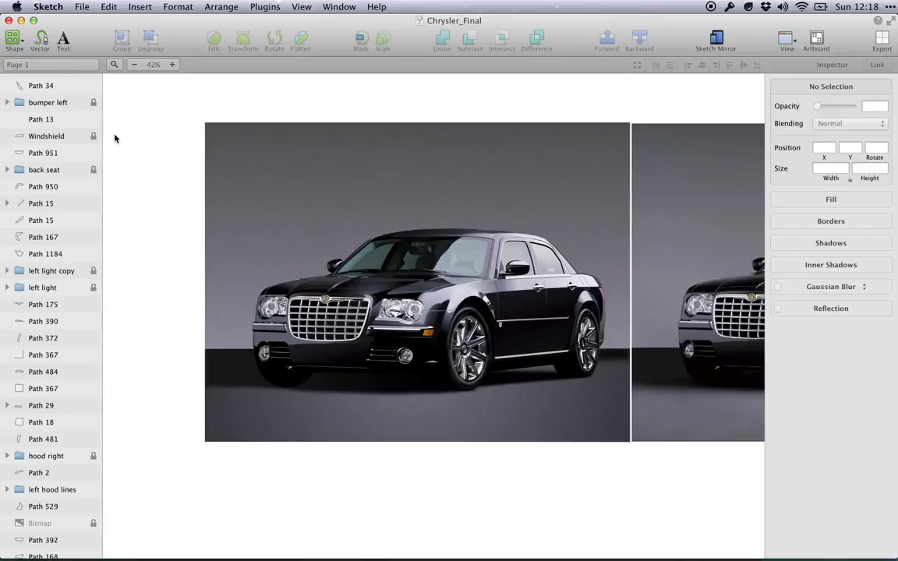